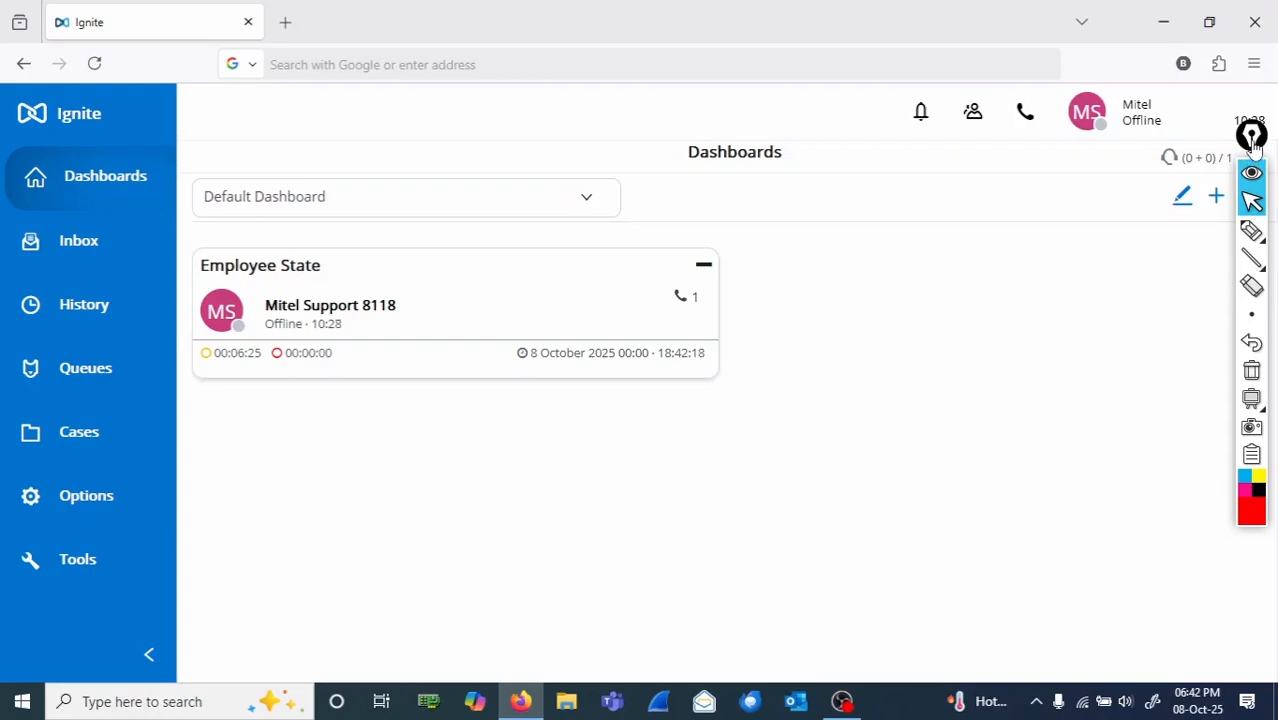
# Step: Circle the profile status in the header and handwrite "Mitel Supervisor" above the dashboard in red ink
pyautogui.moveTo(1252, 135)
pyautogui.mouseDown()
pyautogui.moveTo(1210, 276)
pyautogui.moveTo(1150, 288)
pyautogui.mouseUp()
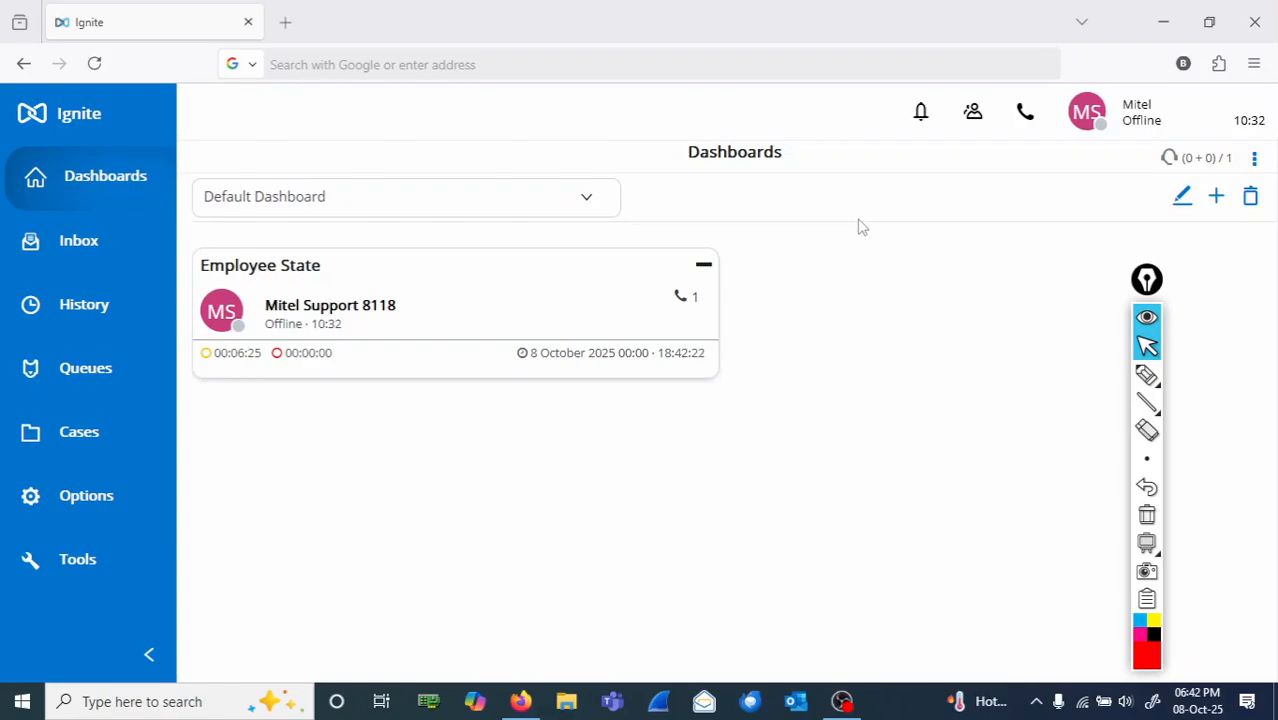
pyautogui.click(1147, 375)
pyautogui.moveTo(1152, 94)
pyautogui.mouseDown()
pyautogui.moveTo(1113, 163)
pyautogui.moveTo(1162, 78)
pyautogui.mouseUp()
pyautogui.moveTo(529, 72)
pyautogui.mouseDown()
pyautogui.moveTo(533, 90)
pyautogui.moveTo(591, 100)
pyautogui.moveTo(625, 70)
pyautogui.moveTo(645, 100)
pyautogui.mouseUp()
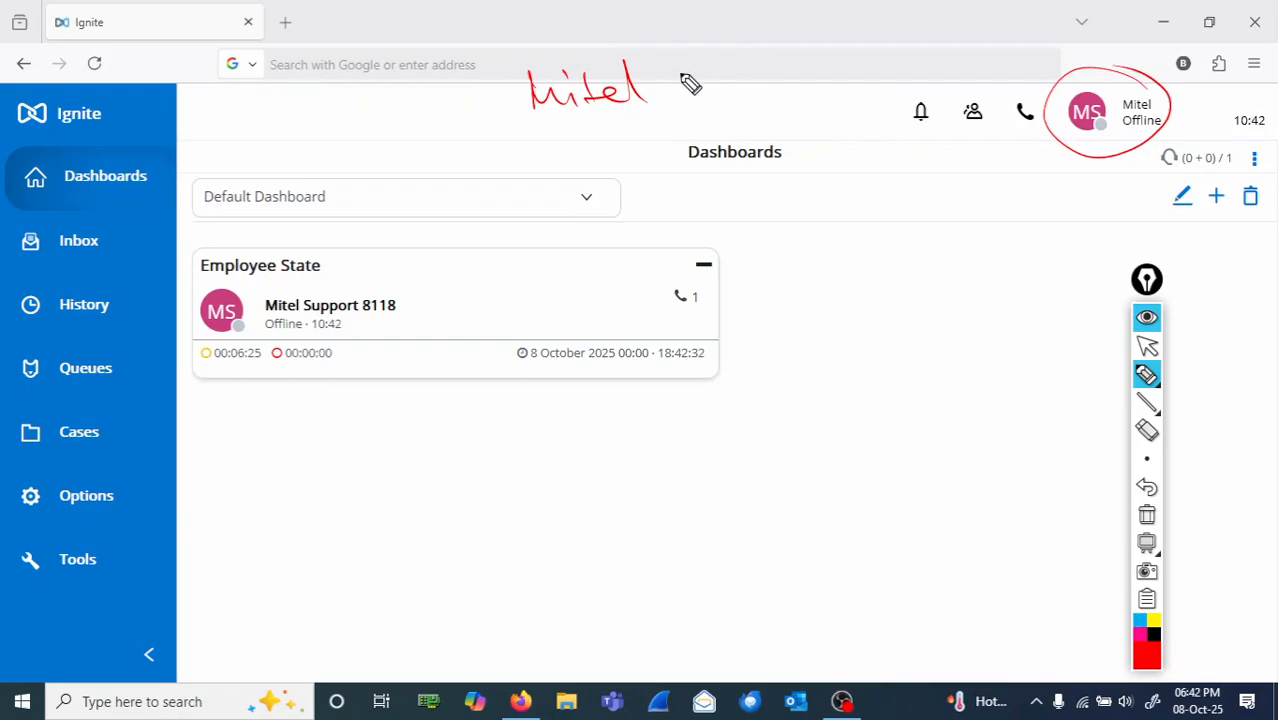
pyautogui.moveTo(706, 71)
pyautogui.mouseDown()
pyautogui.moveTo(705, 91)
pyautogui.moveTo(750, 94)
pyautogui.moveTo(759, 80)
pyautogui.moveTo(872, 54)
pyautogui.mouseUp()
pyautogui.click(786, 40)
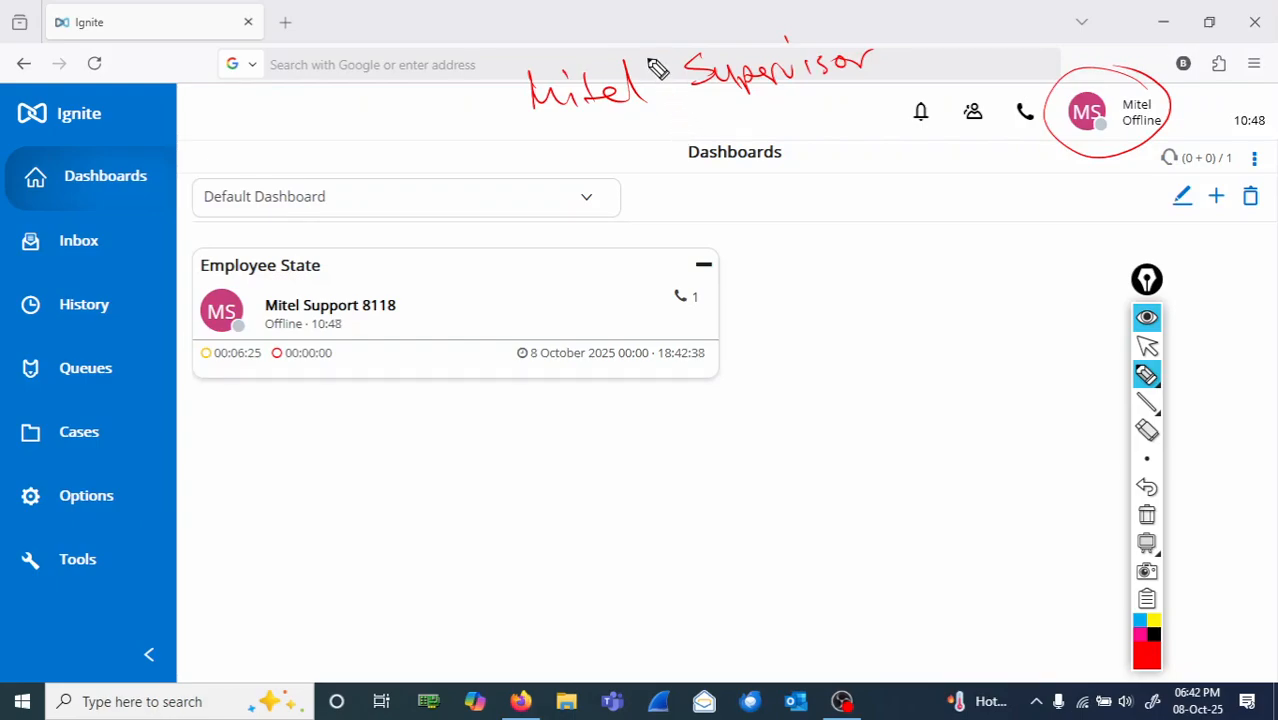
# Step: Draw a red box around the handwritten word "Supervisor" and clear all annotations from the screen
pyautogui.moveTo(656, 48); pyautogui.dragTo(656, 104)
pyautogui.moveTo(676, 56)
pyautogui.mouseDown()
pyautogui.moveTo(685, 137)
pyautogui.moveTo(879, 105)
pyautogui.moveTo(907, 43)
pyautogui.moveTo(685, 62)
pyautogui.moveTo(795, 40)
pyautogui.mouseUp()
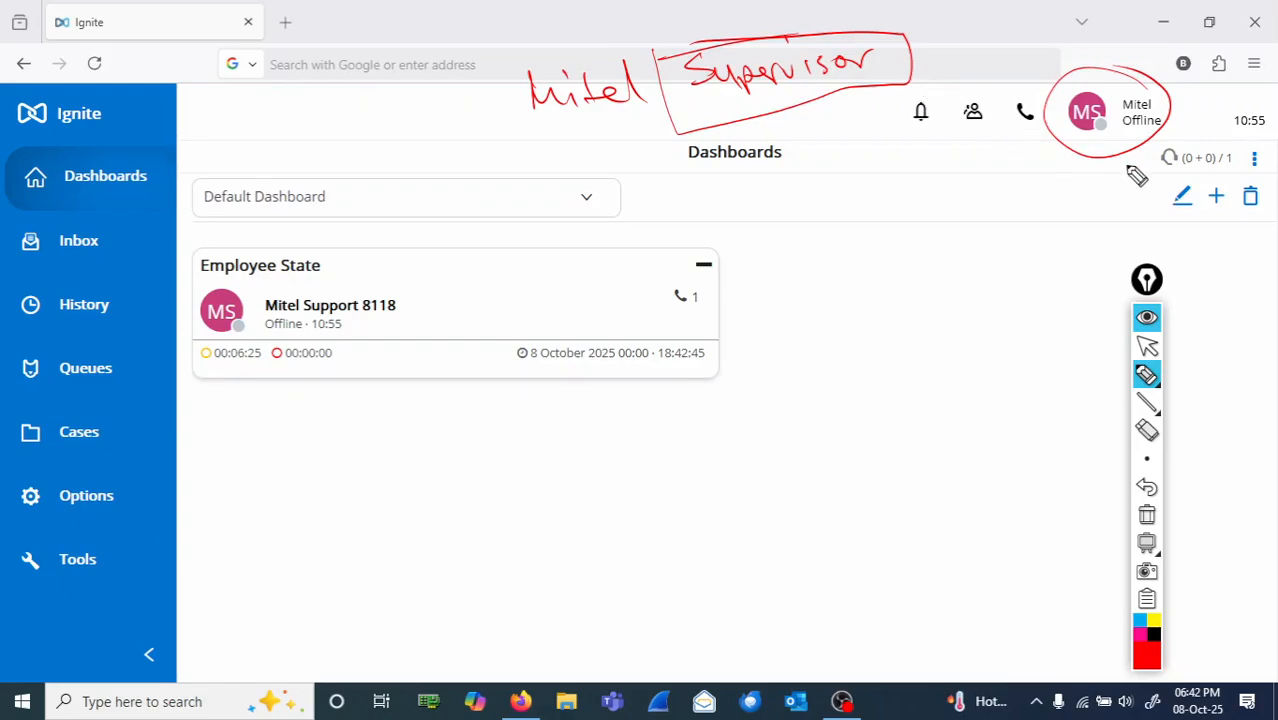
pyautogui.click(1146, 516)
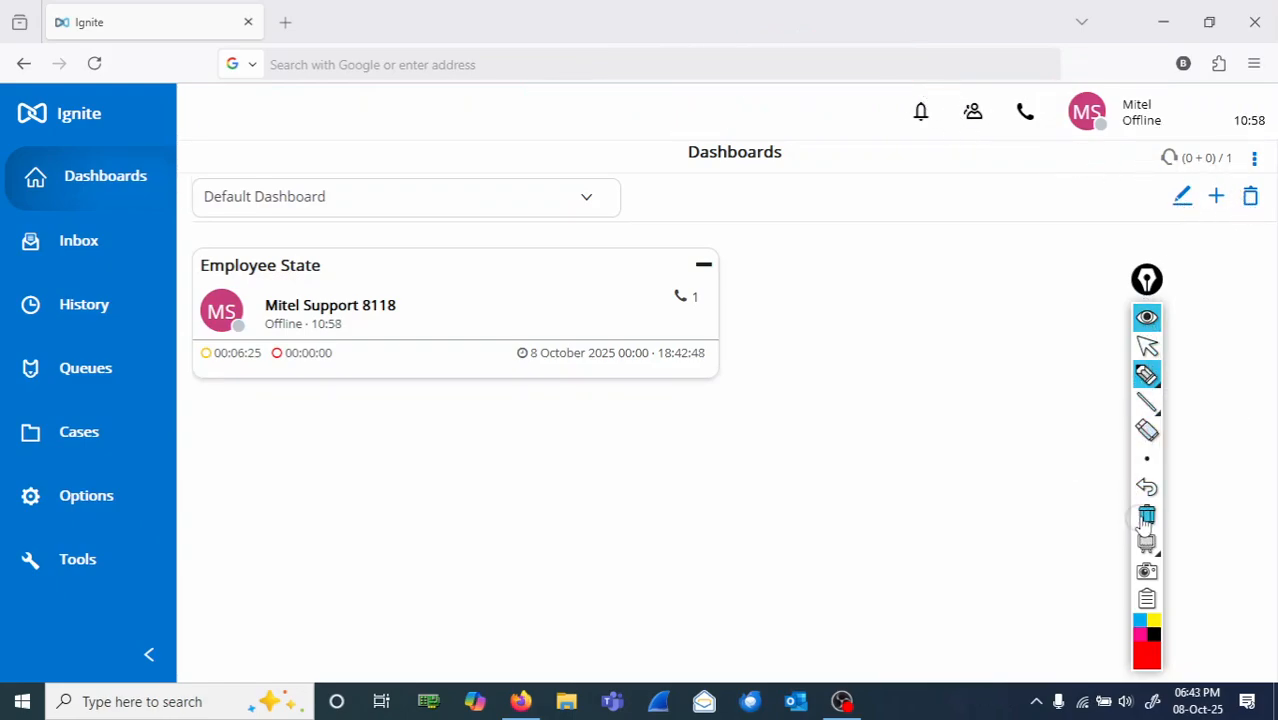
pyautogui.click(1147, 345)
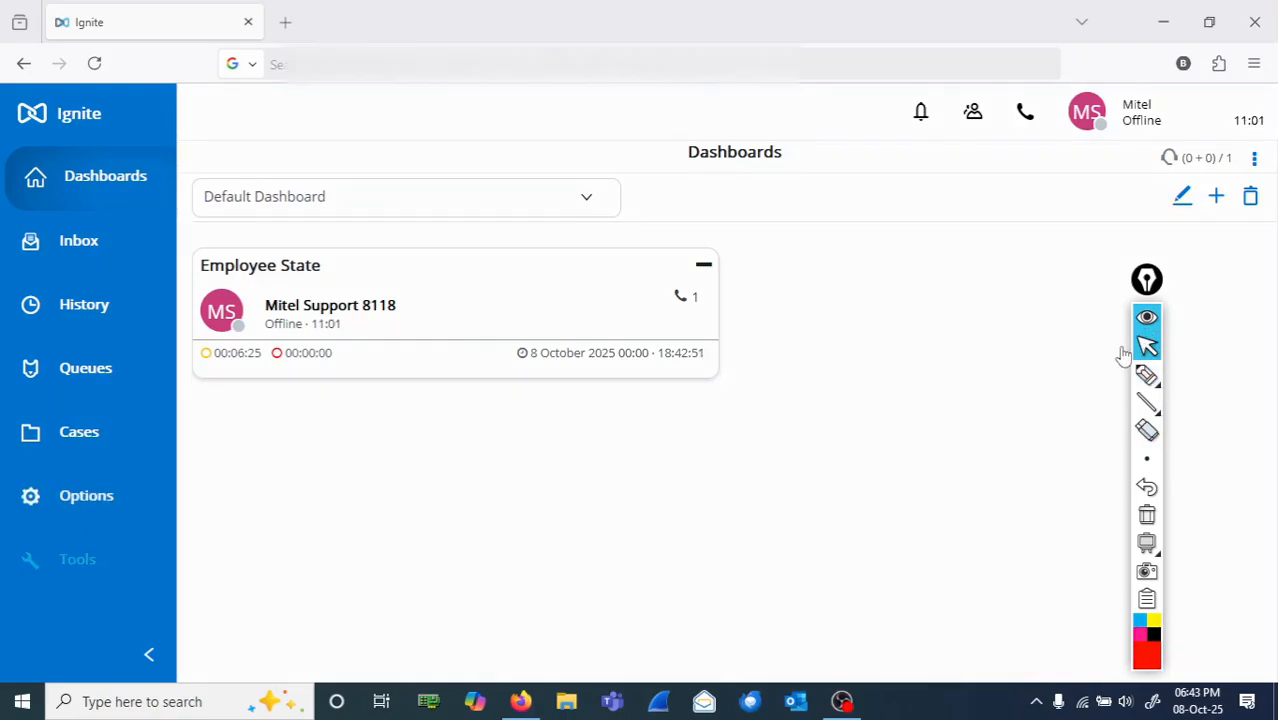
# Step: Open the Options page and circle its Options and Customization entries in red ink
pyautogui.click(86, 496)
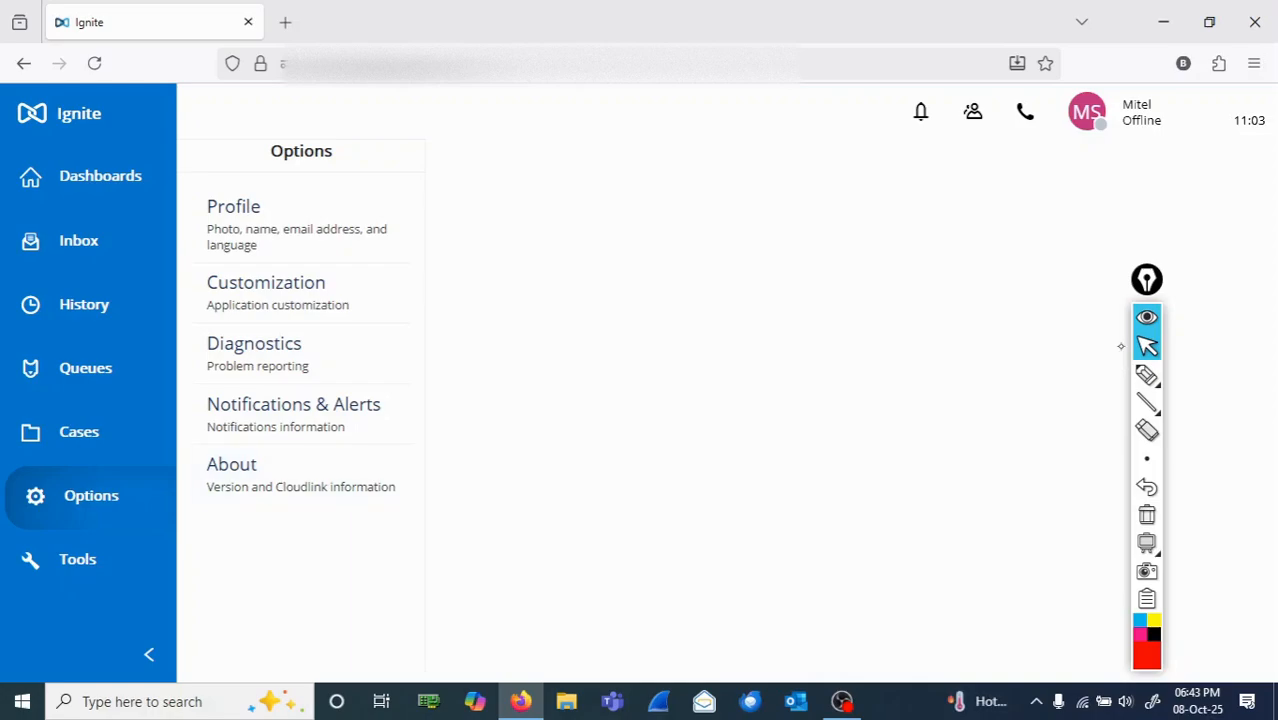
pyautogui.click(1147, 375)
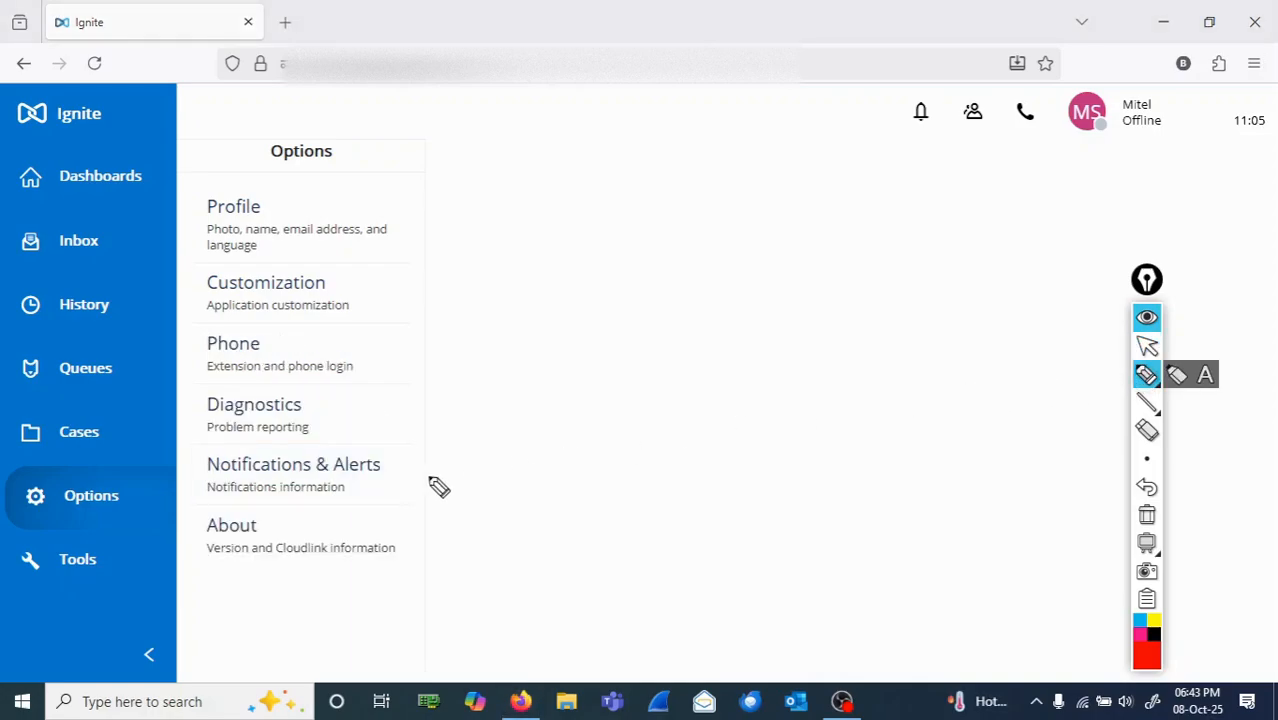
pyautogui.moveTo(176, 490)
pyautogui.mouseDown()
pyautogui.moveTo(72, 466)
pyautogui.moveTo(157, 516)
pyautogui.moveTo(142, 512)
pyautogui.mouseUp()
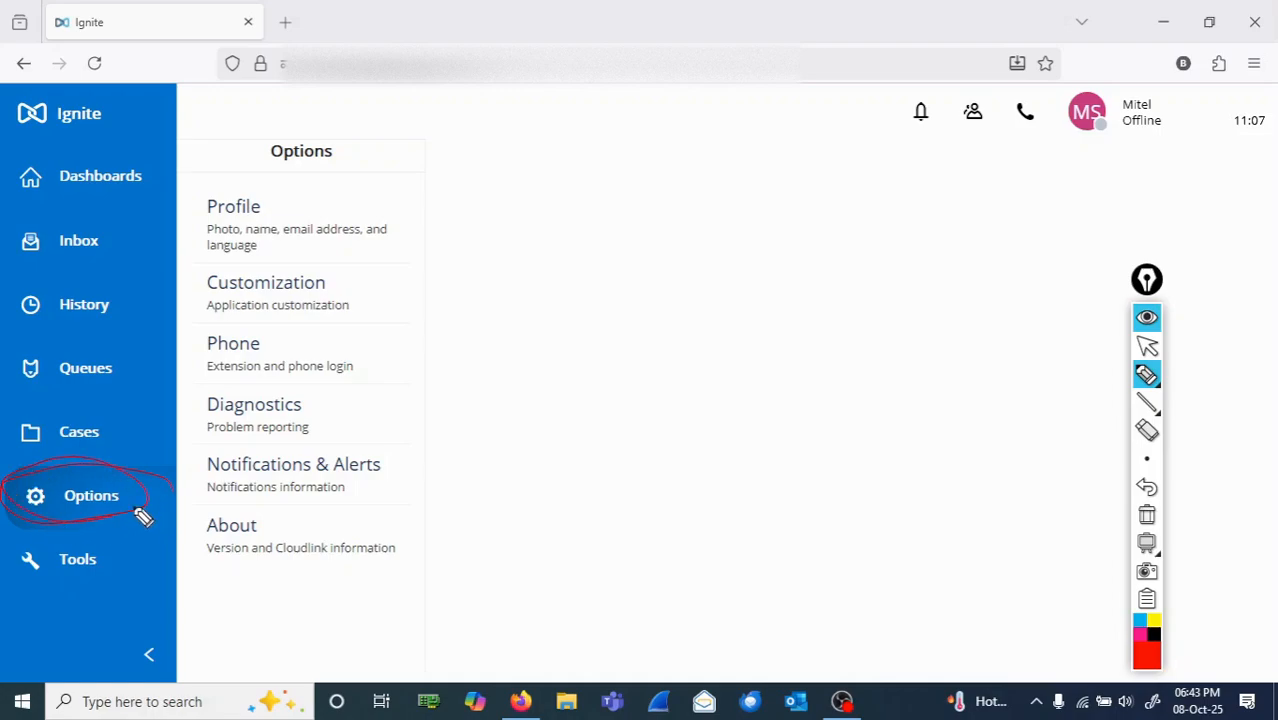
pyautogui.moveTo(362, 278)
pyautogui.mouseDown()
pyautogui.moveTo(200, 285)
pyautogui.moveTo(314, 262)
pyautogui.moveTo(350, 306)
pyautogui.moveTo(299, 248)
pyautogui.mouseUp()
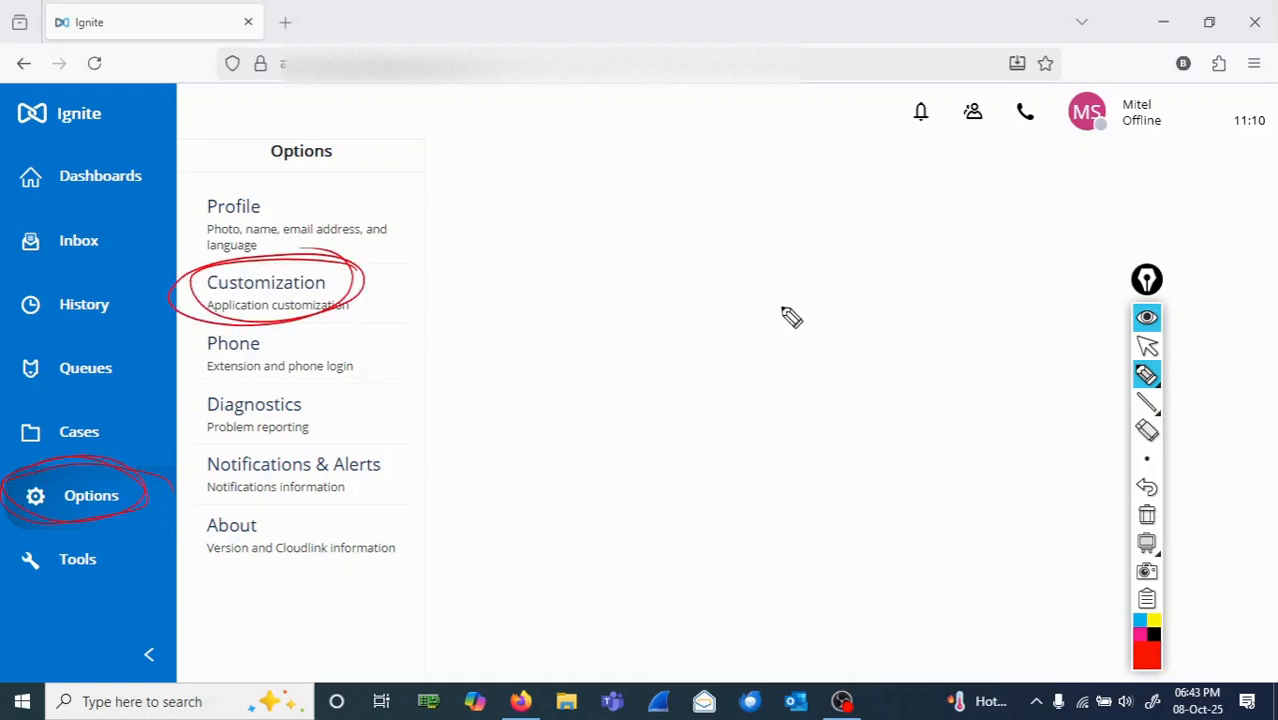
# Step: Leave drawing mode and open the Customization settings
pyautogui.click(1147, 346)
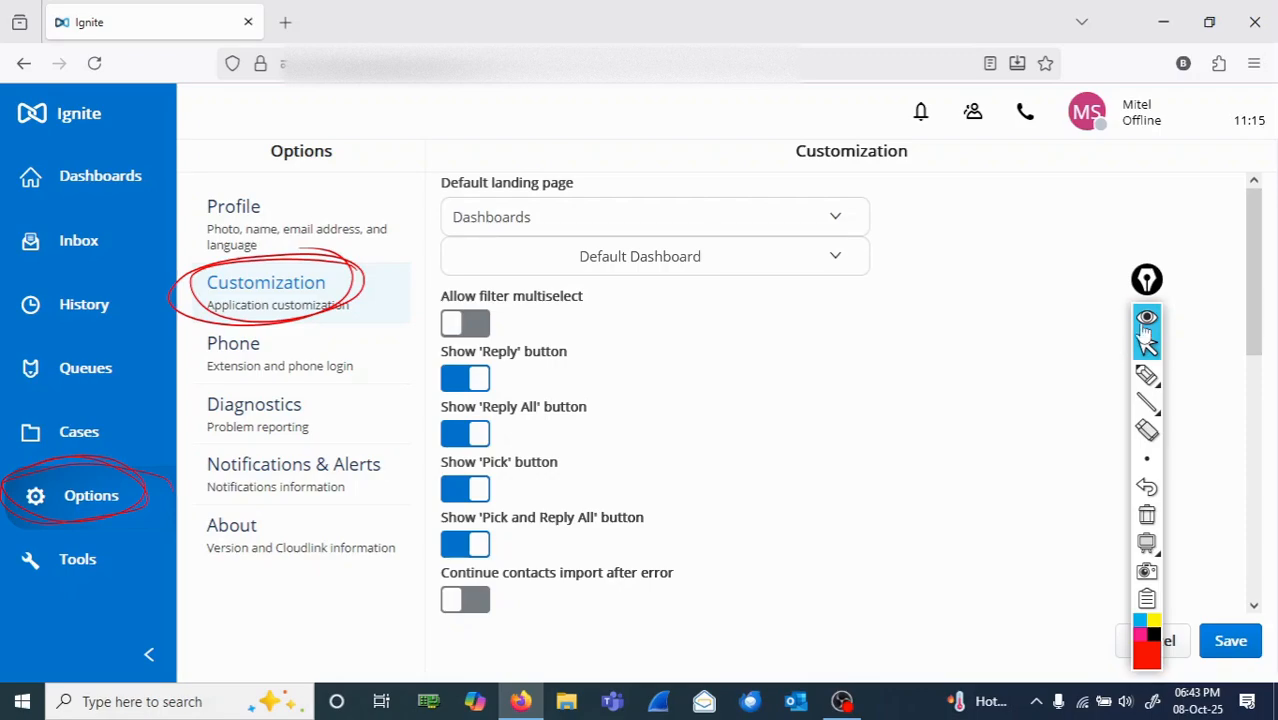
pyautogui.moveTo(1147, 385)
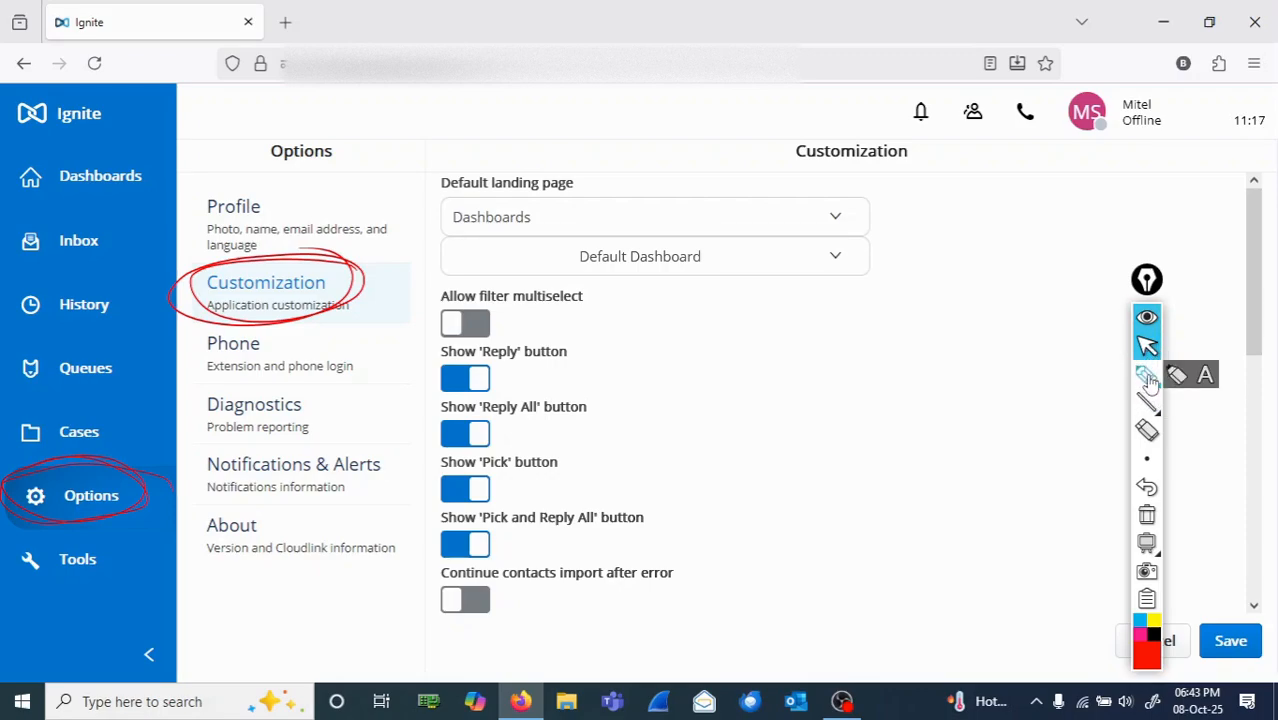
pyautogui.click(1147, 377)
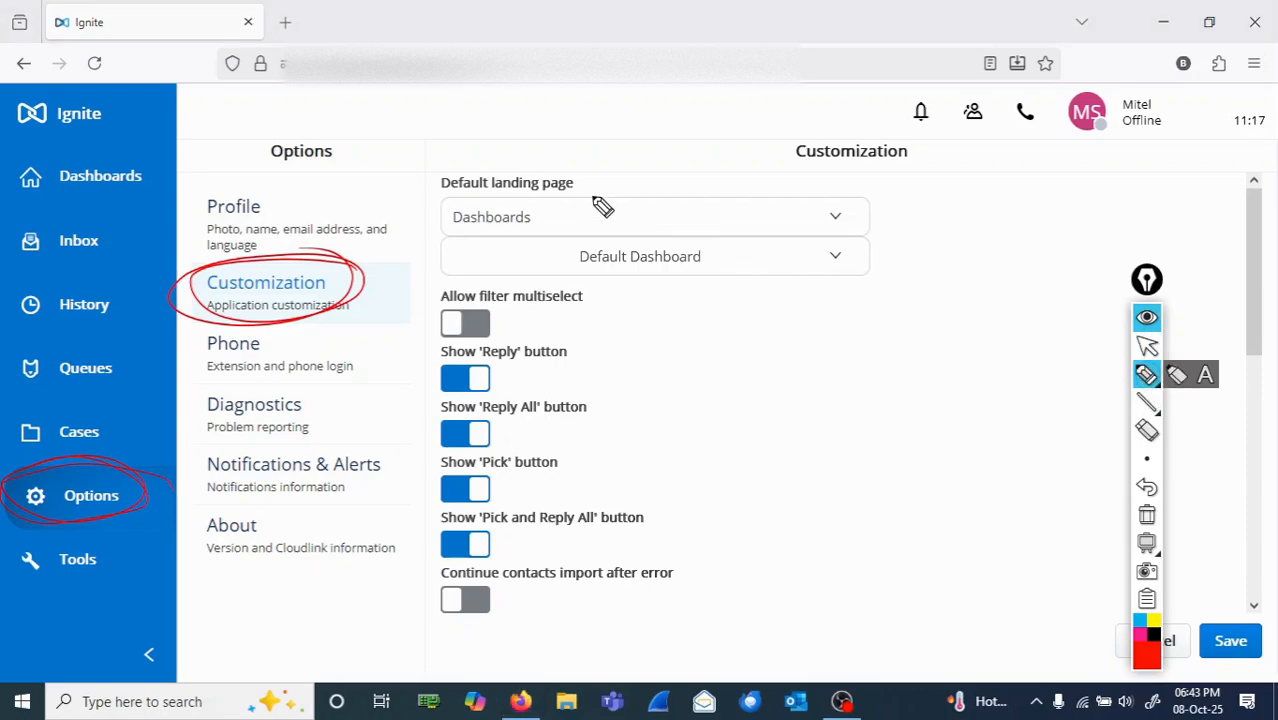
pyautogui.click(1146, 348)
# Step: Set the default landing page to Inbox in the Customization settings
pyautogui.click(835, 217)
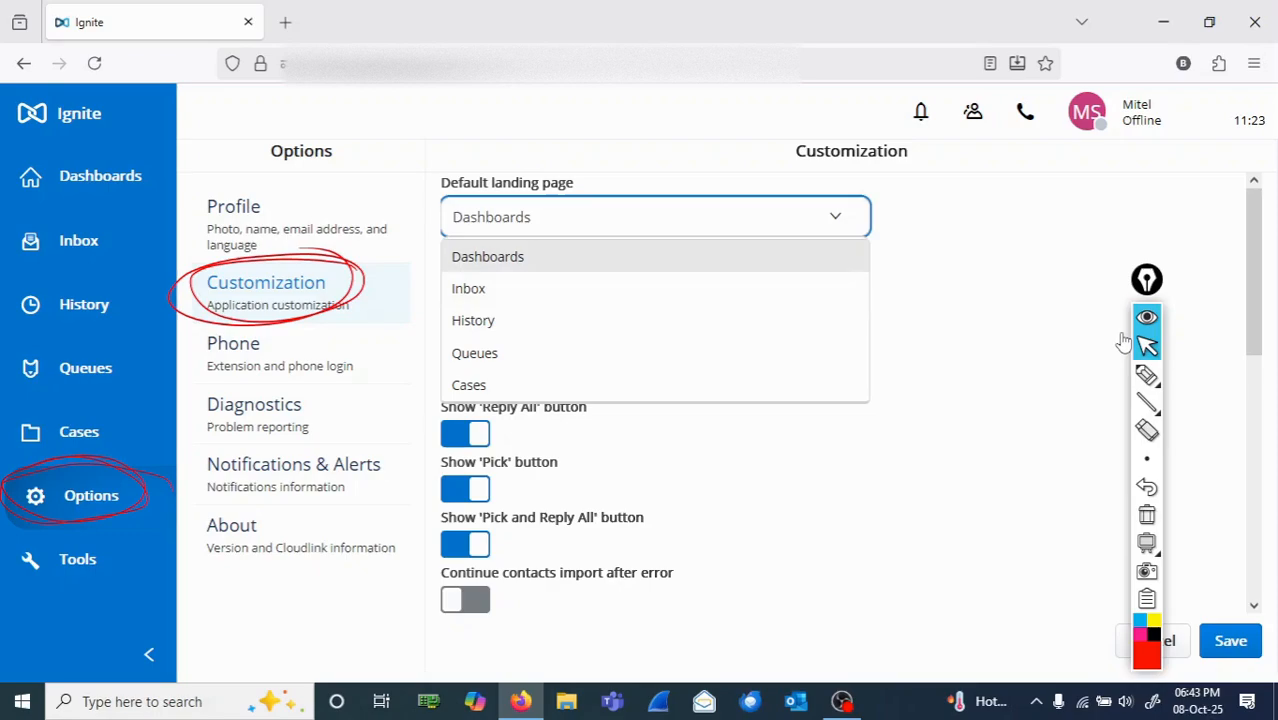
pyautogui.click(488, 257)
pyautogui.click(835, 217)
pyautogui.click(488, 286)
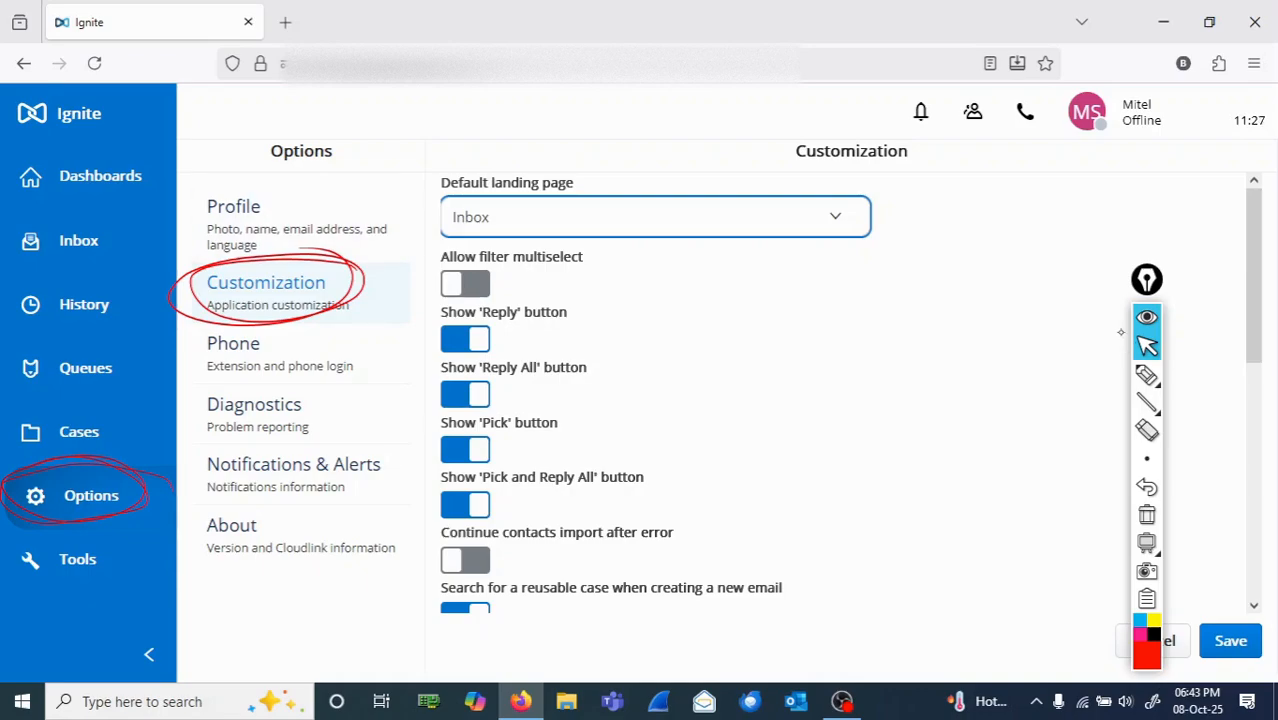
# Step: Set the default landing page to Dashboards and choose Default Dashboard as the dashboard it opens
pyautogui.click(656, 217)
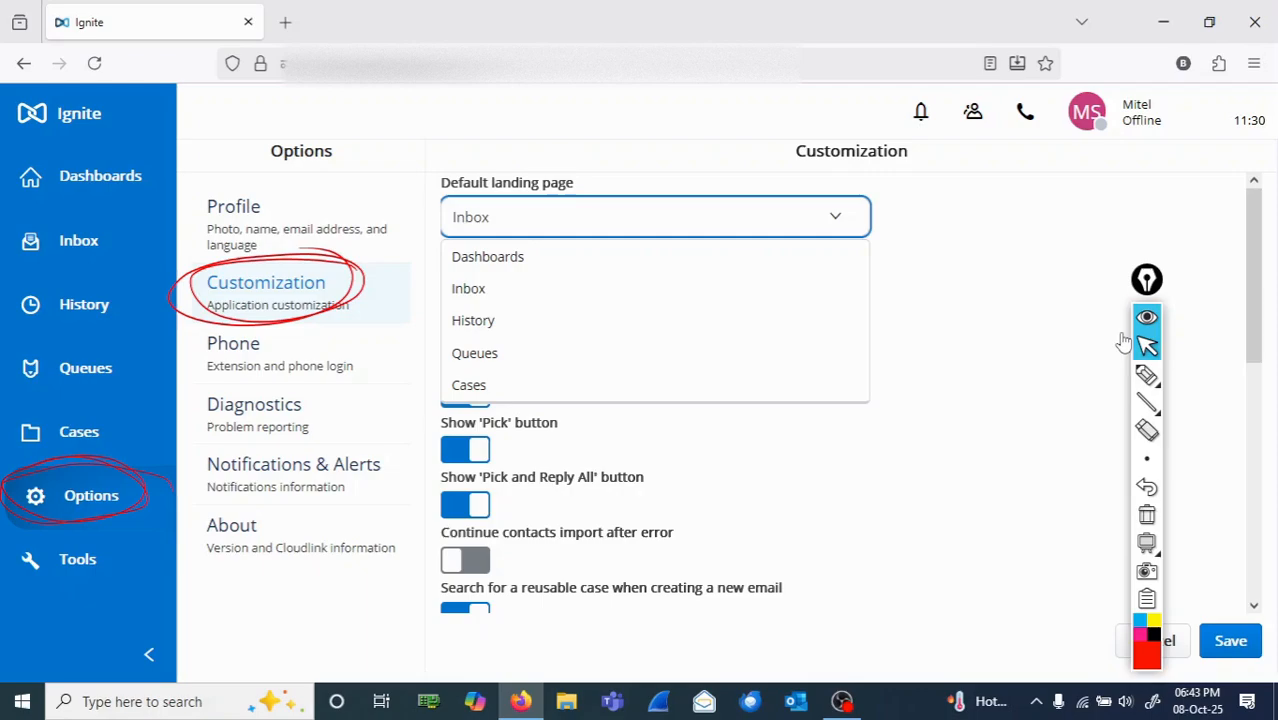
pyautogui.click(656, 217)
pyautogui.click(656, 217)
pyautogui.click(500, 257)
pyautogui.moveTo(1147, 378)
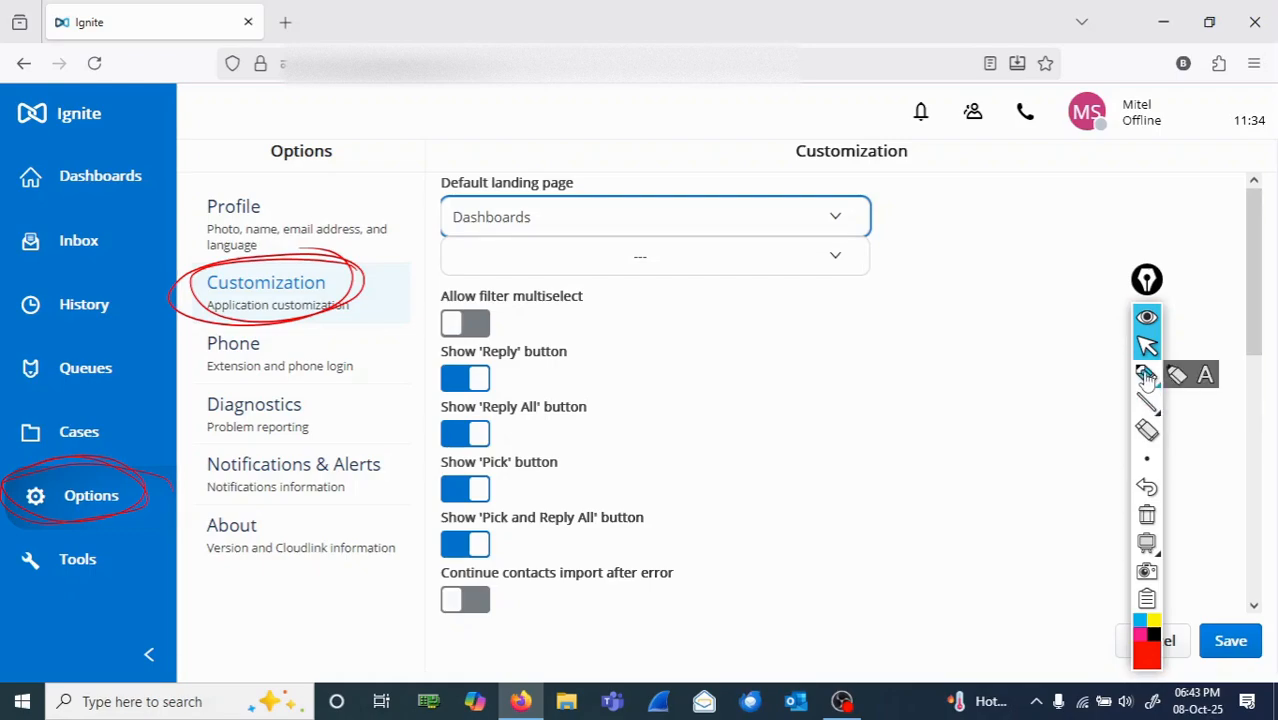
pyautogui.click(656, 256)
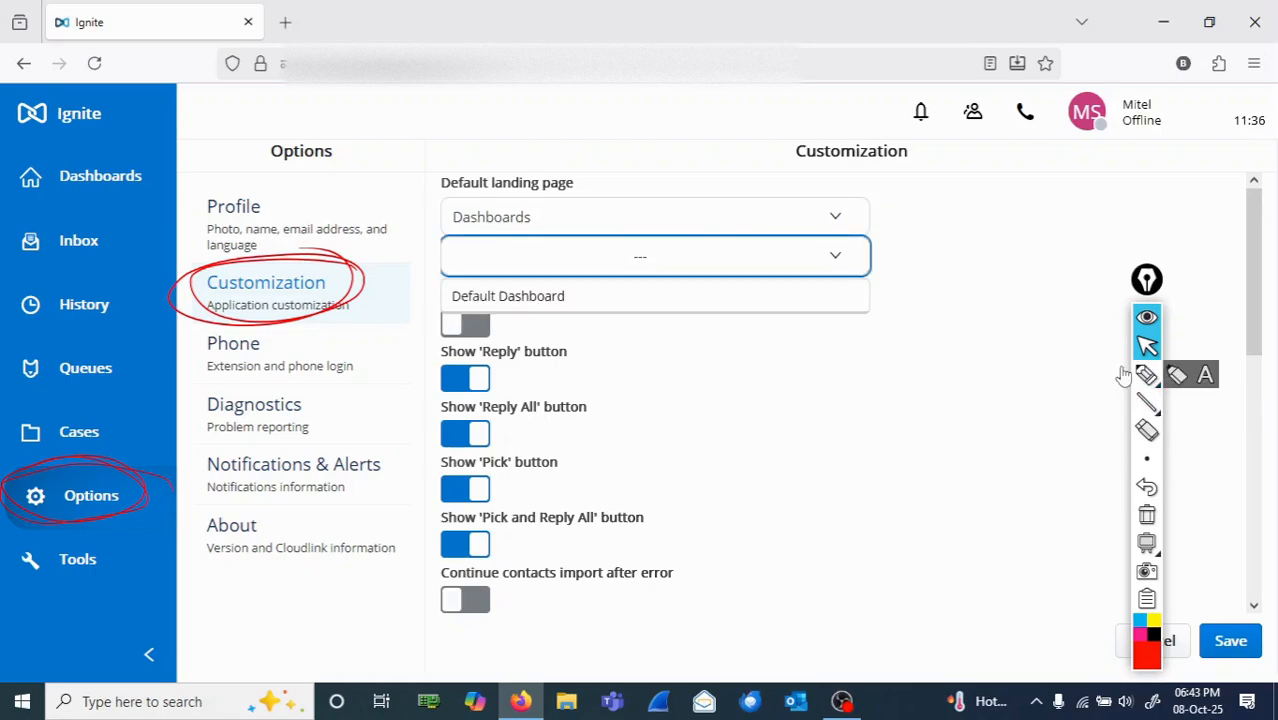
pyautogui.press('Return')
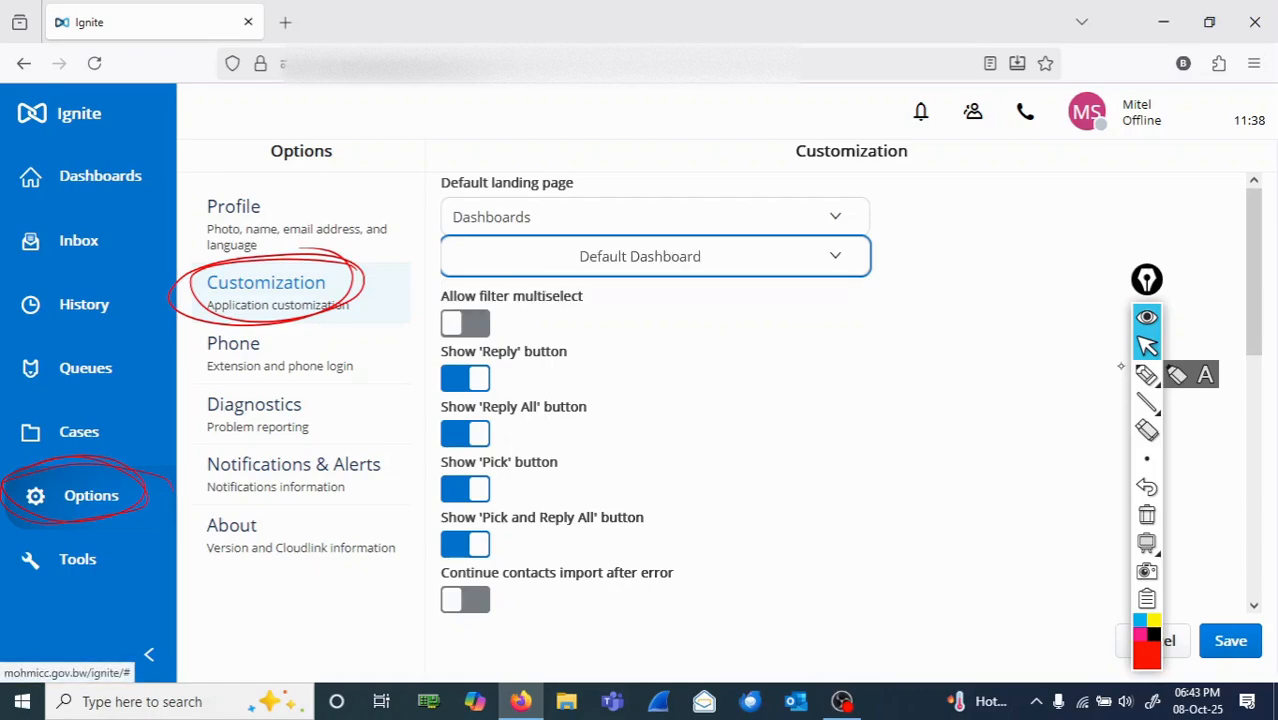
# Step: Annotate the landing page setting with a red arrow and "Dashboard", and the dashboard setting with an arrow and "Default Dashb"
pyautogui.click(1147, 375)
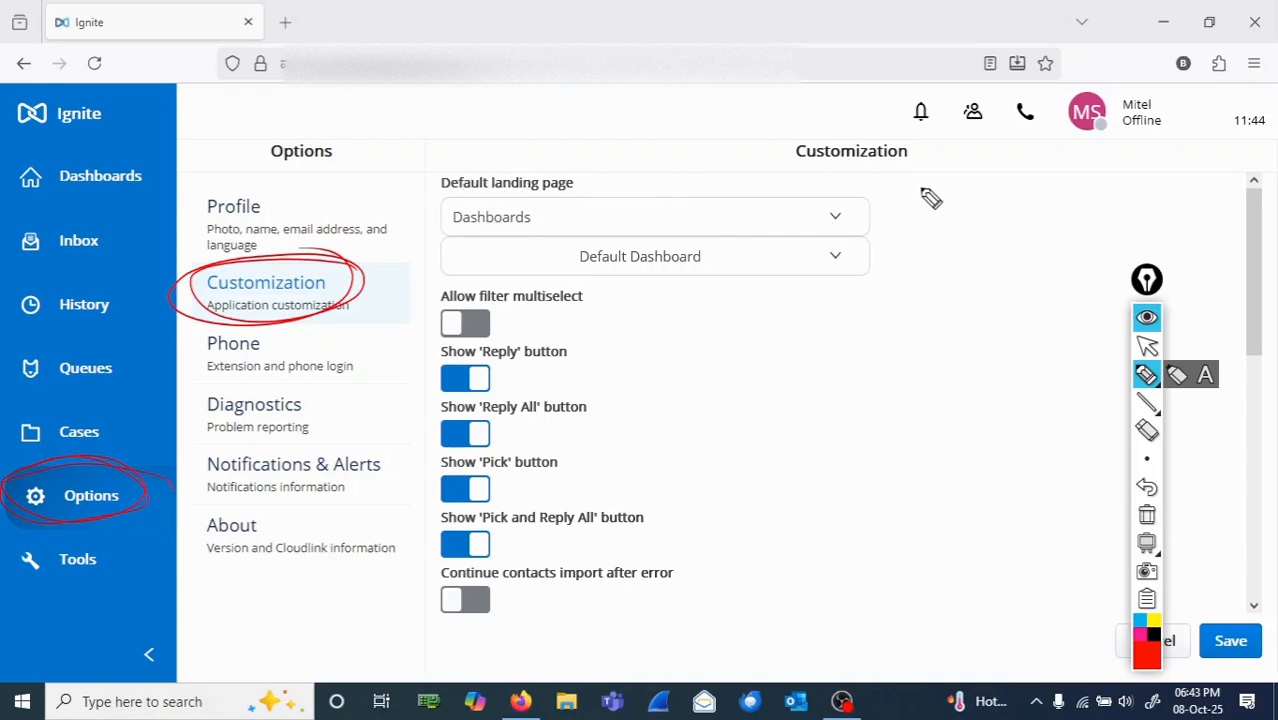
pyautogui.moveTo(928, 186); pyautogui.dragTo(872, 207)
pyautogui.moveTo(872, 207)
pyautogui.mouseDown()
pyautogui.moveTo(900, 214)
pyautogui.moveTo(971, 190)
pyautogui.moveTo(1050, 200)
pyautogui.mouseUp()
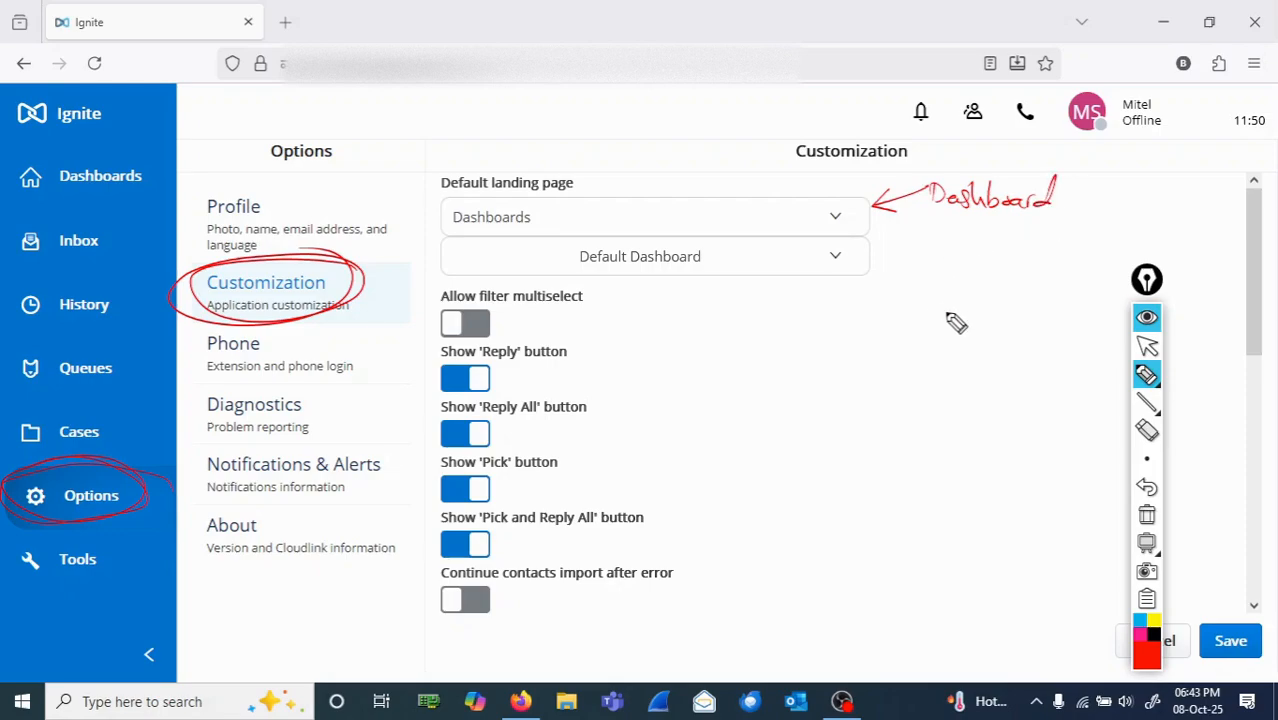
pyautogui.moveTo(958, 302)
pyautogui.mouseDown()
pyautogui.moveTo(862, 276)
pyautogui.moveTo(868, 322)
pyautogui.moveTo(916, 317)
pyautogui.moveTo(913, 328)
pyautogui.moveTo(970, 334)
pyautogui.moveTo(990, 302)
pyautogui.mouseUp()
pyautogui.moveTo(880, 336)
pyautogui.mouseDown()
pyautogui.moveTo(921, 362)
pyautogui.moveTo(966, 358)
pyautogui.mouseUp()
# Step: Circle Save in red ink, draw an arrow towards it, and clear all annotations from the Customization page
pyautogui.moveTo(1224, 598)
pyautogui.mouseDown()
pyautogui.moveTo(1228, 680)
pyautogui.moveTo(1232, 645)
pyautogui.mouseUp()
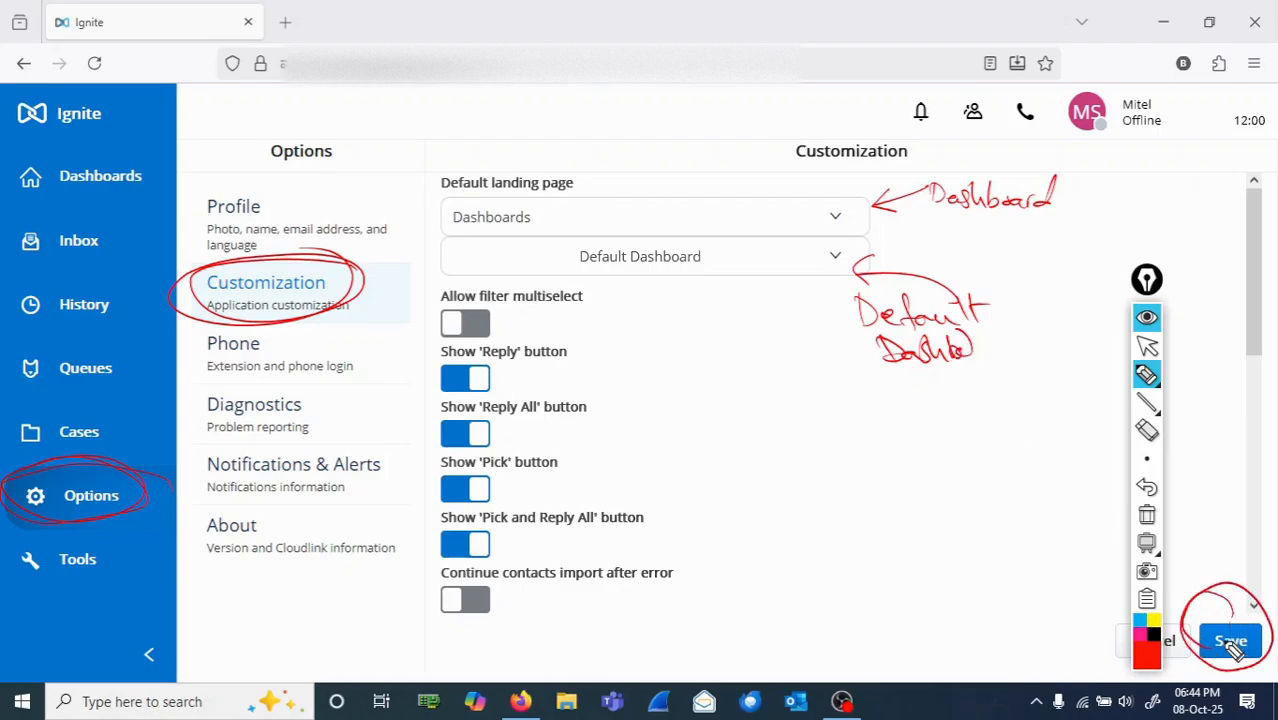
pyautogui.moveTo(1012, 592)
pyautogui.mouseDown()
pyautogui.moveTo(1100, 618)
pyautogui.moveTo(1076, 628)
pyautogui.mouseUp()
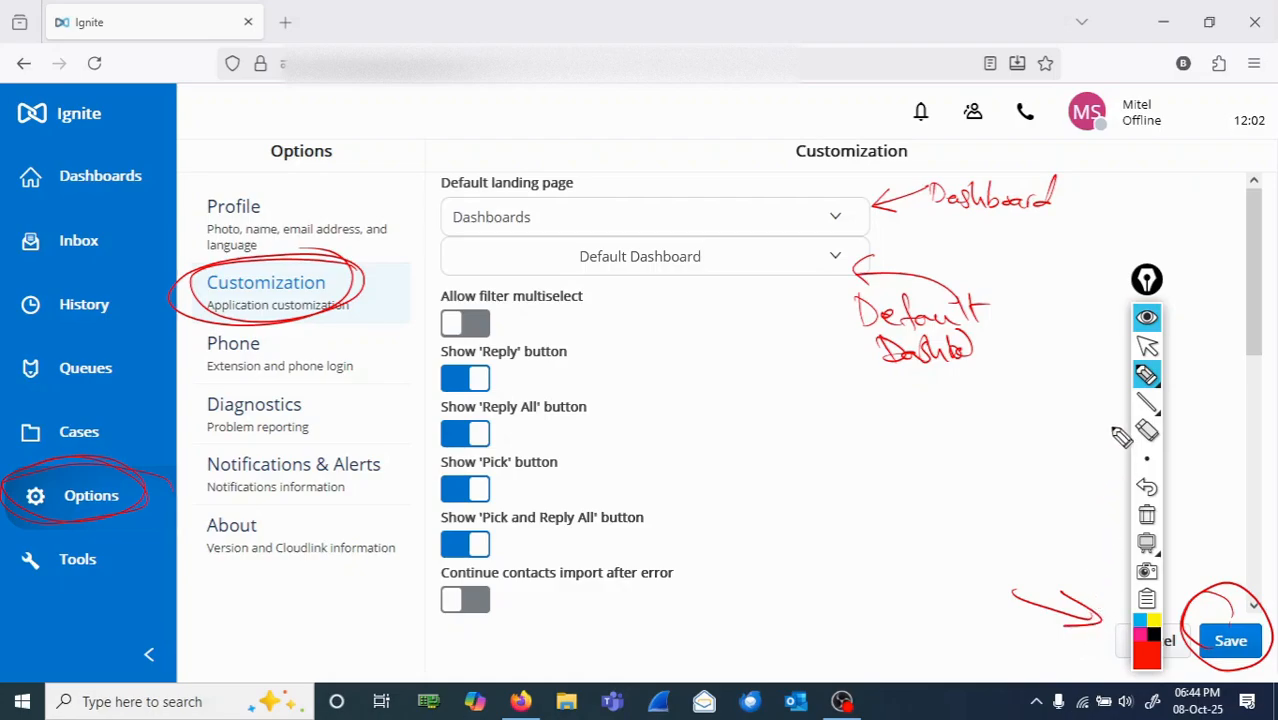
pyautogui.click(1147, 514)
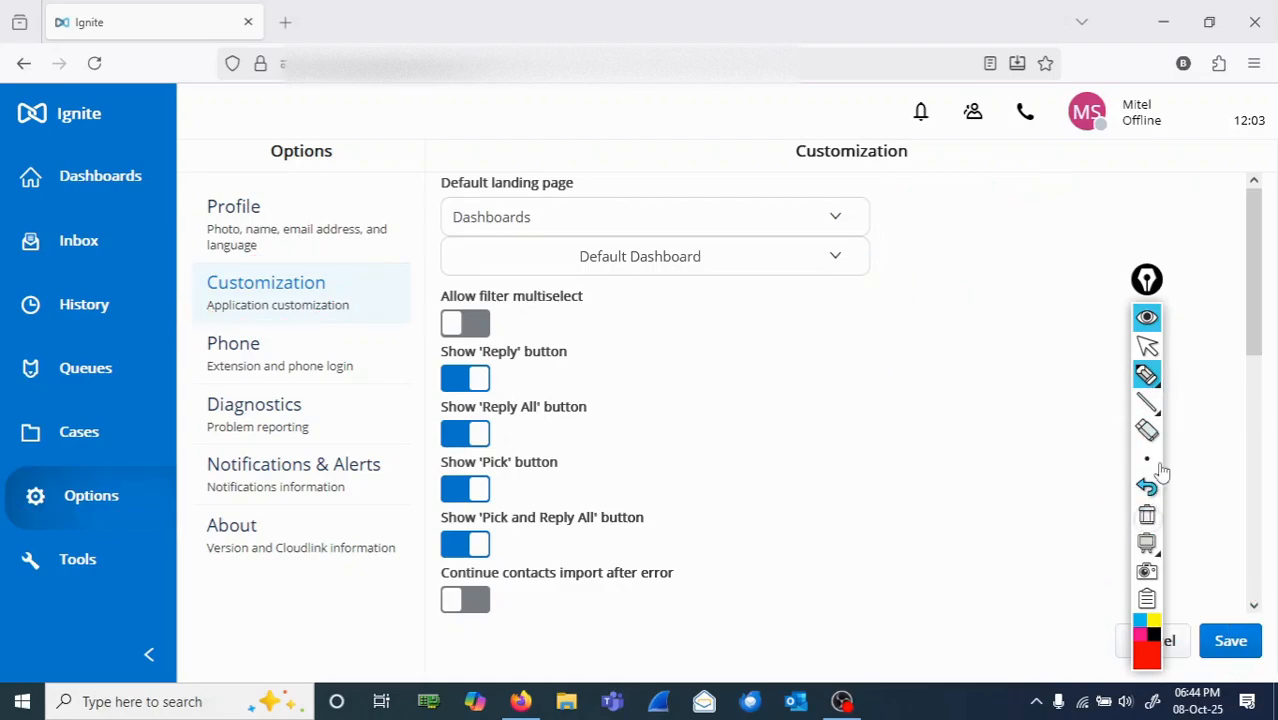
pyautogui.click(1147, 347)
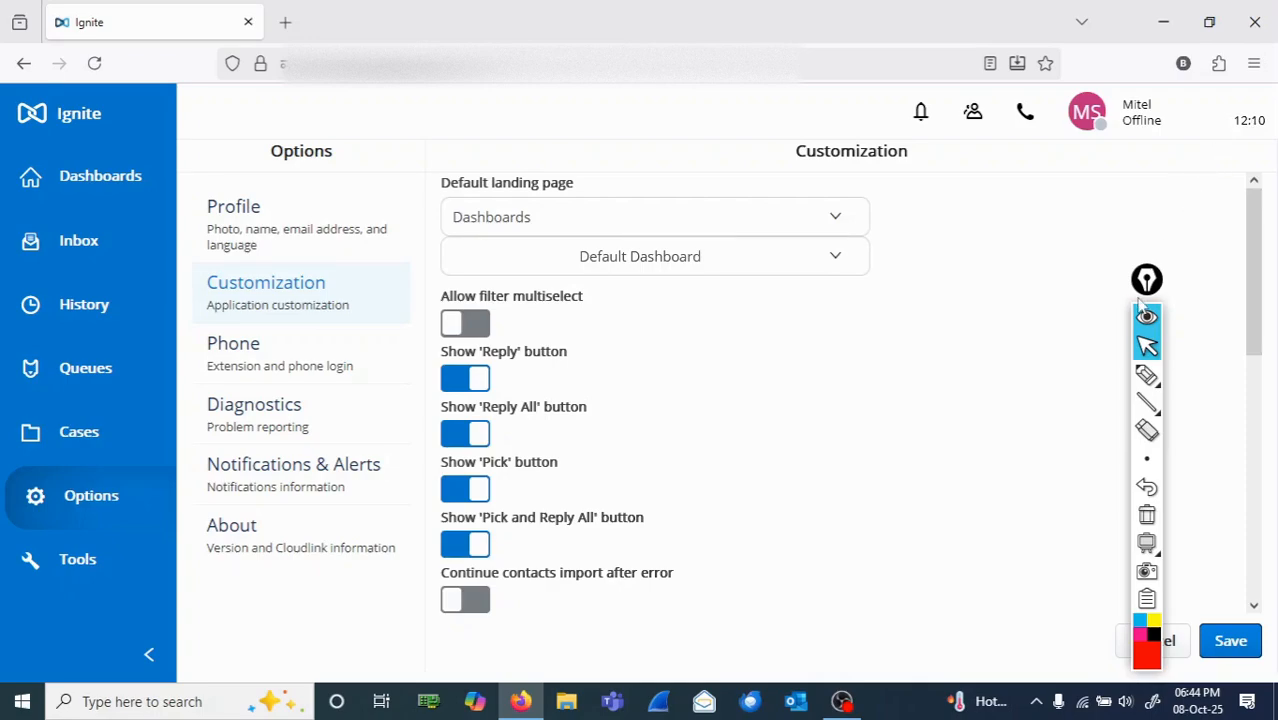
# Step: Move the annotation toolbar so it uncovers Cancel, and circle the Dashboards entry in red ink before clearing the drawing
pyautogui.moveTo(1141, 287); pyautogui.dragTo(1207, 248)
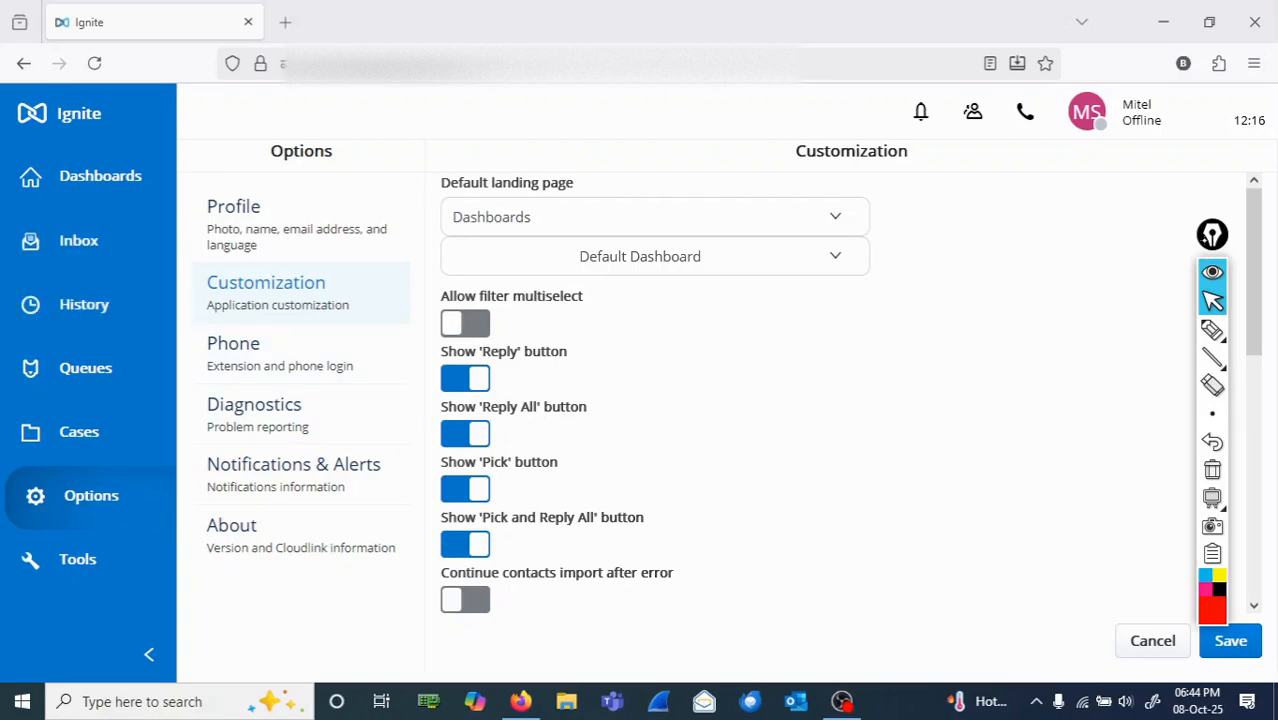
pyautogui.click(1211, 336)
pyautogui.moveTo(92, 153)
pyautogui.mouseDown()
pyautogui.moveTo(58, 215)
pyautogui.moveTo(30, 169)
pyautogui.moveTo(102, 141)
pyautogui.mouseUp()
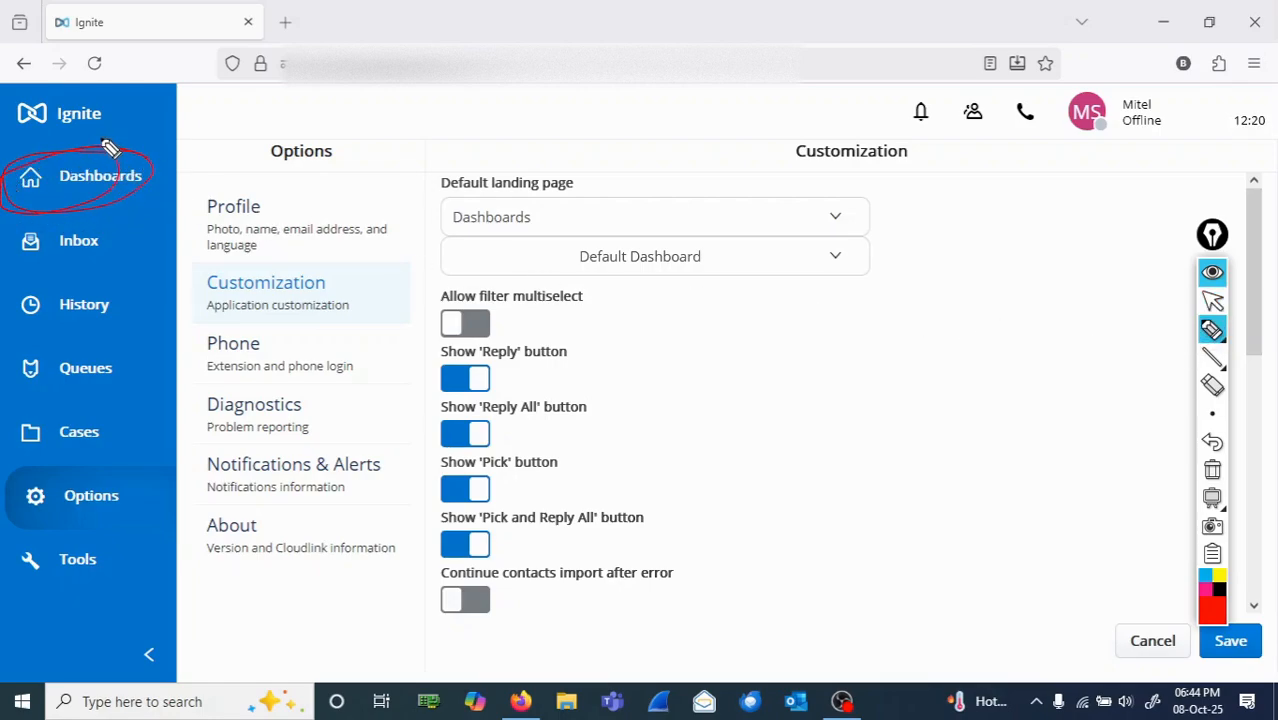
pyautogui.click(1212, 472)
pyautogui.click(1212, 301)
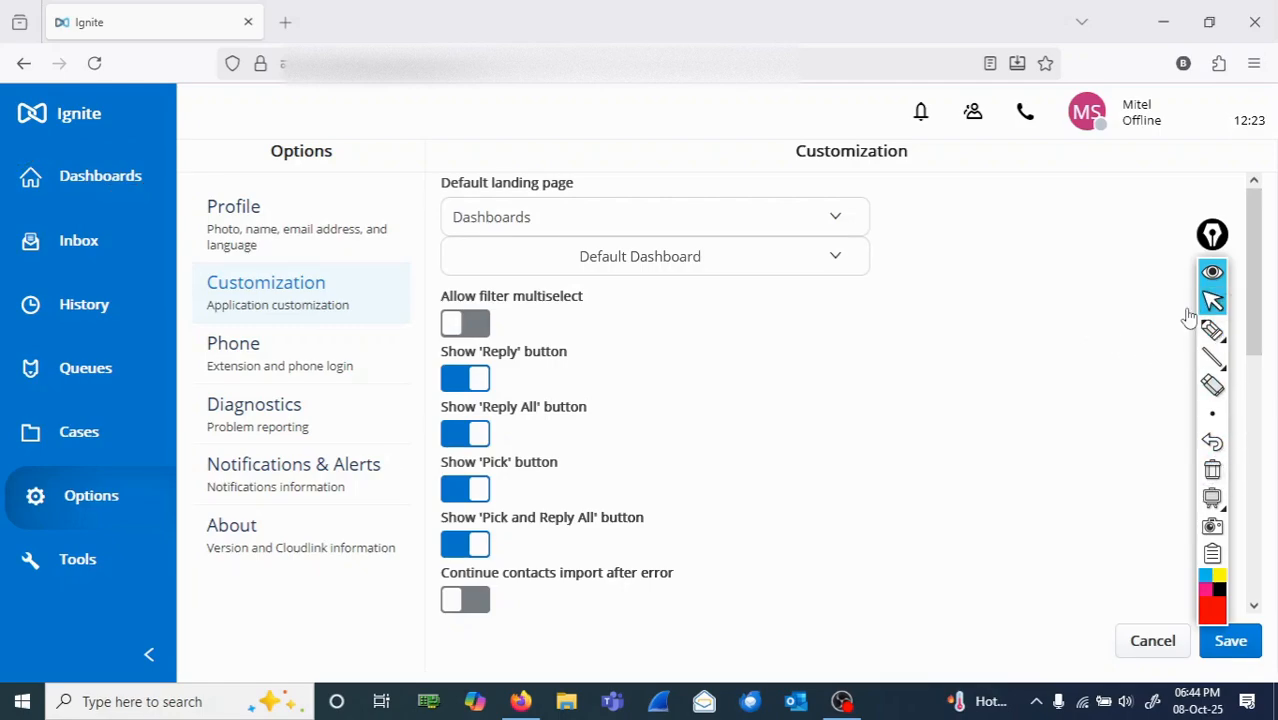
# Step: Open the Dashboards page and circle the Default Dashboard selector in red ink, clearing the mark when done
pyautogui.click(100, 176)
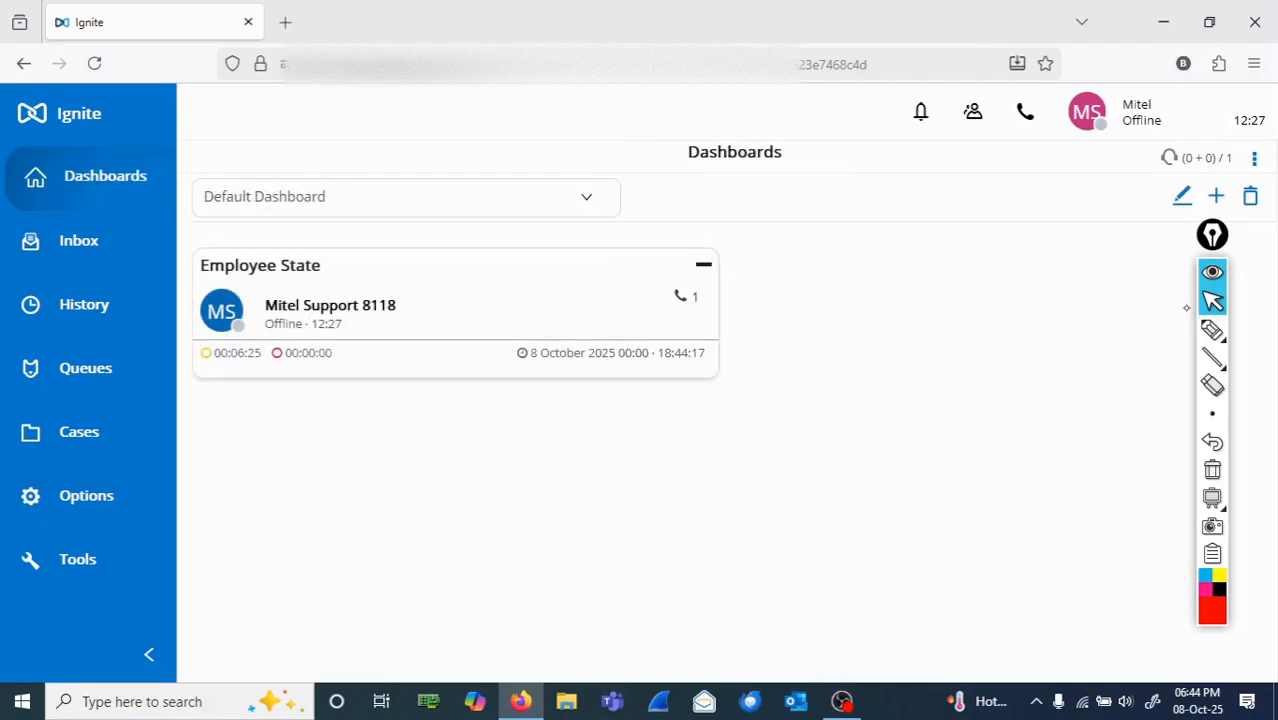
pyautogui.click(1212, 330)
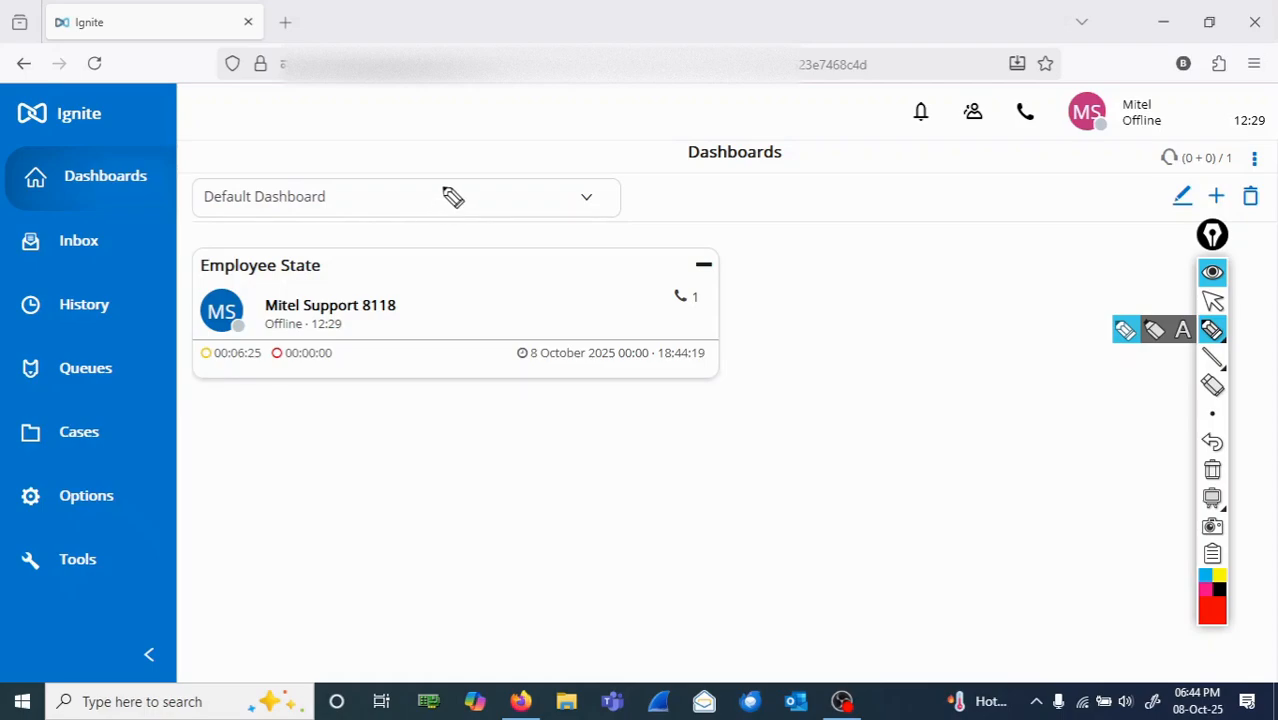
pyautogui.moveTo(399, 175)
pyautogui.mouseDown()
pyautogui.moveTo(205, 168)
pyautogui.moveTo(308, 251)
pyautogui.moveTo(458, 186)
pyautogui.moveTo(300, 157)
pyautogui.mouseUp()
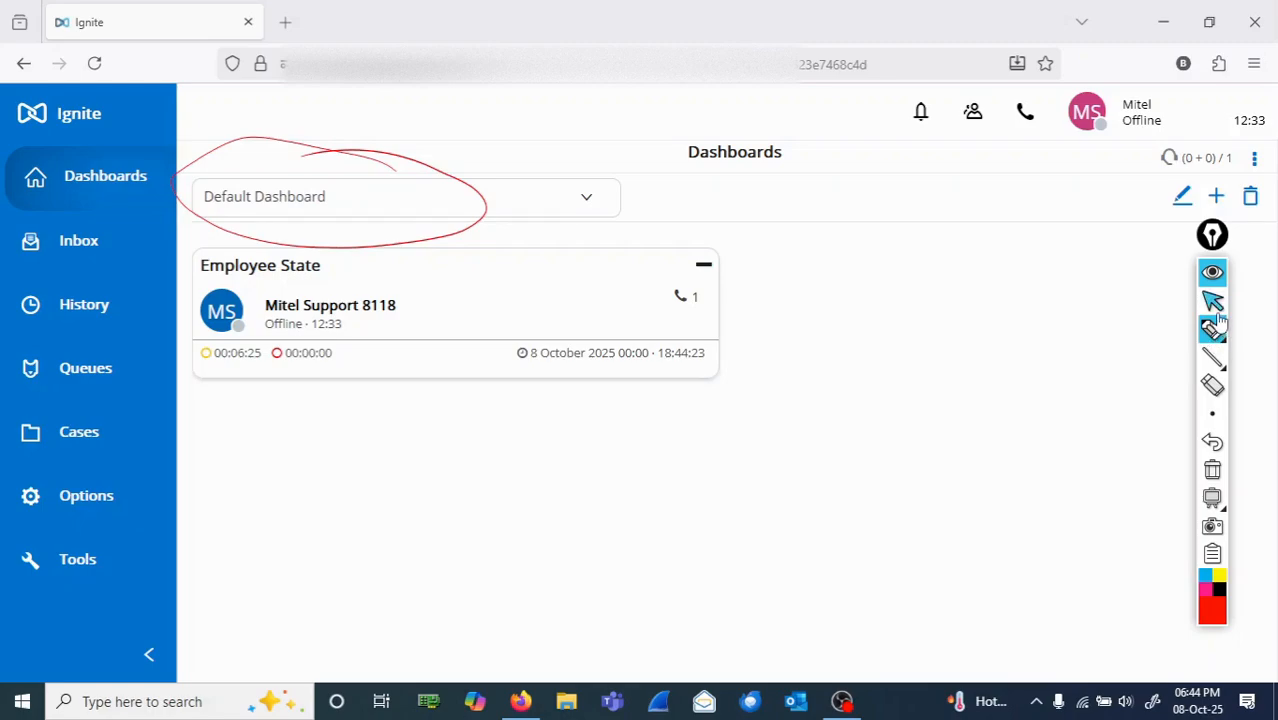
pyautogui.click(1212, 470)
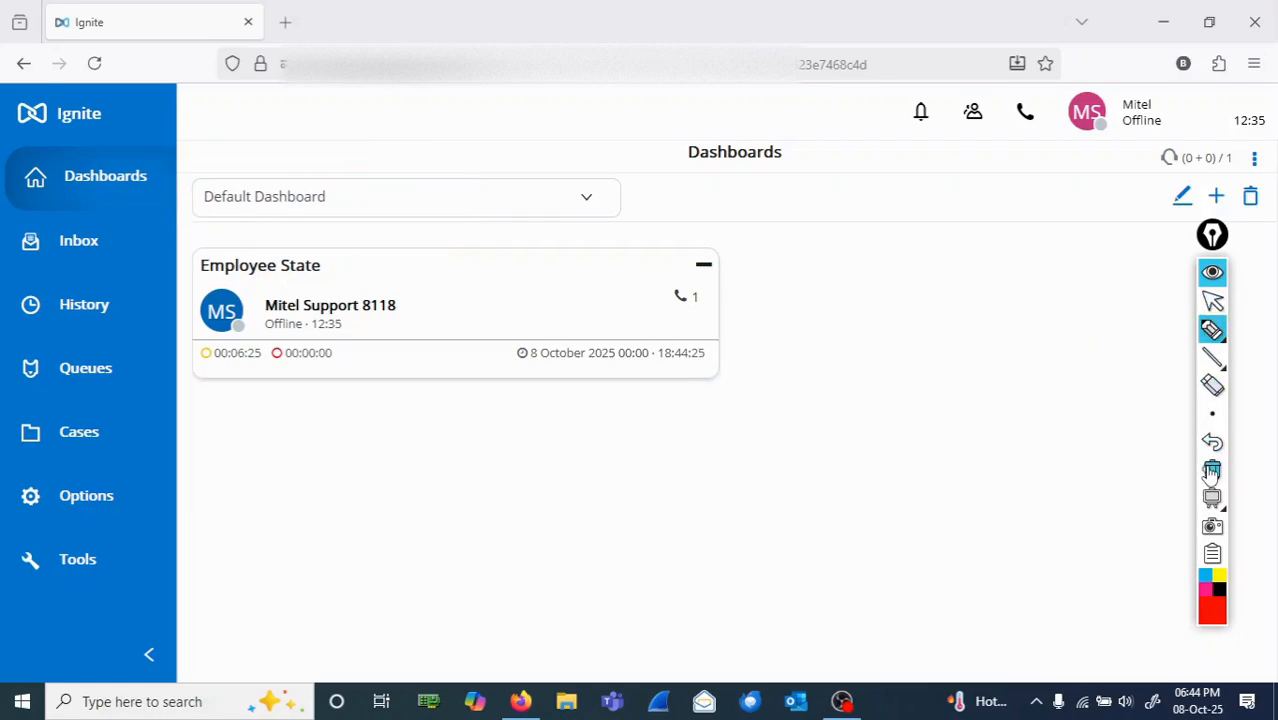
pyautogui.click(1212, 302)
# Step: Expand the dashboard selector to examine the available dashboards
pyautogui.click(1188, 307)
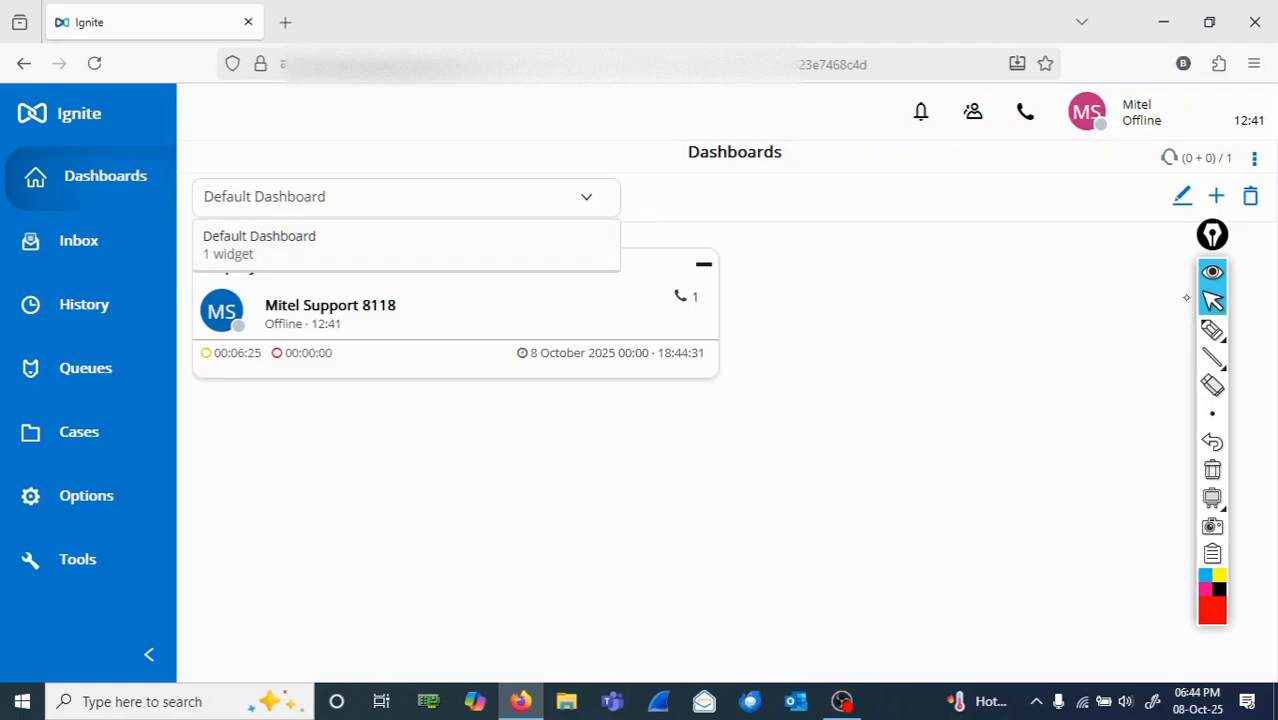
pyautogui.click(1188, 307)
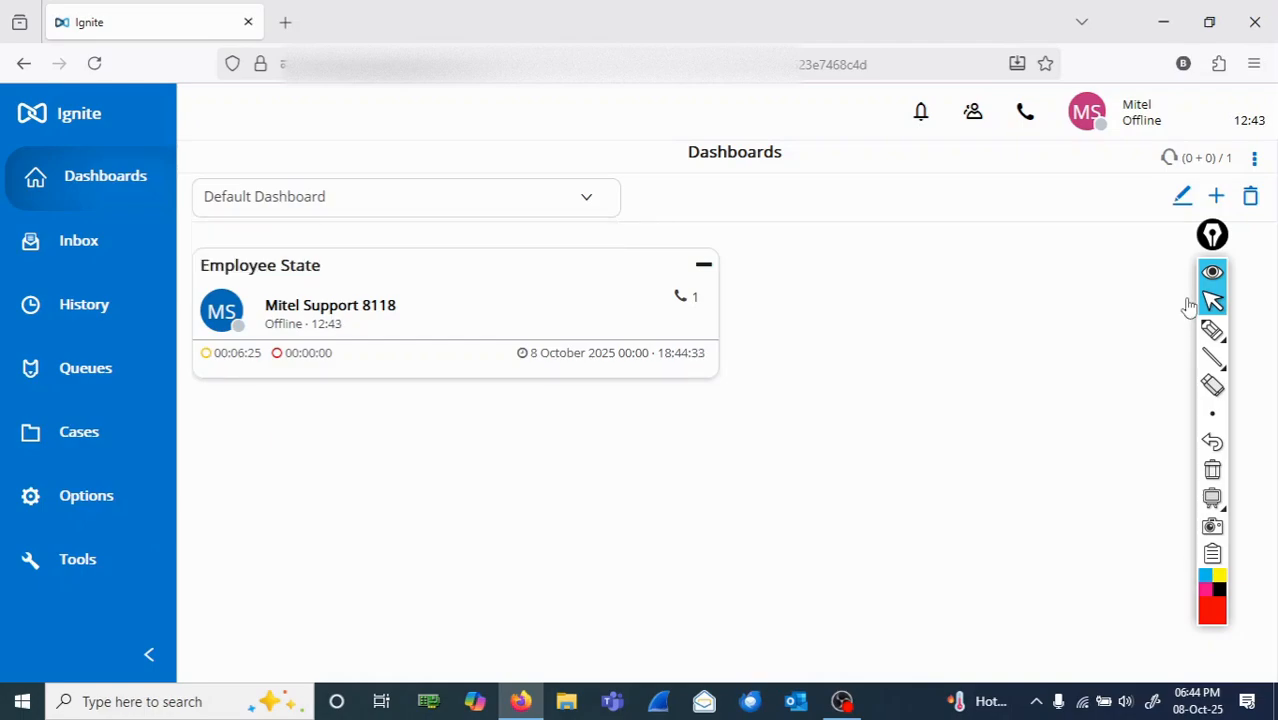
pyautogui.press('Return')
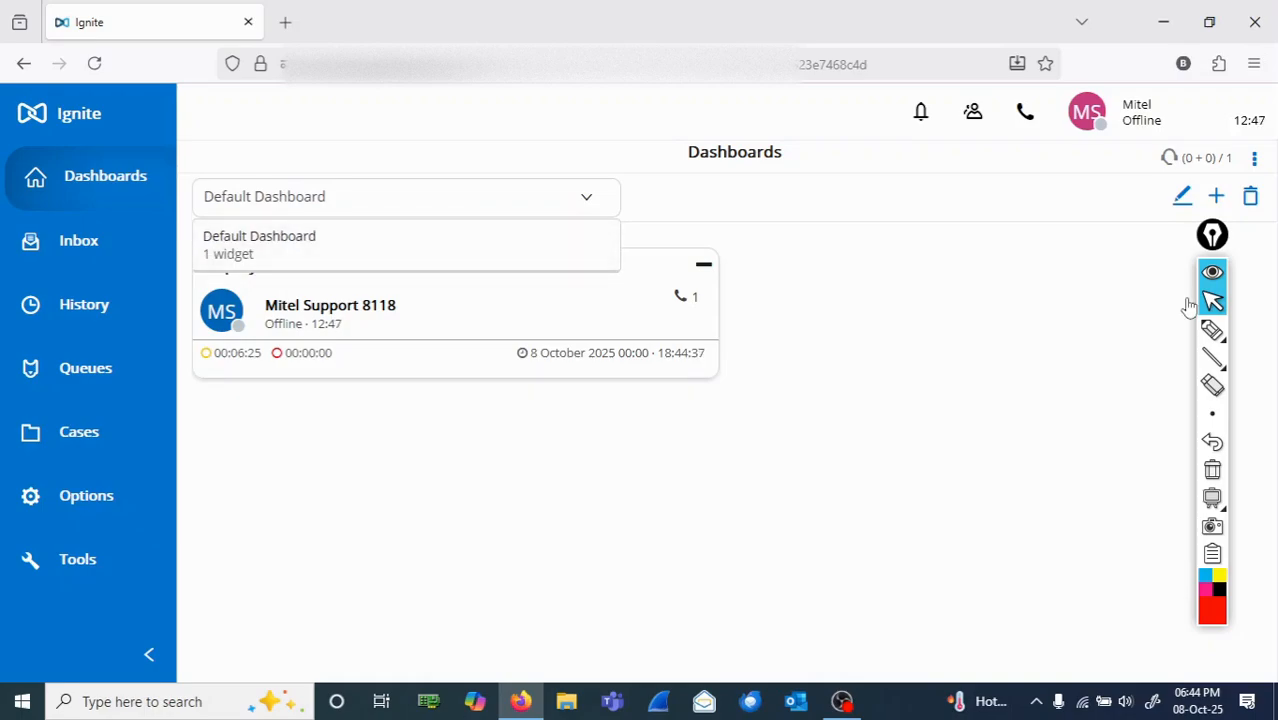
# Step: Close the dashboard list, circle the Edit Dashboard icon in red ink, and clear the mark
pyautogui.click(1188, 307)
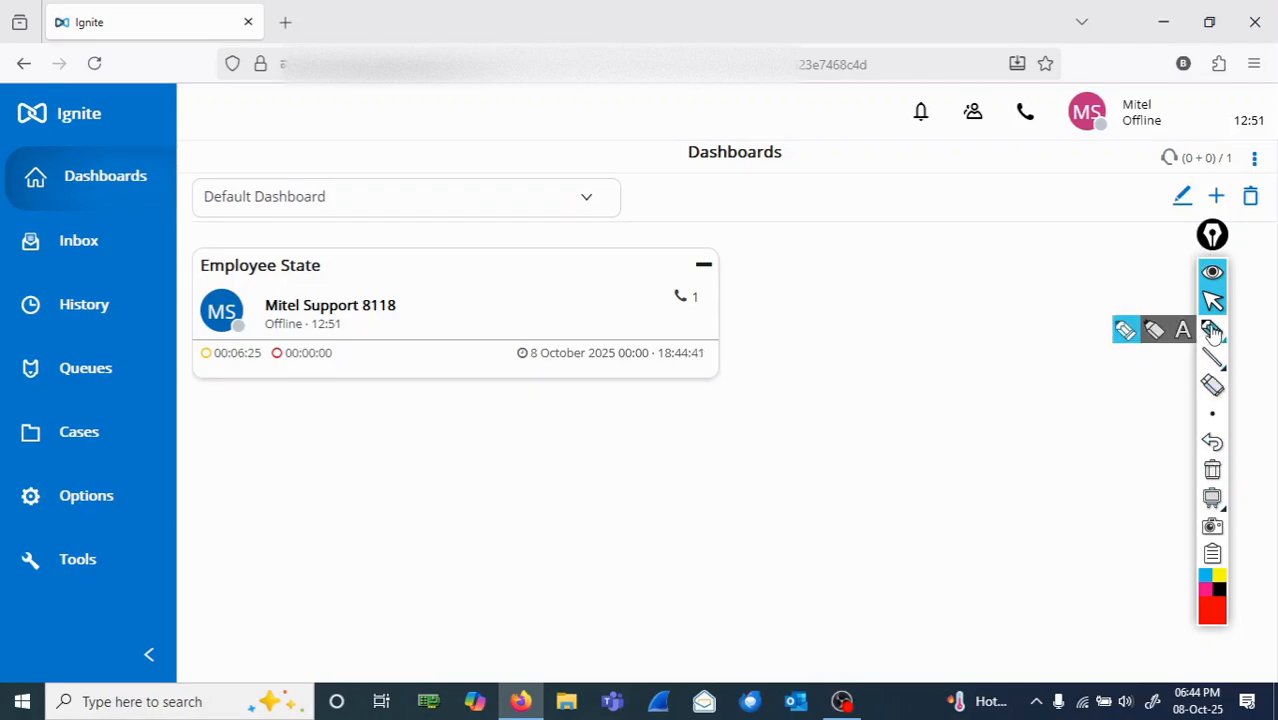
pyautogui.click(1212, 330)
pyautogui.moveTo(1205, 187)
pyautogui.mouseDown()
pyautogui.moveTo(1124, 206)
pyautogui.moveTo(1190, 228)
pyautogui.moveTo(1195, 180)
pyautogui.moveTo(1153, 225)
pyautogui.moveTo(1168, 186)
pyautogui.mouseUp()
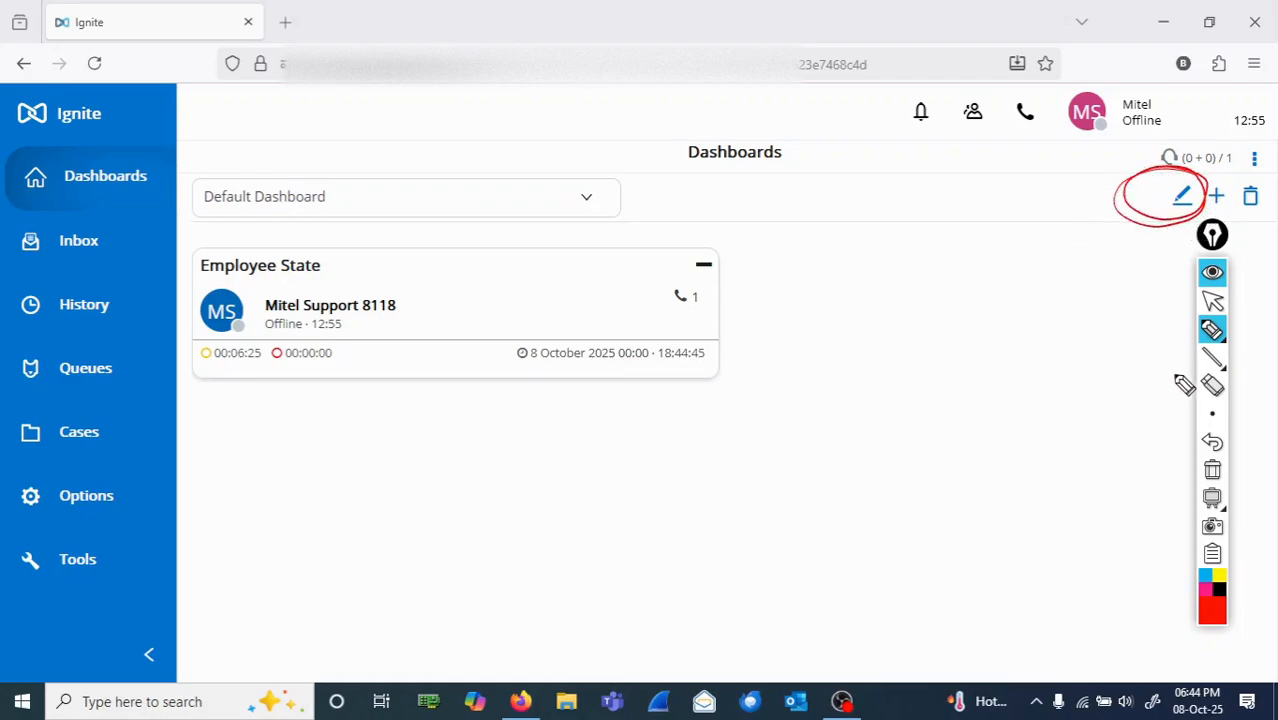
pyautogui.click(1211, 474)
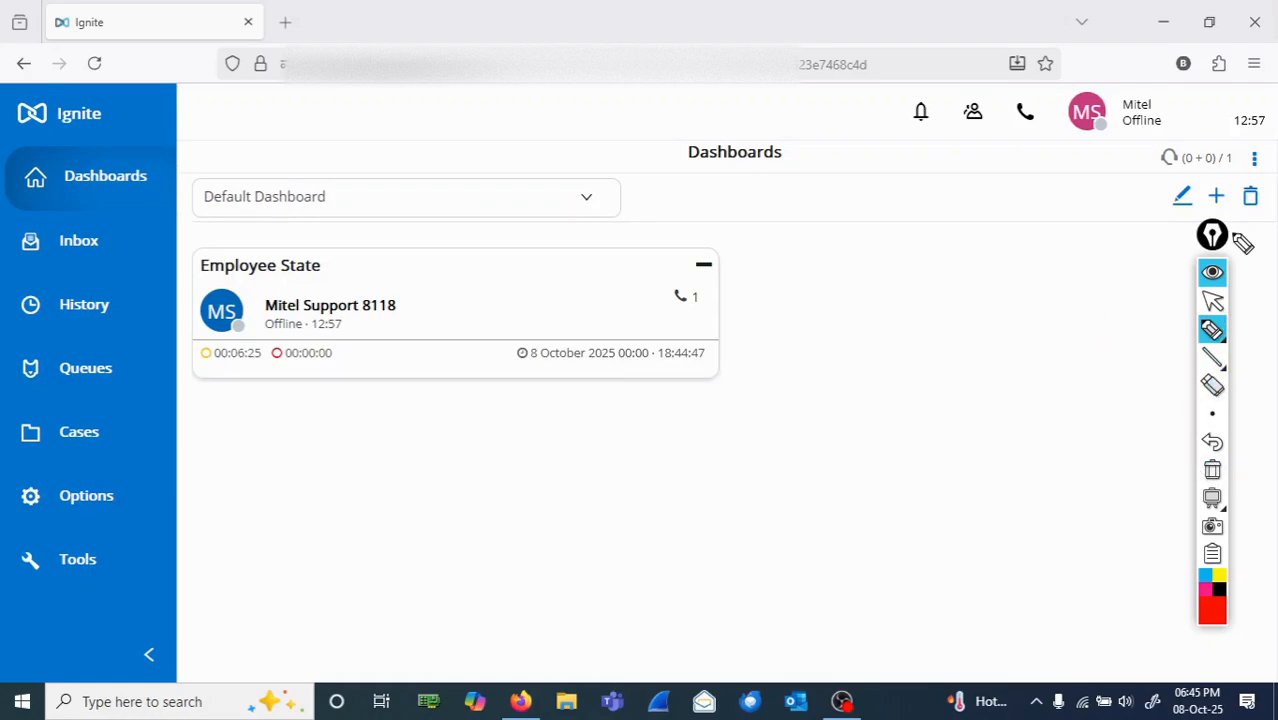
pyautogui.click(1213, 299)
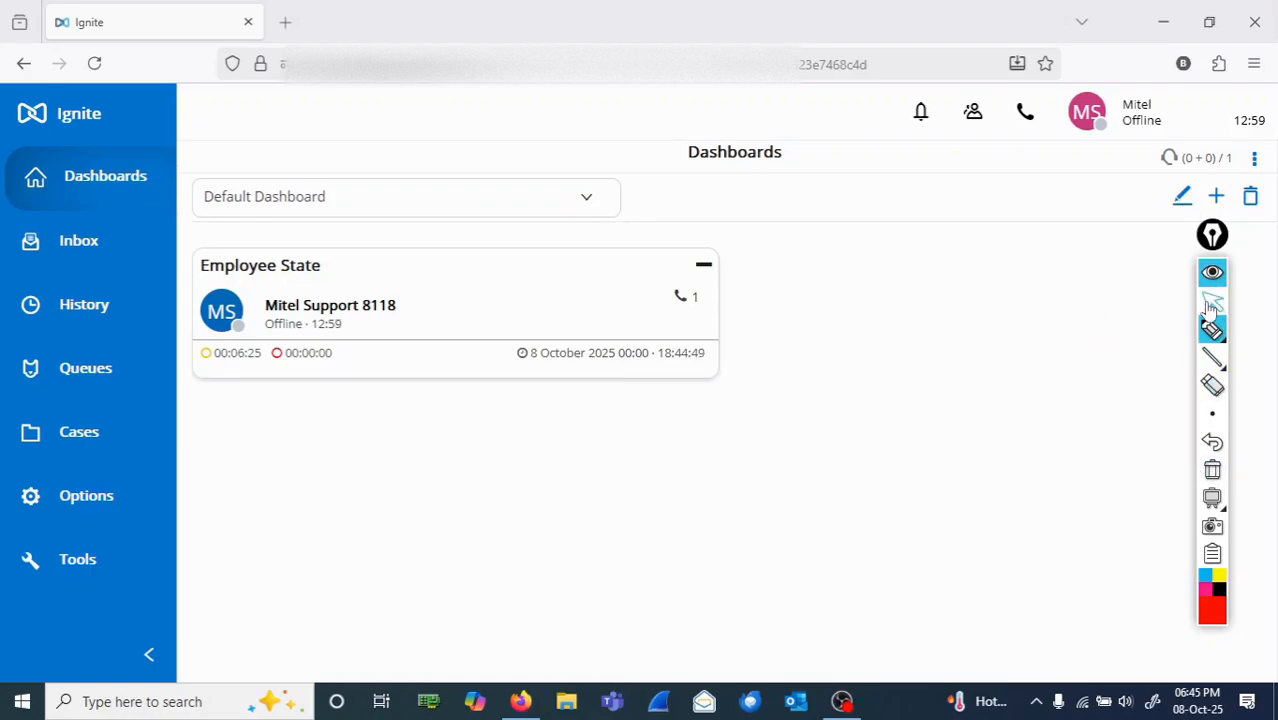
# Step: Put Default Dashboard into edit mode and circle Options in red ink, clearing the mark when done
pyautogui.click(1194, 219)
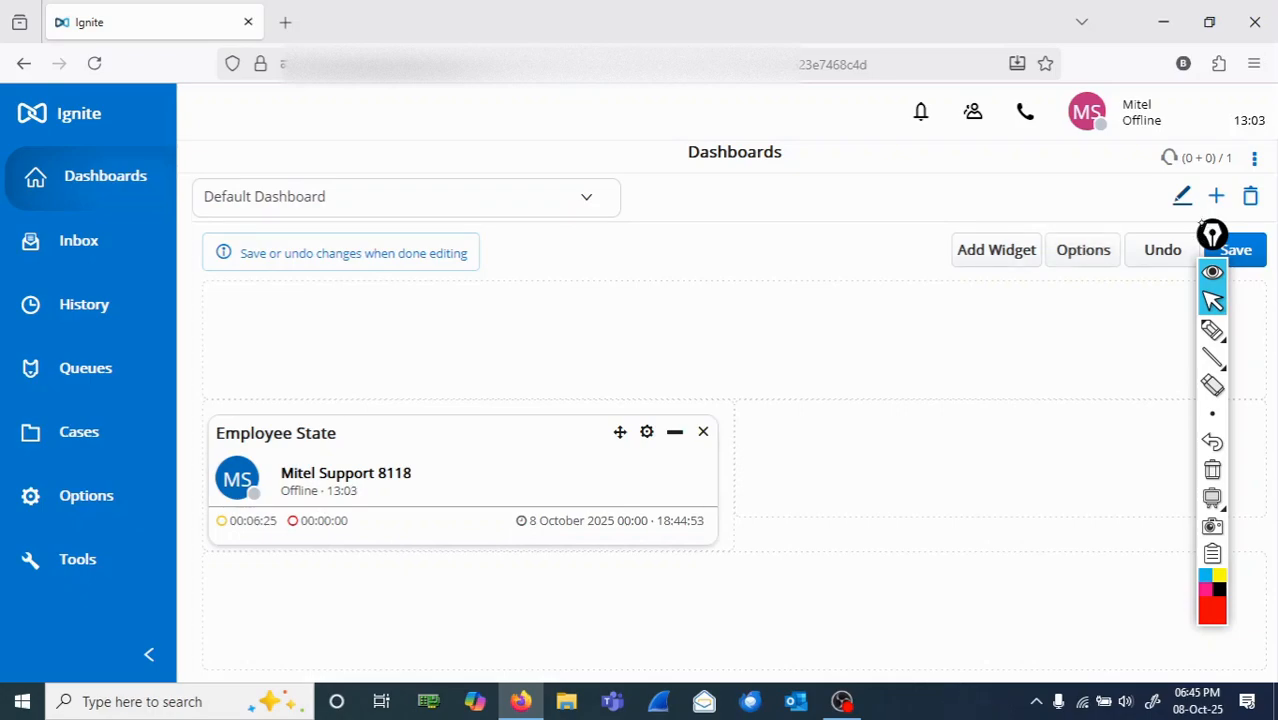
pyautogui.click(1212, 330)
pyautogui.moveTo(1096, 212)
pyautogui.mouseDown()
pyautogui.moveTo(1035, 234)
pyautogui.moveTo(1118, 217)
pyautogui.moveTo(1121, 289)
pyautogui.mouseUp()
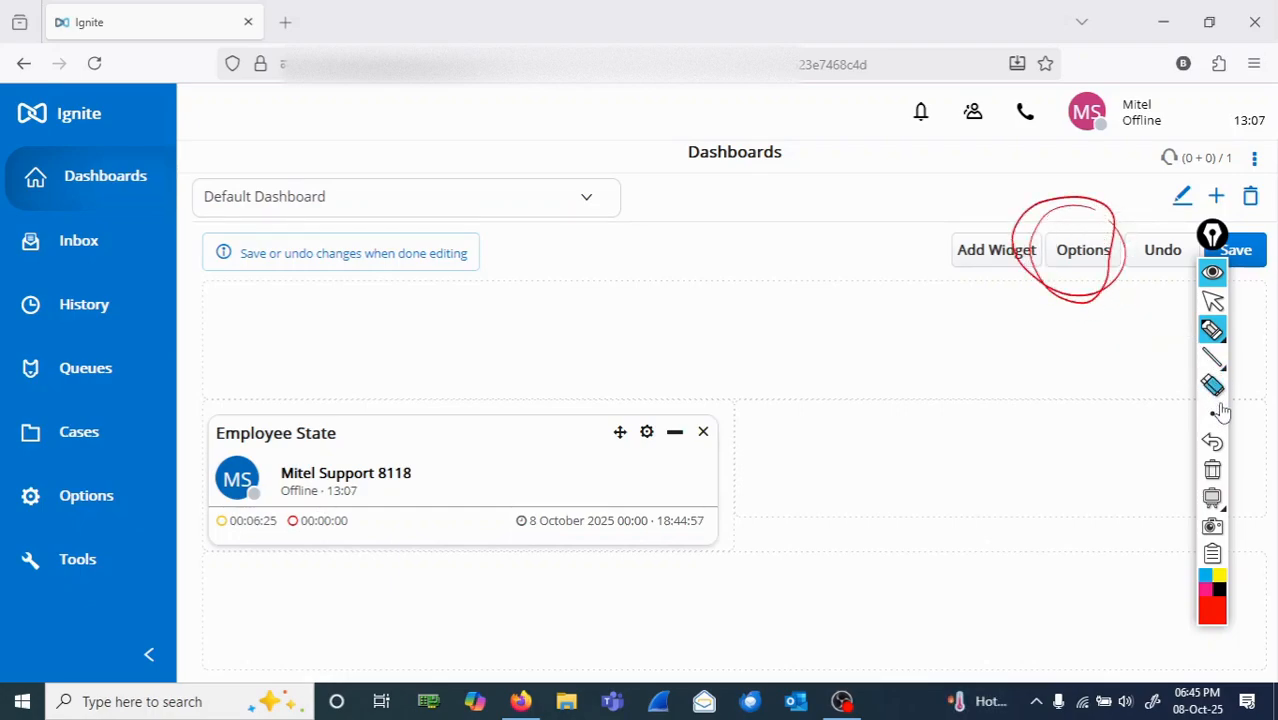
pyautogui.click(1213, 471)
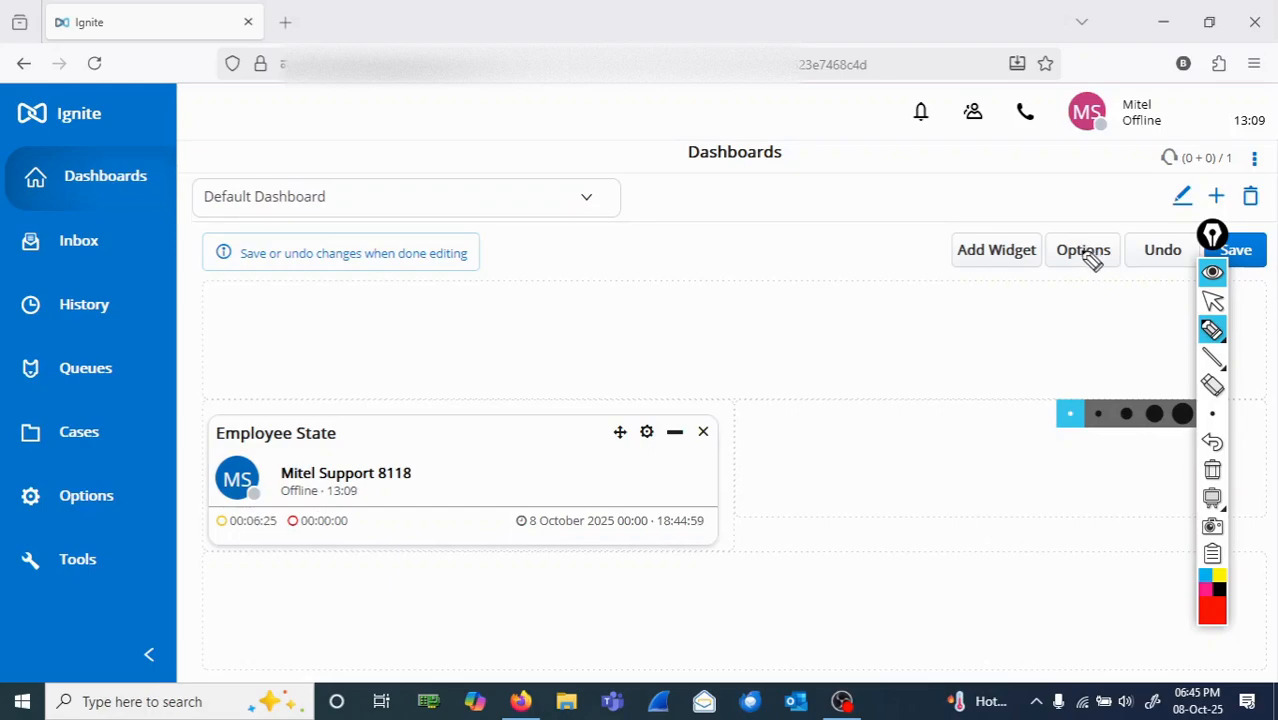
pyautogui.click(1212, 300)
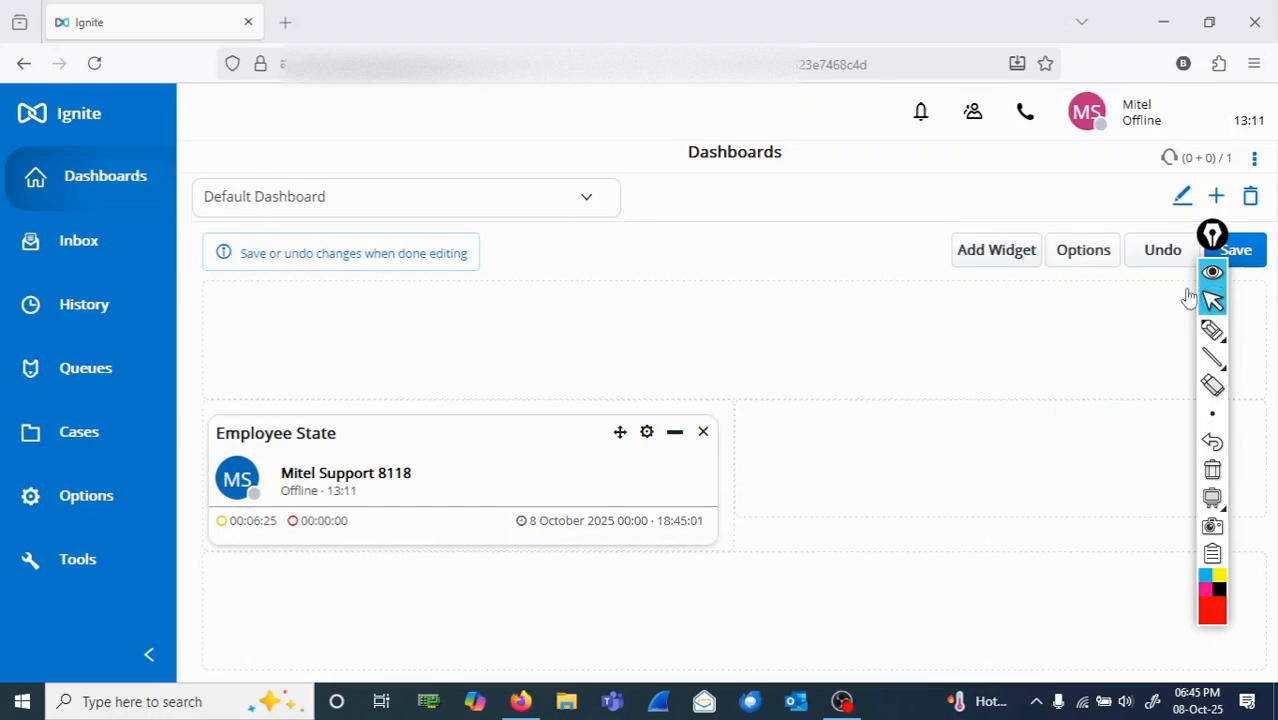
# Step: Change the dashboard's title to "Heldesk Dashboard" in its options and close the dialog
pyautogui.click(1084, 251)
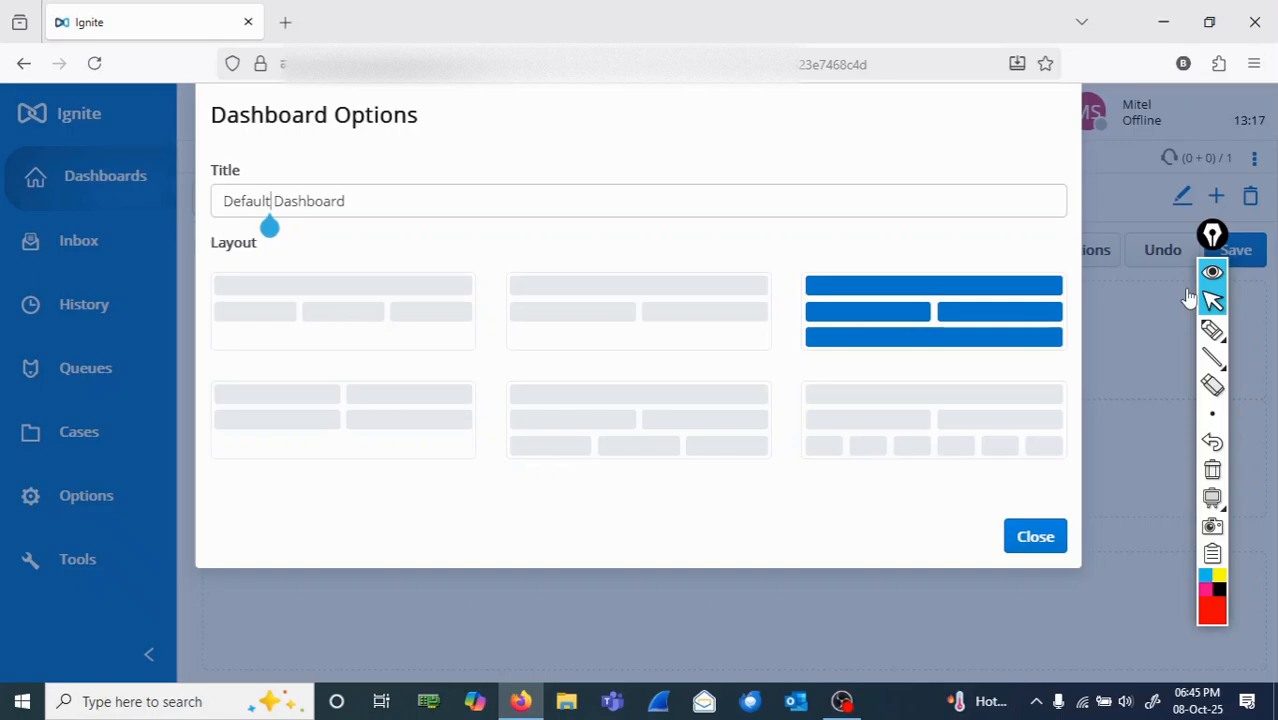
pyautogui.press('BackSpace')
pyautogui.press('BackSpace')
pyautogui.press('BackSpace')
pyautogui.press('BackSpace')
pyautogui.press('BackSpace')
pyautogui.press('BackSpace')
pyautogui.press('BackSpace')
pyautogui.press('BackSpace')
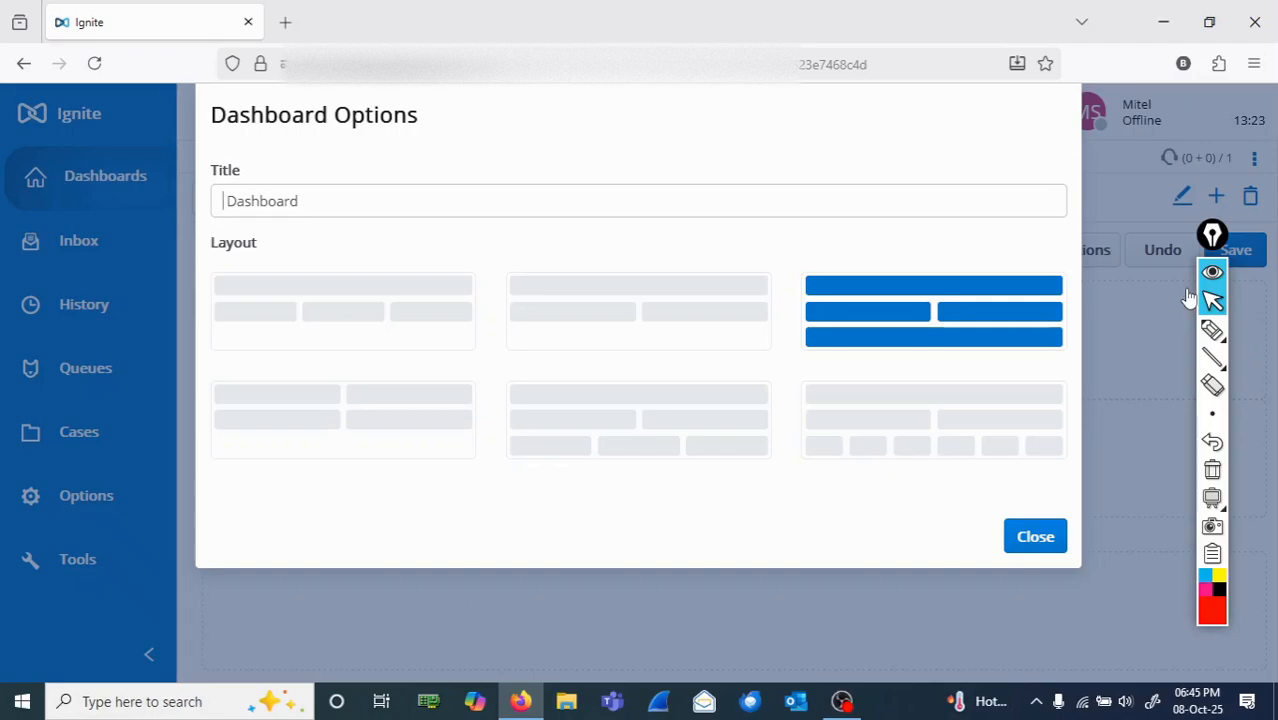
pyautogui.write('He ')
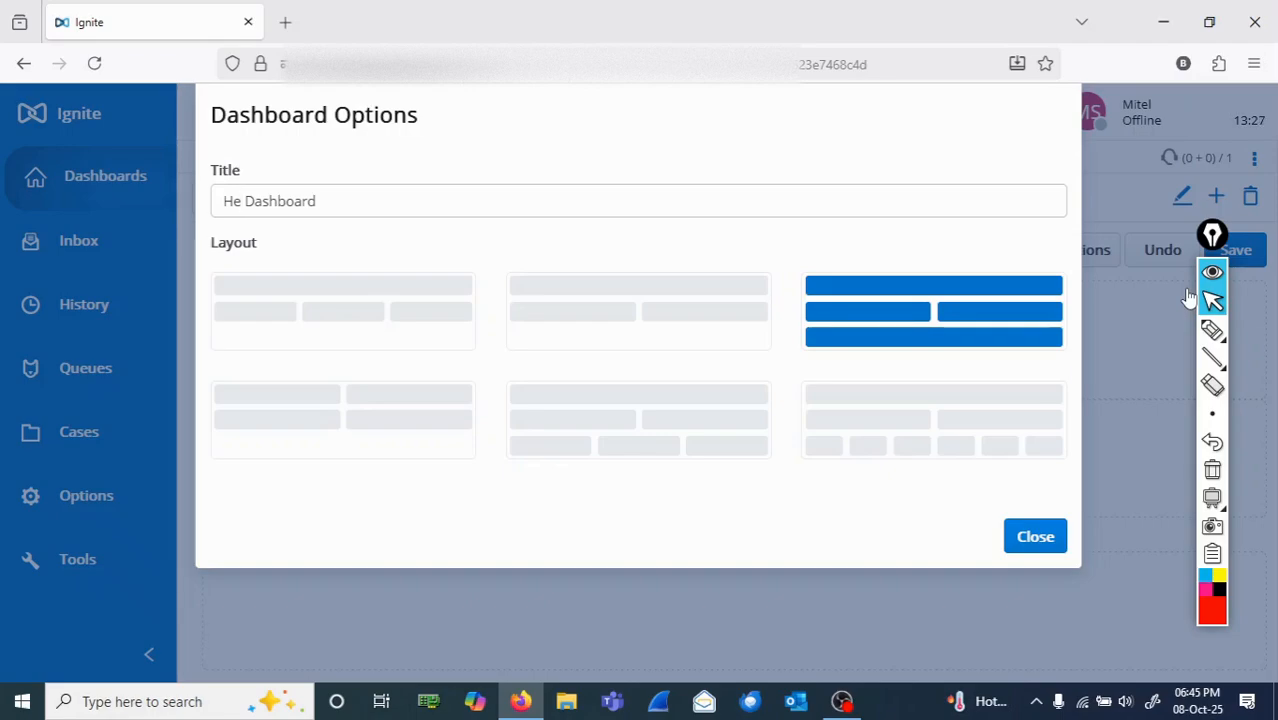
pyautogui.write('ldesk')
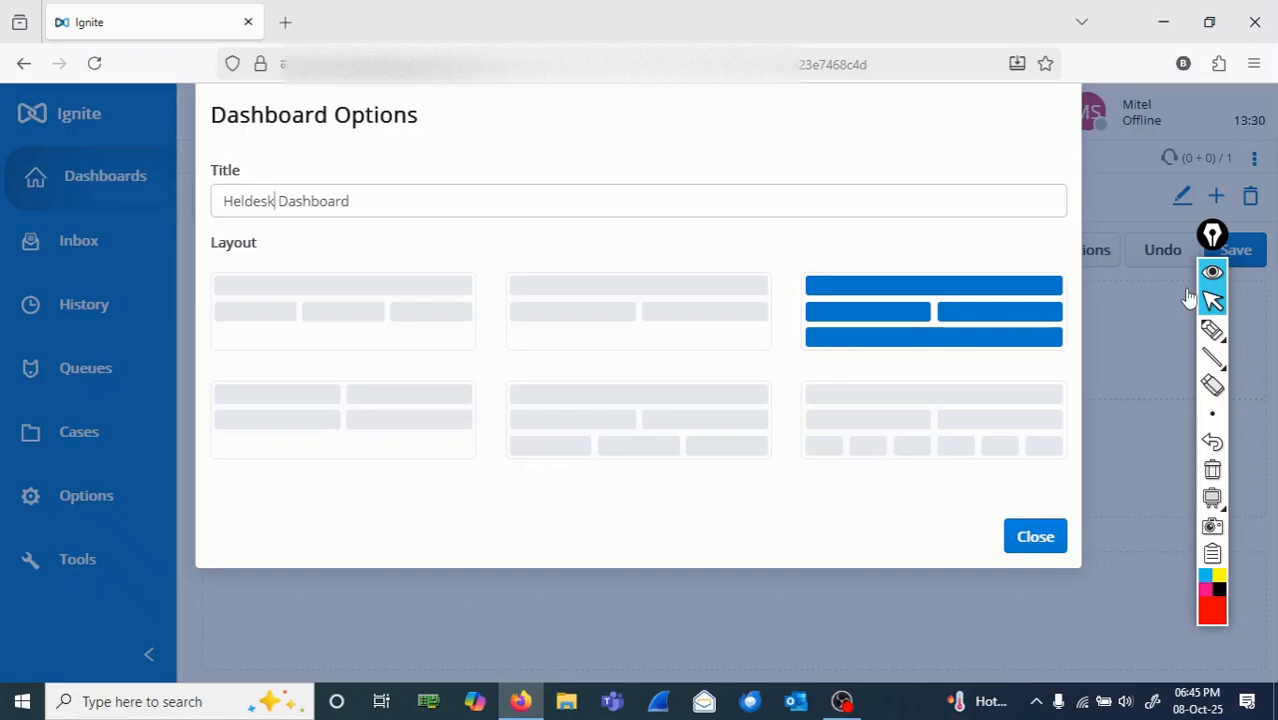
pyautogui.click(1035, 536)
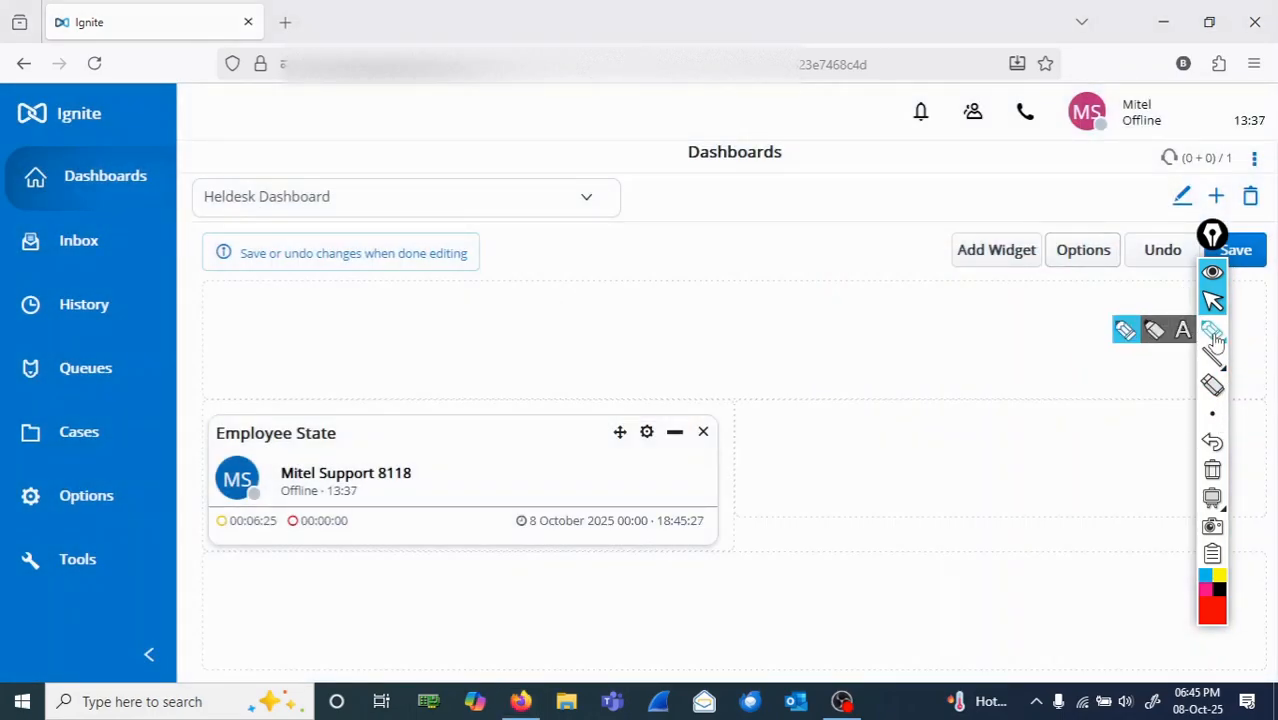
# Step: Circle the Heldesk Dashboard title in red ink and clear the mark
pyautogui.click(1212, 330)
pyautogui.moveTo(368, 193)
pyautogui.mouseDown()
pyautogui.moveTo(180, 185)
pyautogui.moveTo(405, 197)
pyautogui.moveTo(226, 172)
pyautogui.mouseUp()
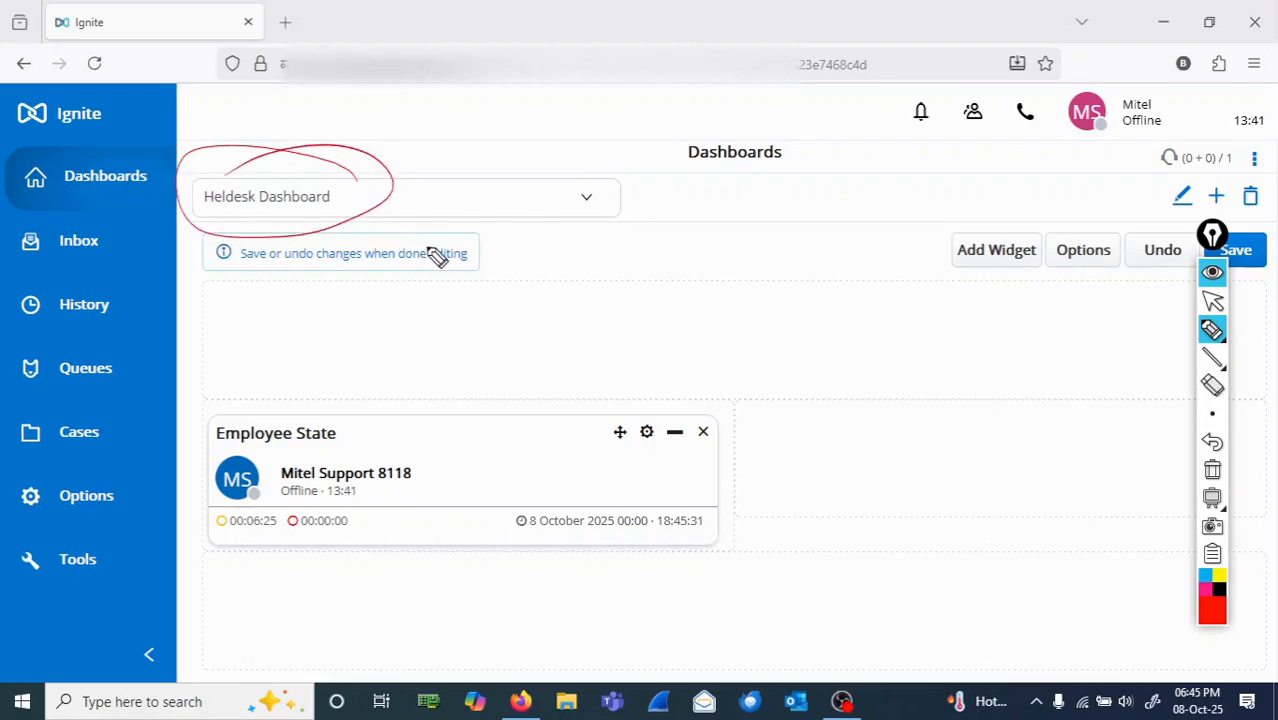
pyautogui.click(1220, 329)
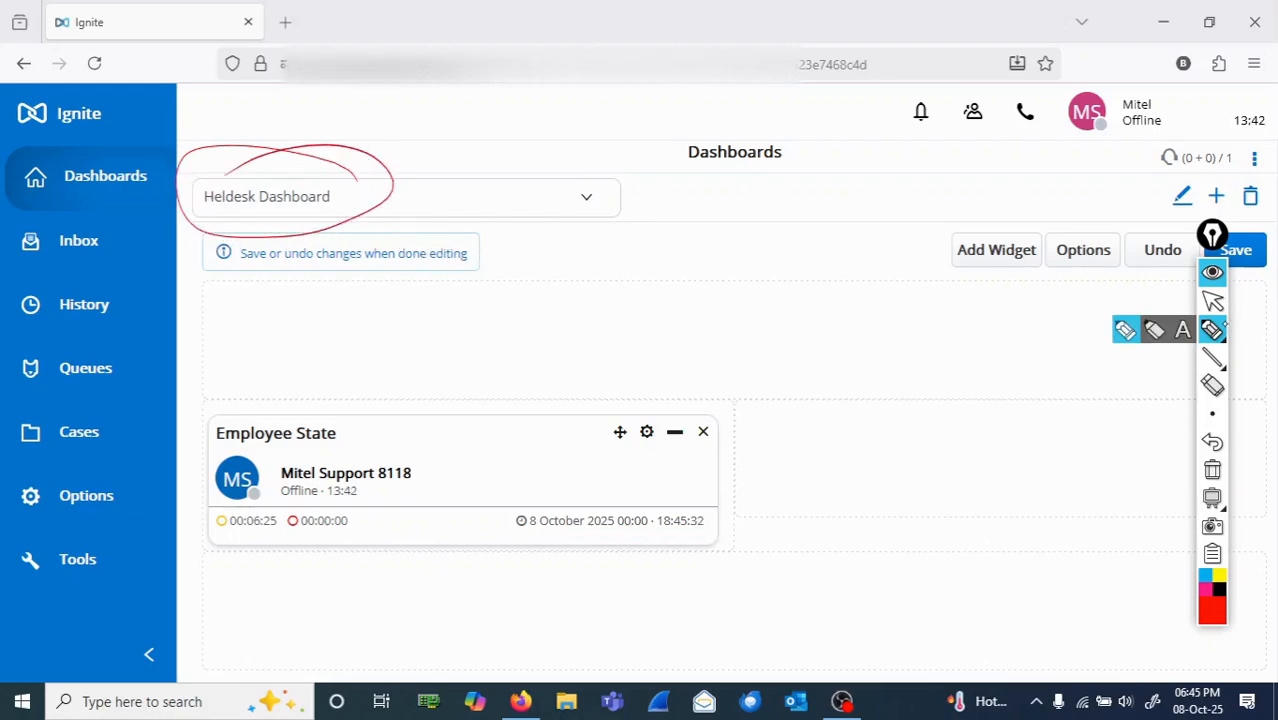
pyautogui.click(1213, 471)
pyautogui.click(1212, 413)
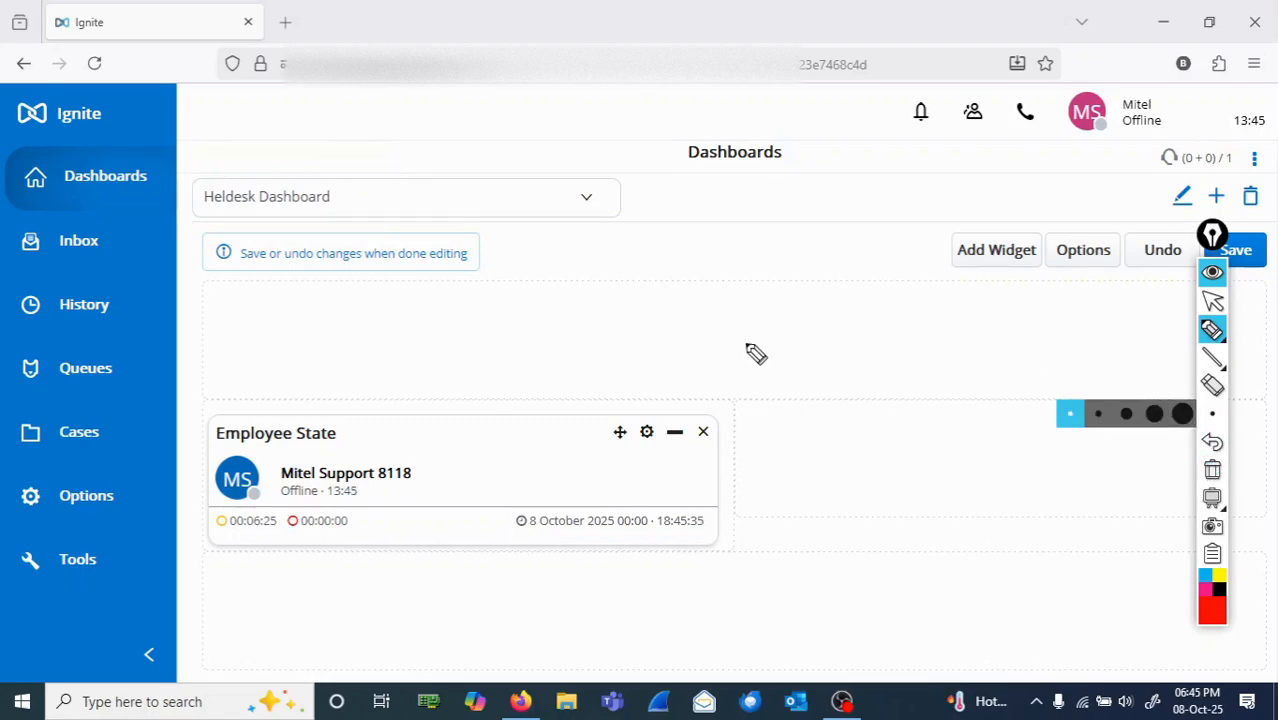
pyautogui.click(1212, 301)
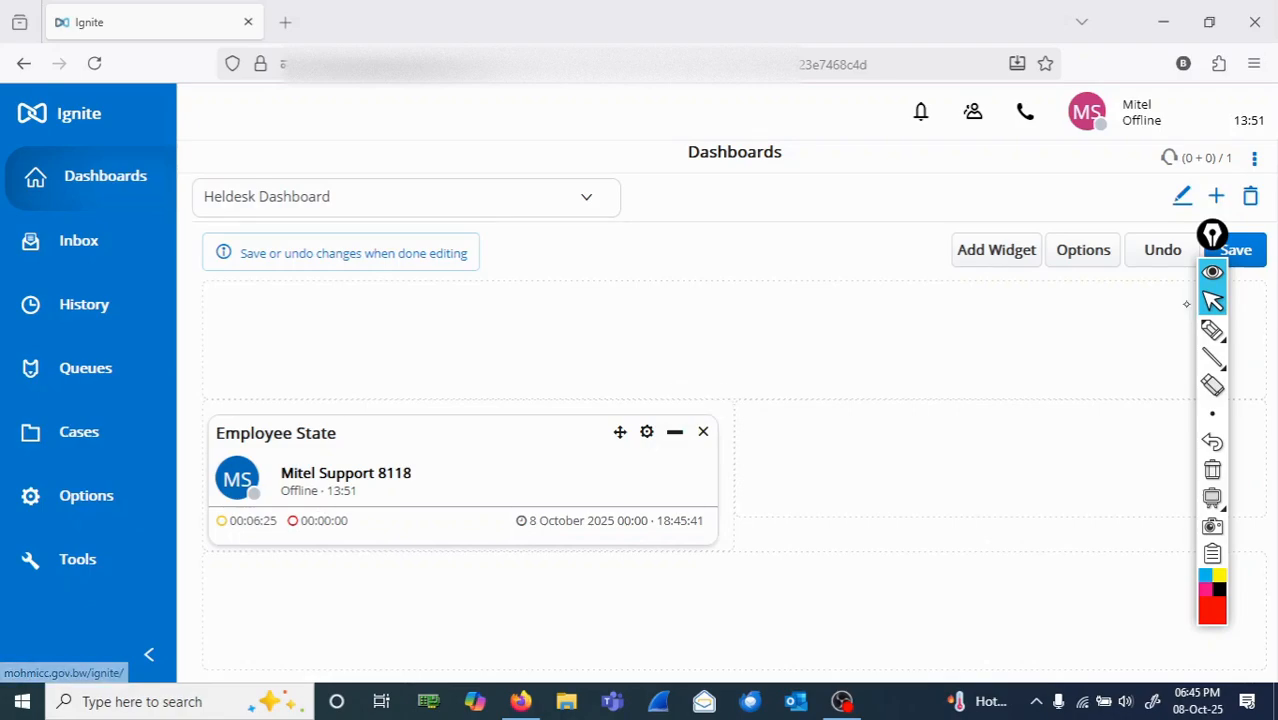
# Step: Circle the Employee State widget and its close icon in red ink, clear the marks and remove that widget from the dashboard
pyautogui.click(1212, 330)
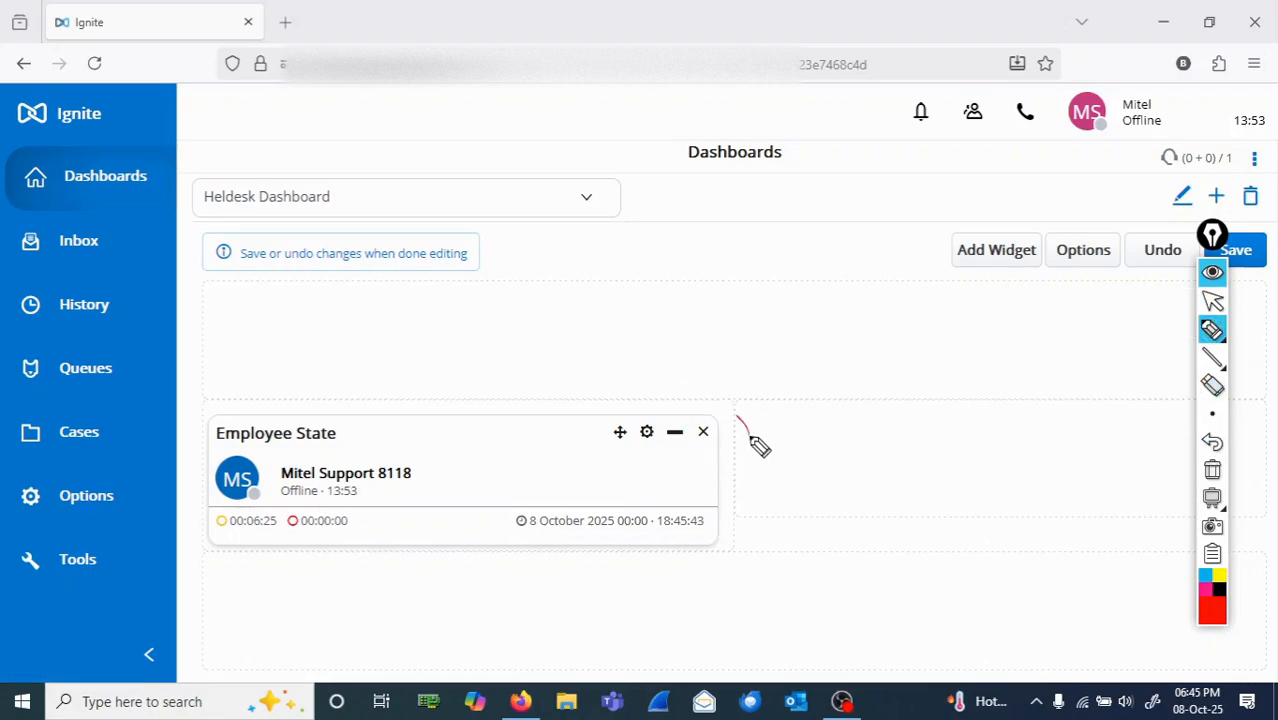
pyautogui.moveTo(750, 436)
pyautogui.mouseDown()
pyautogui.moveTo(302, 368)
pyautogui.moveTo(385, 579)
pyautogui.moveTo(783, 397)
pyautogui.moveTo(769, 383)
pyautogui.mouseUp()
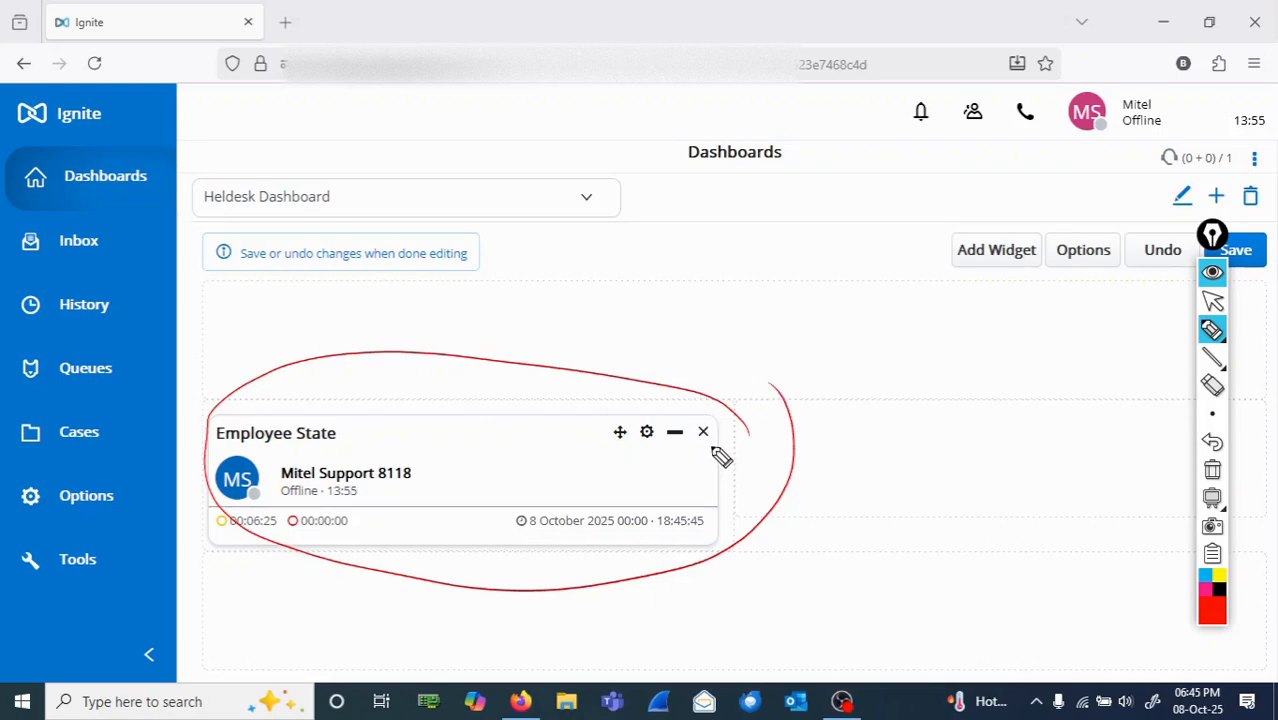
pyautogui.moveTo(722, 437)
pyautogui.mouseDown()
pyautogui.moveTo(733, 442)
pyautogui.moveTo(700, 433)
pyautogui.mouseUp()
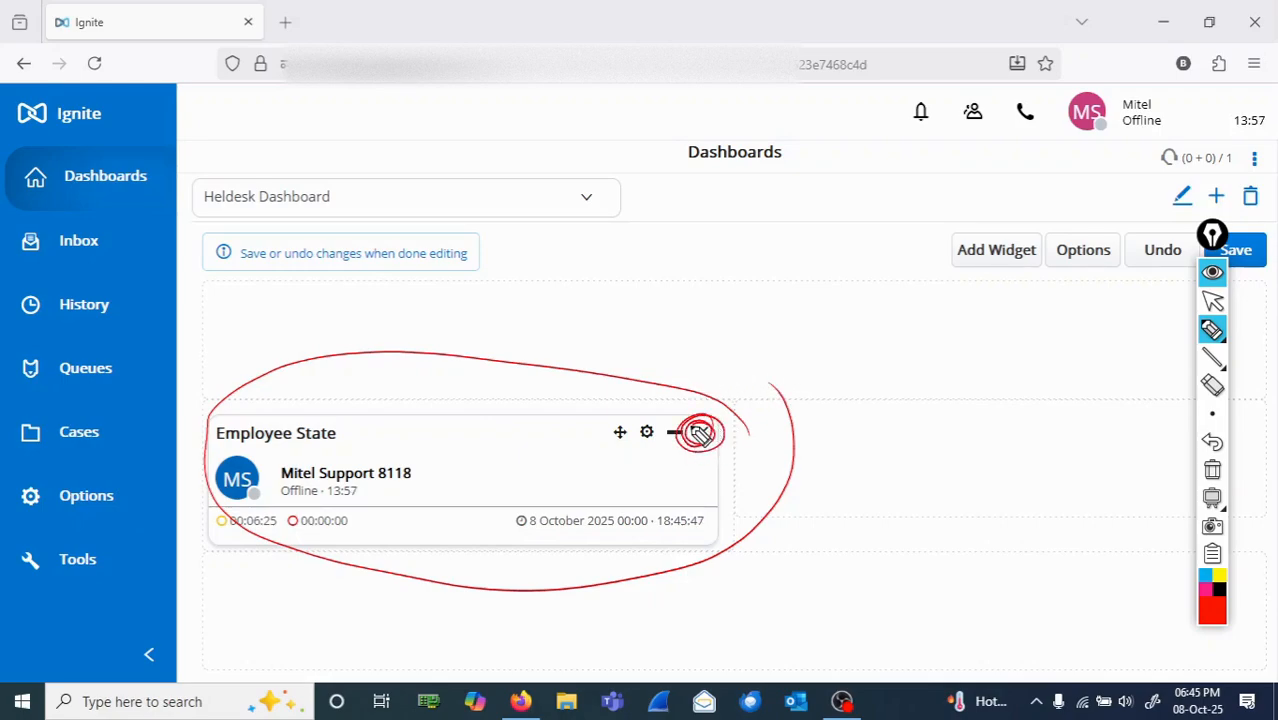
pyautogui.click(1212, 470)
pyautogui.click(1213, 300)
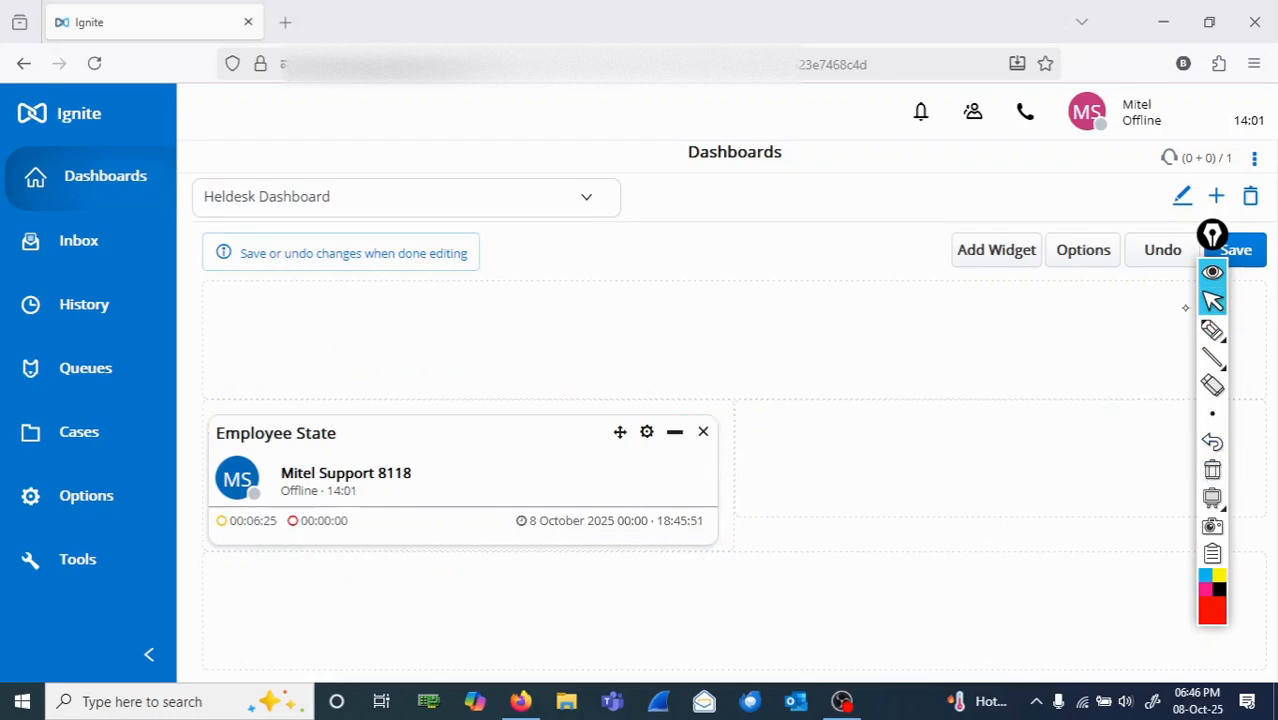
pyautogui.click(703, 431)
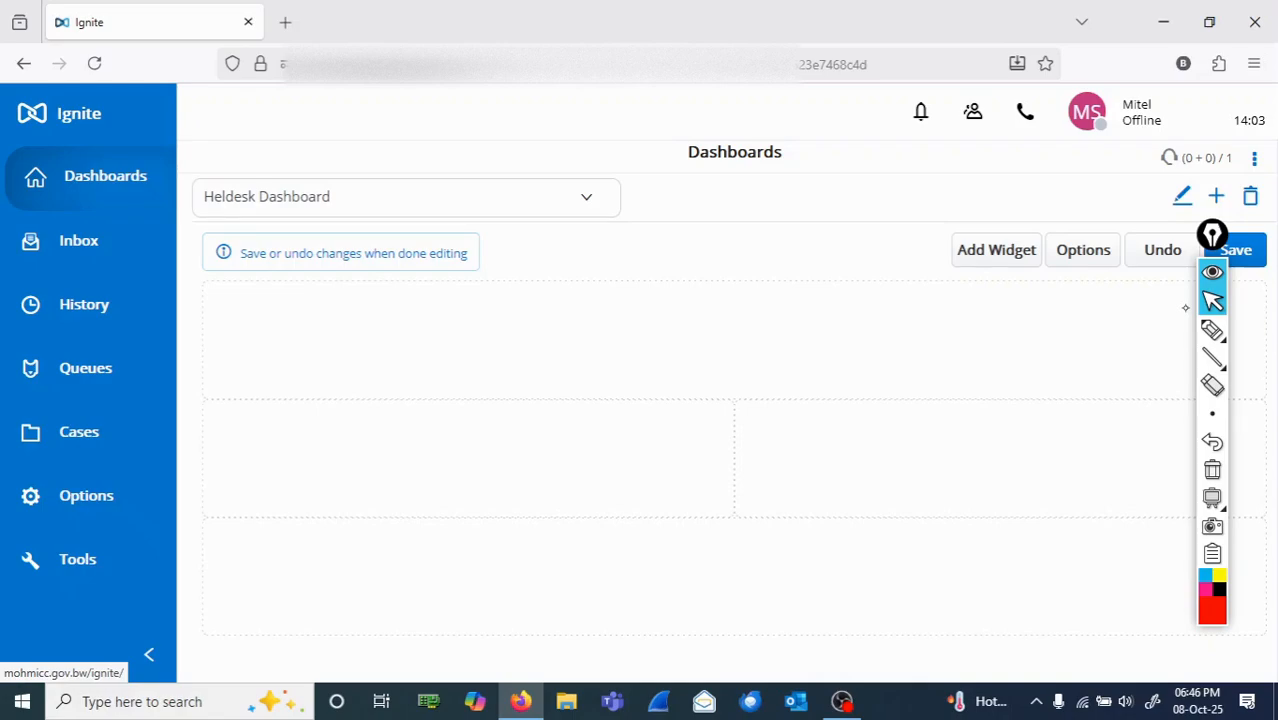
# Step: Circle Add Widget in red ink and handwrite "2x" beside it, erasing the stray stroke above the top layout row
pyautogui.click(1212, 330)
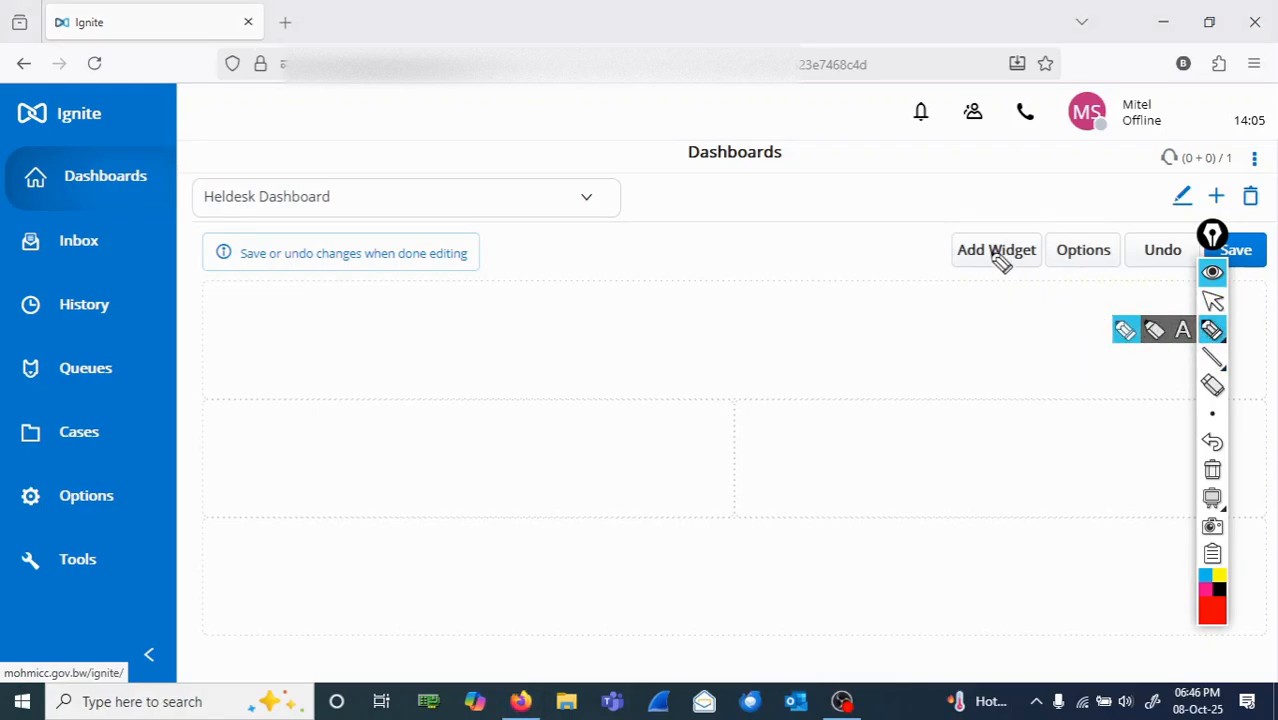
pyautogui.moveTo(1003, 276)
pyautogui.mouseDown()
pyautogui.moveTo(1061, 251)
pyautogui.moveTo(964, 222)
pyautogui.moveTo(1000, 283)
pyautogui.mouseUp()
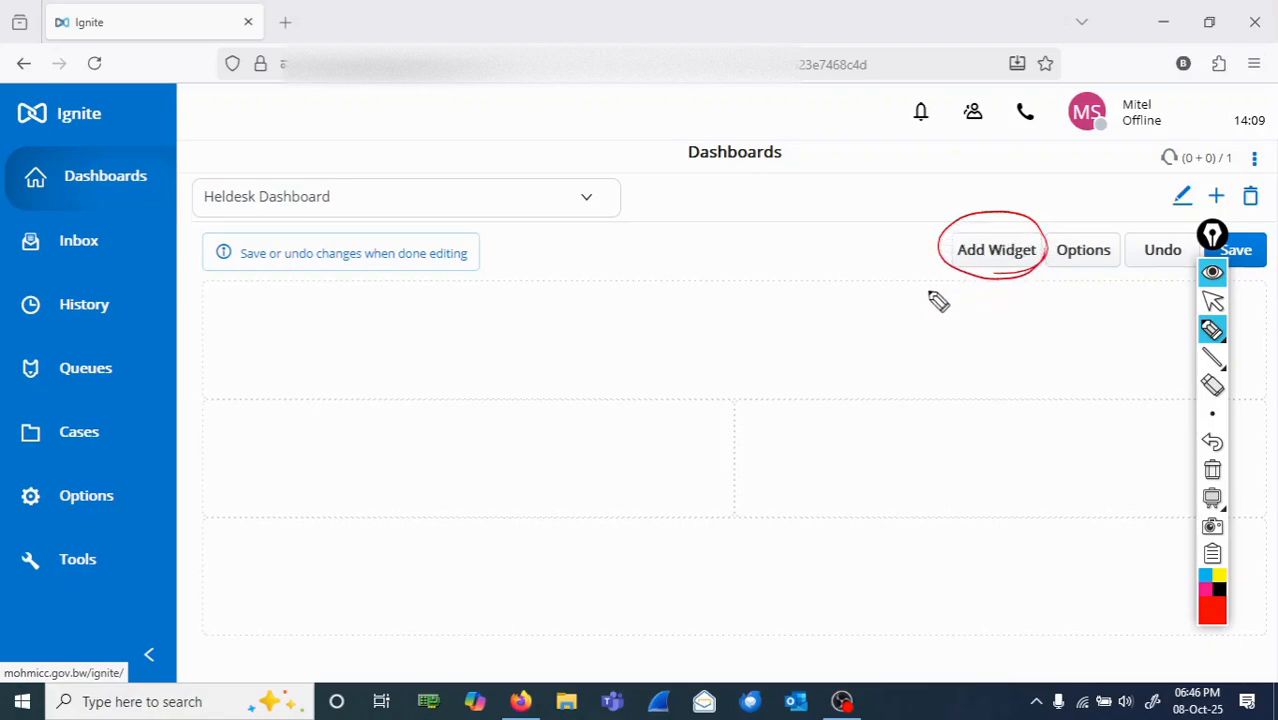
pyautogui.moveTo(669, 271); pyautogui.dragTo(689, 300)
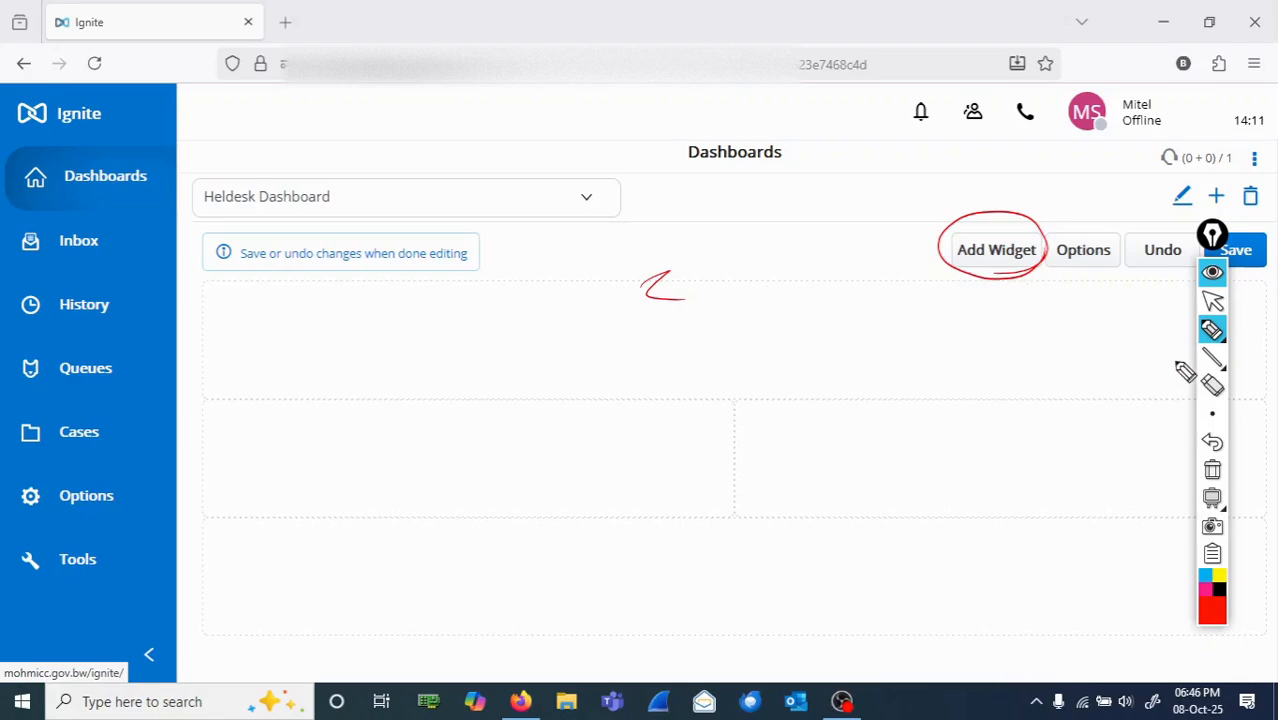
pyautogui.click(1212, 386)
pyautogui.click(670, 300)
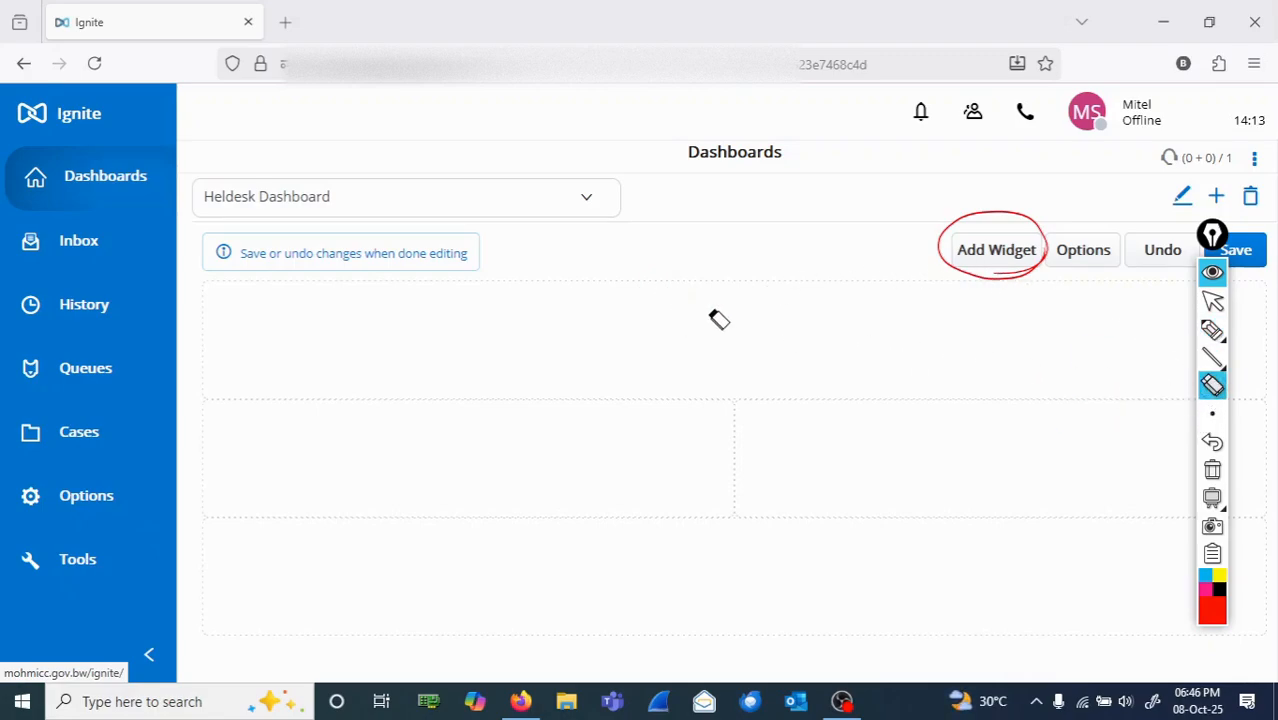
pyautogui.click(1212, 330)
pyautogui.moveTo(880, 234)
pyautogui.mouseDown()
pyautogui.moveTo(906, 262)
pyautogui.moveTo(934, 258)
pyautogui.mouseUp()
pyautogui.moveTo(930, 232); pyautogui.dragTo(910, 265)
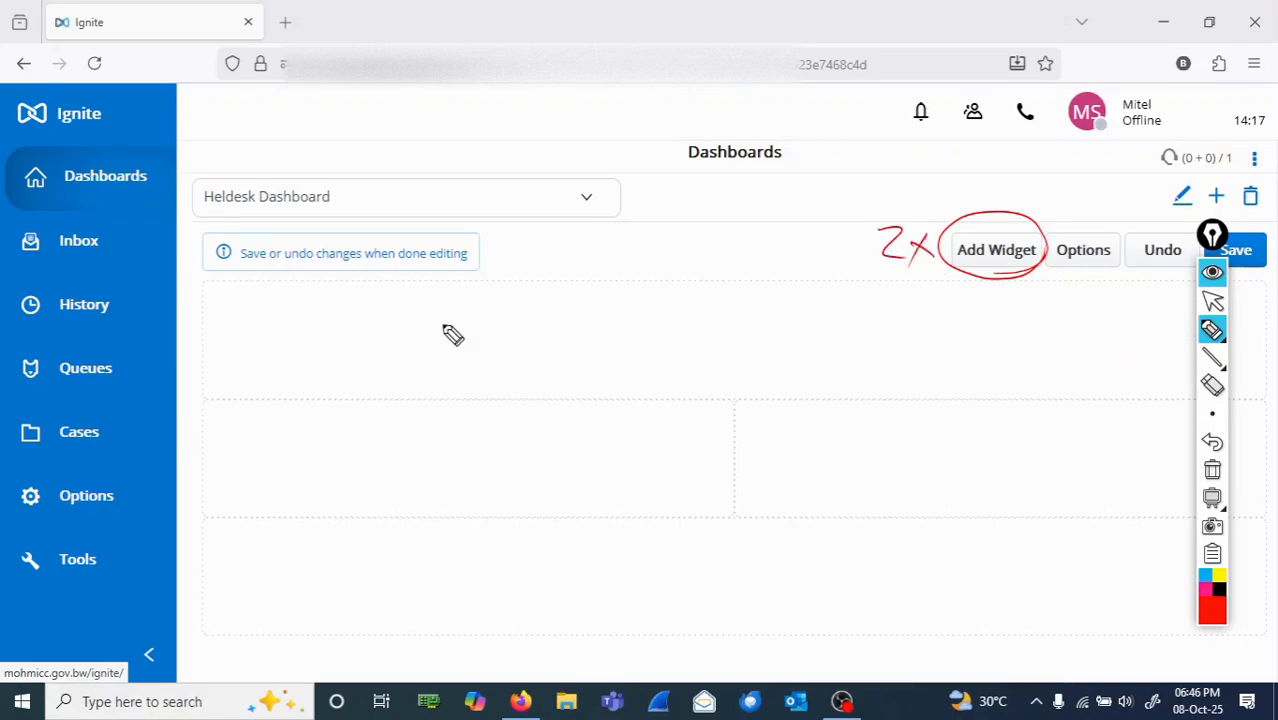
# Step: Handwrite a numbered list "1 Agent State, 2 Queue" with an arrow from Queue to above the list, and clear all ink
pyautogui.moveTo(520, 298)
pyautogui.mouseDown()
pyautogui.moveTo(505, 342)
pyautogui.moveTo(538, 338)
pyautogui.mouseUp()
pyautogui.moveTo(503, 322); pyautogui.dragTo(622, 336)
pyautogui.moveTo(604, 322); pyautogui.dragTo(631, 321)
pyautogui.moveTo(706, 310)
pyautogui.mouseDown()
pyautogui.moveTo(688, 341)
pyautogui.moveTo(724, 342)
pyautogui.mouseUp()
pyautogui.moveTo(710, 322)
pyautogui.mouseDown()
pyautogui.moveTo(750, 326)
pyautogui.moveTo(748, 341)
pyautogui.mouseUp()
pyautogui.moveTo(771, 308)
pyautogui.mouseDown()
pyautogui.moveTo(776, 342)
pyautogui.moveTo(790, 318)
pyautogui.mouseUp()
pyautogui.moveTo(786, 328); pyautogui.dragTo(808, 334)
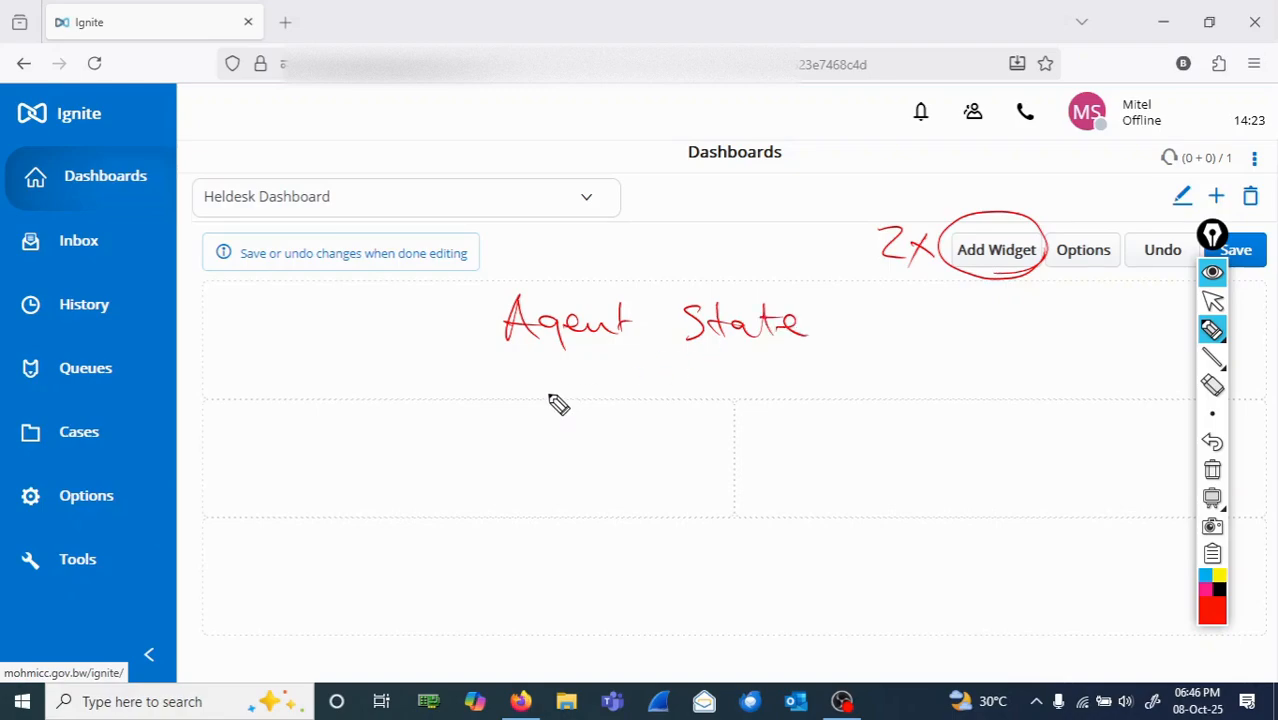
pyautogui.moveTo(492, 314); pyautogui.dragTo(494, 318)
pyautogui.moveTo(477, 316)
pyautogui.mouseDown()
pyautogui.moveTo(491, 389)
pyautogui.moveTo(484, 360)
pyautogui.moveTo(545, 358)
pyautogui.moveTo(590, 390)
pyautogui.moveTo(696, 399)
pyautogui.mouseUp()
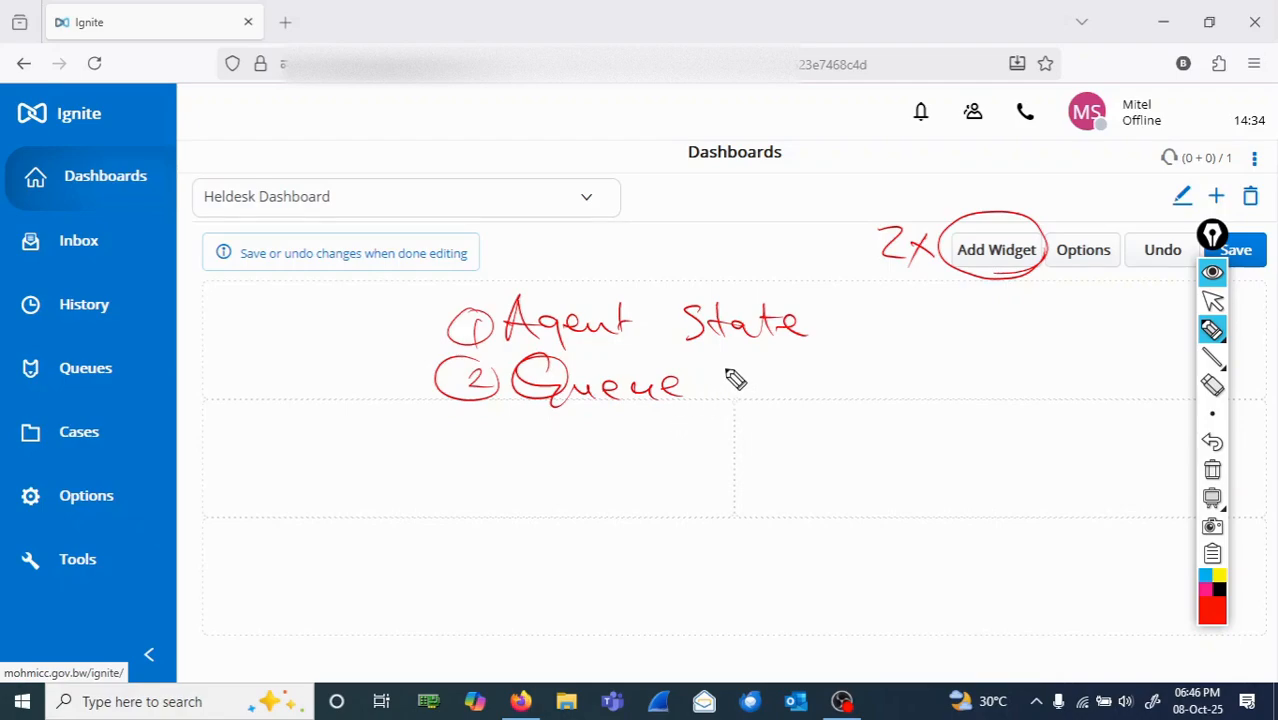
pyautogui.moveTo(658, 406)
pyautogui.mouseDown()
pyautogui.moveTo(602, 450)
pyautogui.moveTo(372, 316)
pyautogui.moveTo(382, 320)
pyautogui.moveTo(356, 331)
pyautogui.mouseUp()
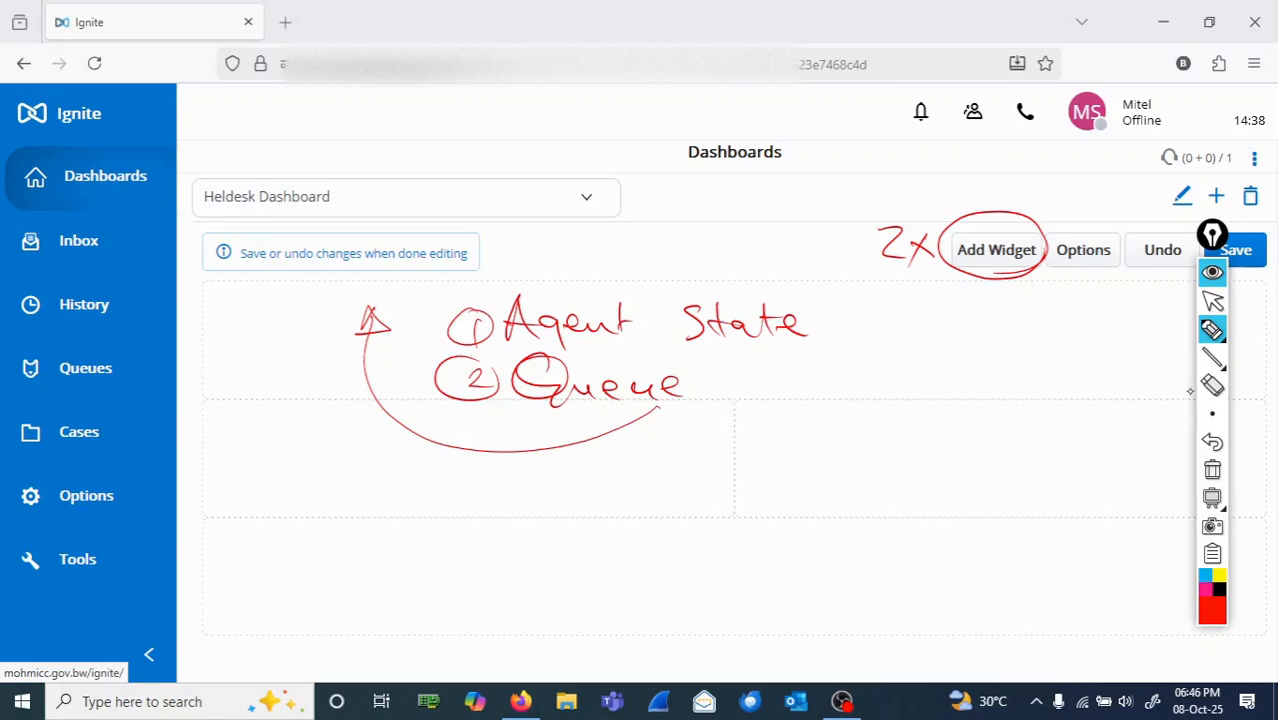
pyautogui.click(1212, 474)
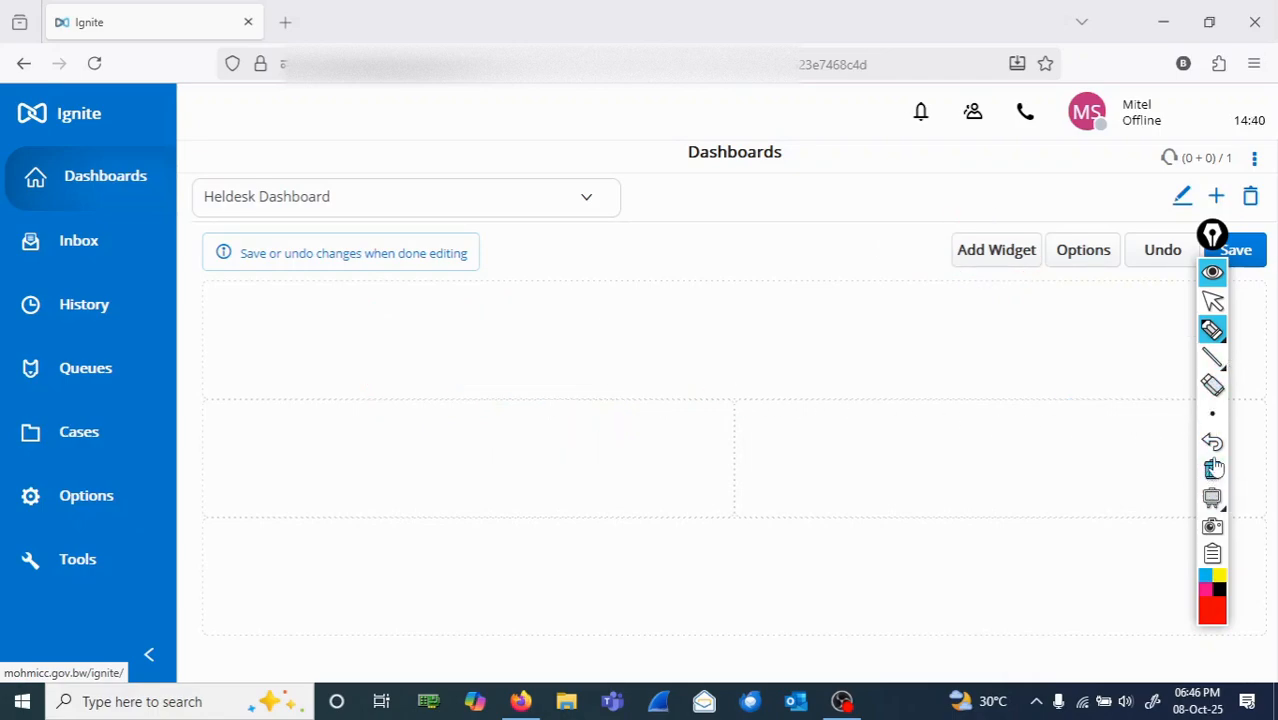
# Step: Add an Agent State widget and a Queue Now widget to the Heldesk Dashboard
pyautogui.click(1212, 301)
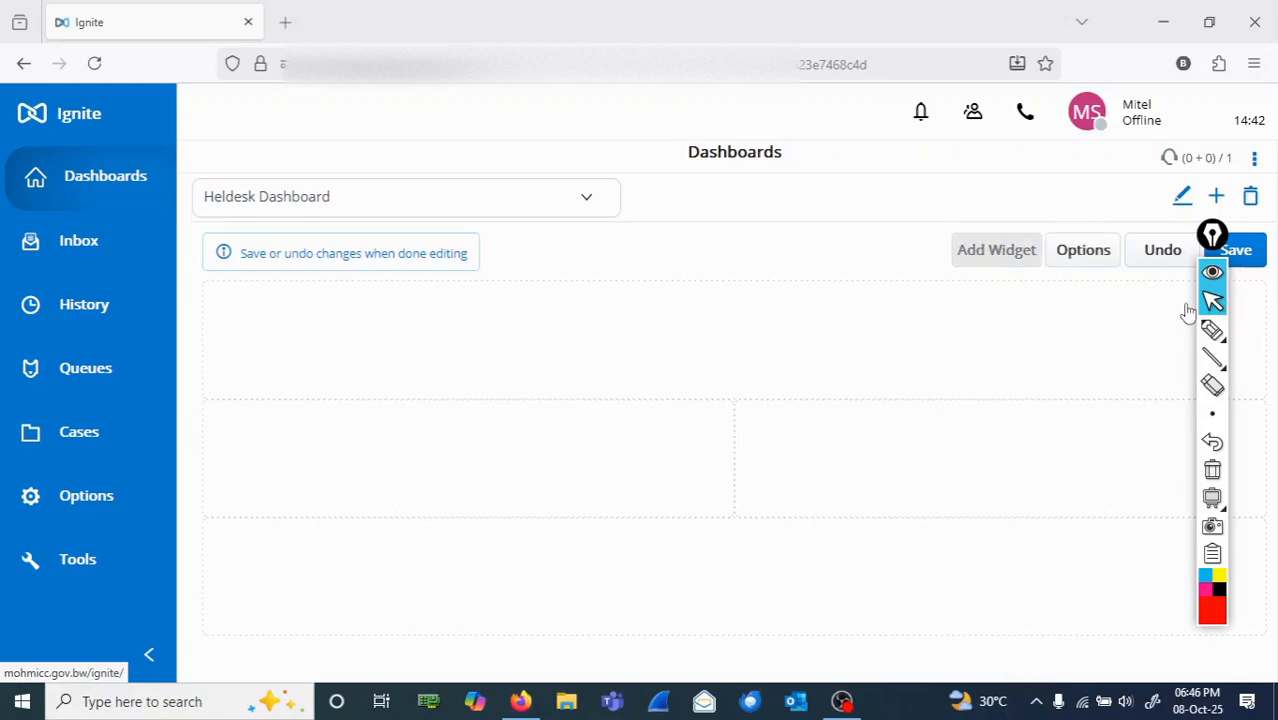
pyautogui.click(996, 250)
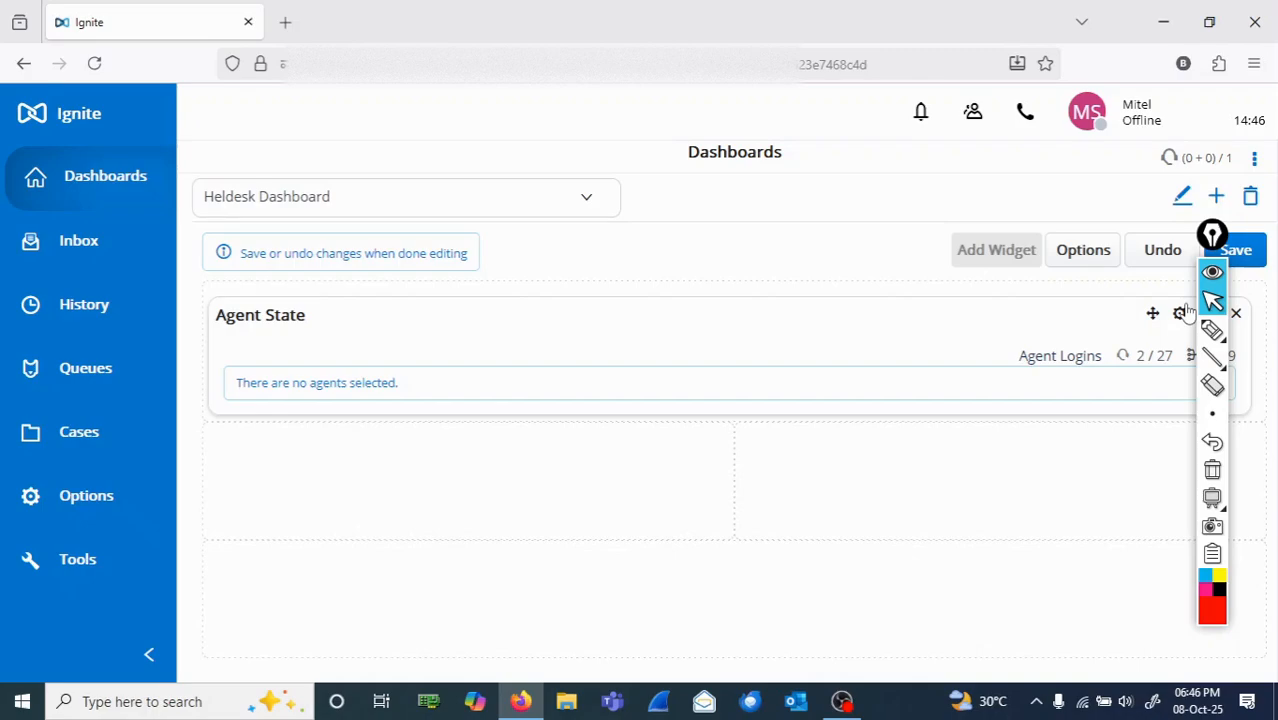
pyautogui.click(1182, 313)
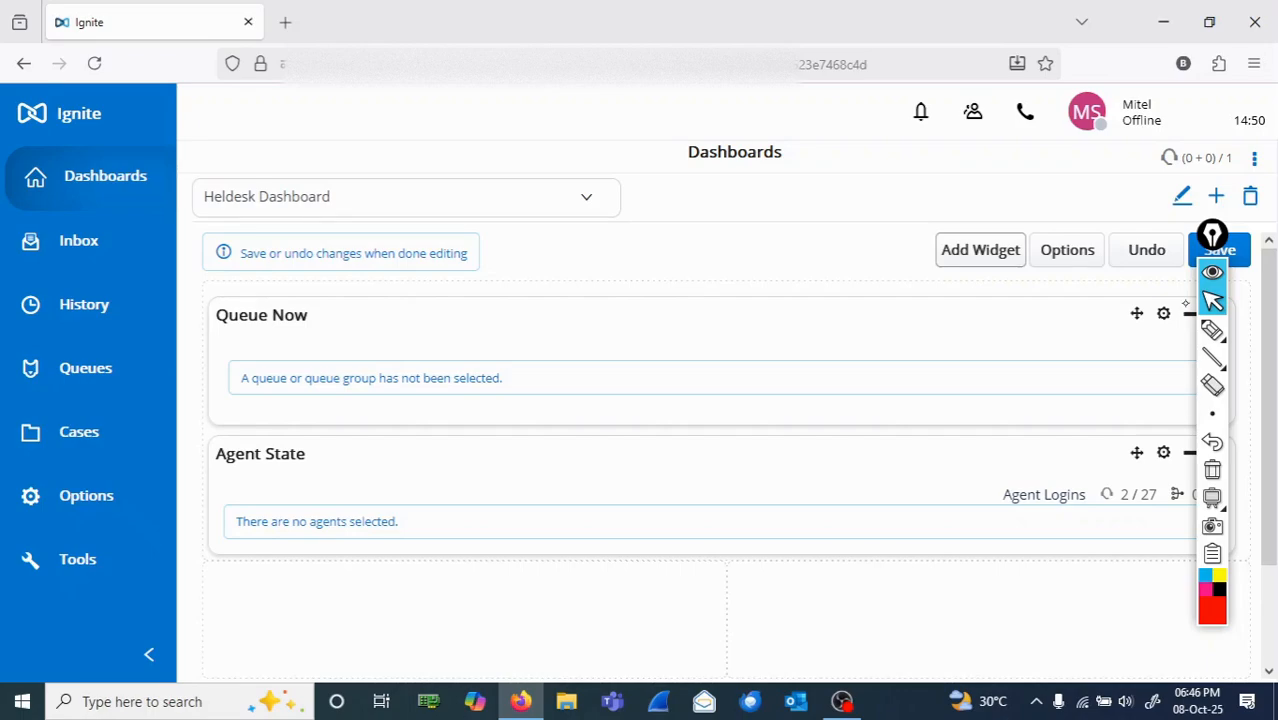
pyautogui.moveTo(1217, 336)
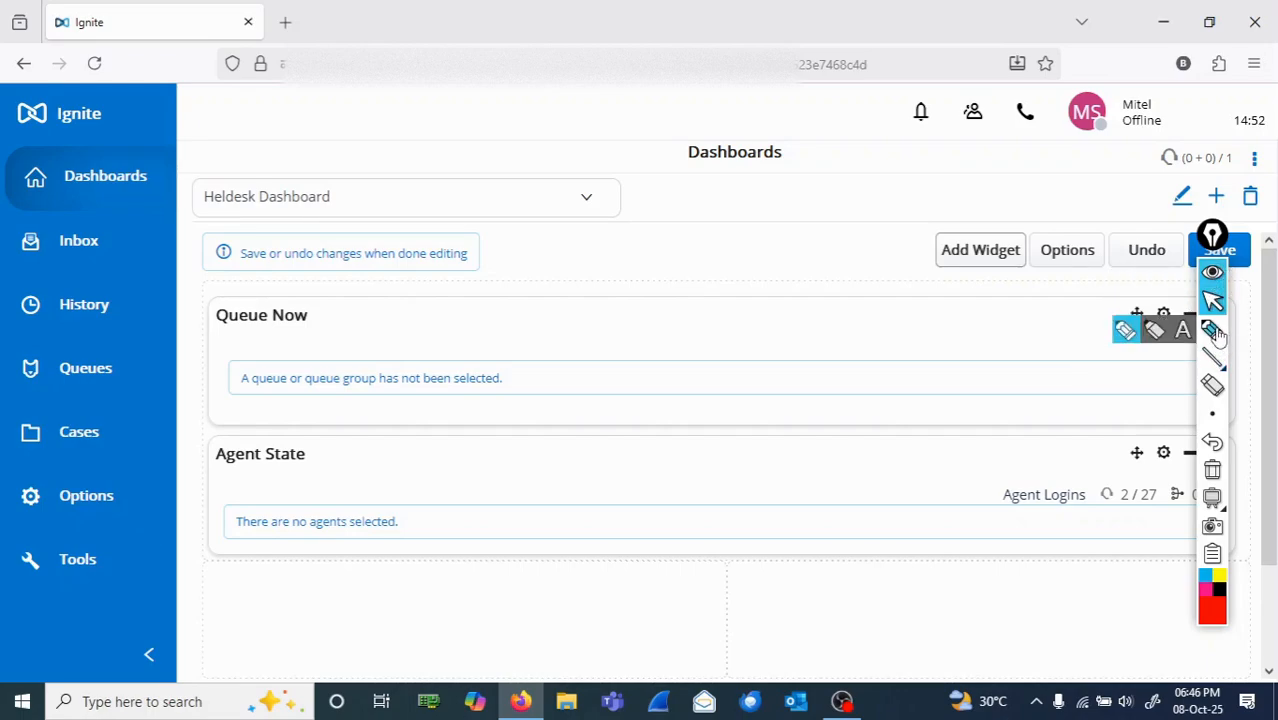
# Step: Circle the settings icons of Queue Now and Agent State in red ink, number them 1 and 2, and clear all ink
pyautogui.click(1212, 330)
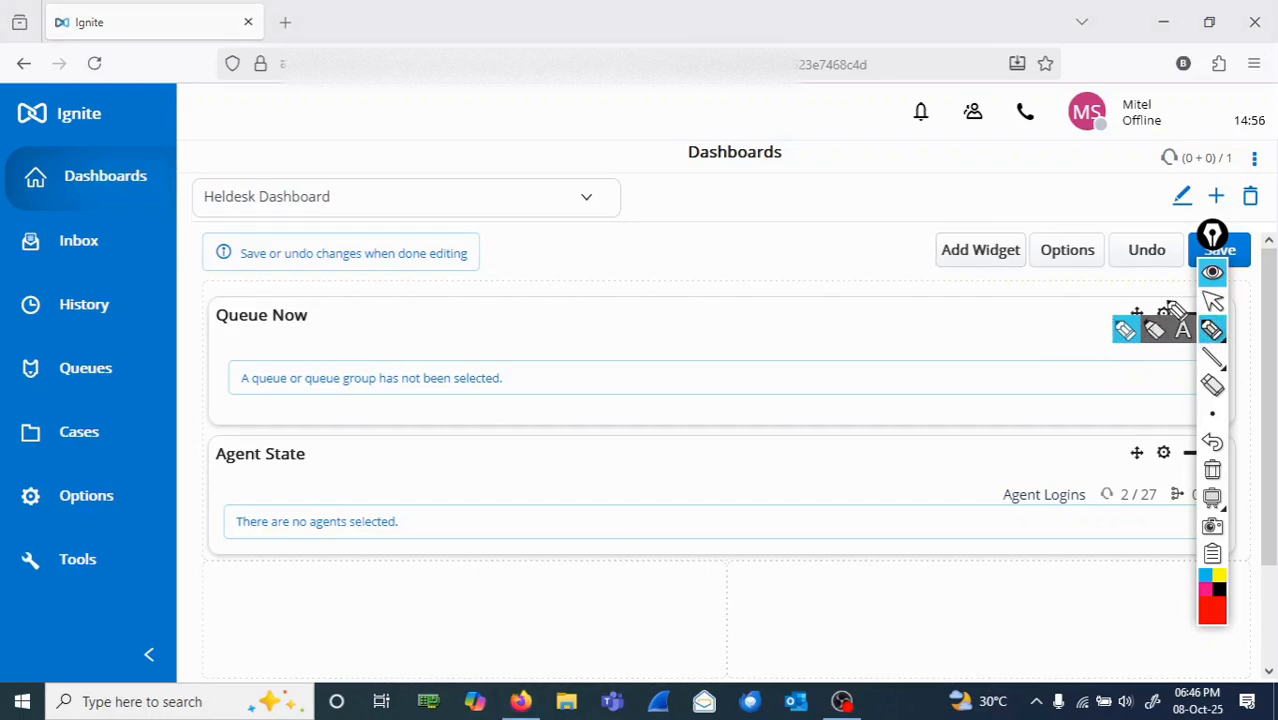
pyautogui.moveTo(1163, 300)
pyautogui.mouseDown()
pyautogui.moveTo(1145, 292)
pyautogui.moveTo(1162, 340)
pyautogui.moveTo(1160, 302)
pyautogui.moveTo(1184, 308)
pyautogui.moveTo(1158, 316)
pyautogui.mouseUp()
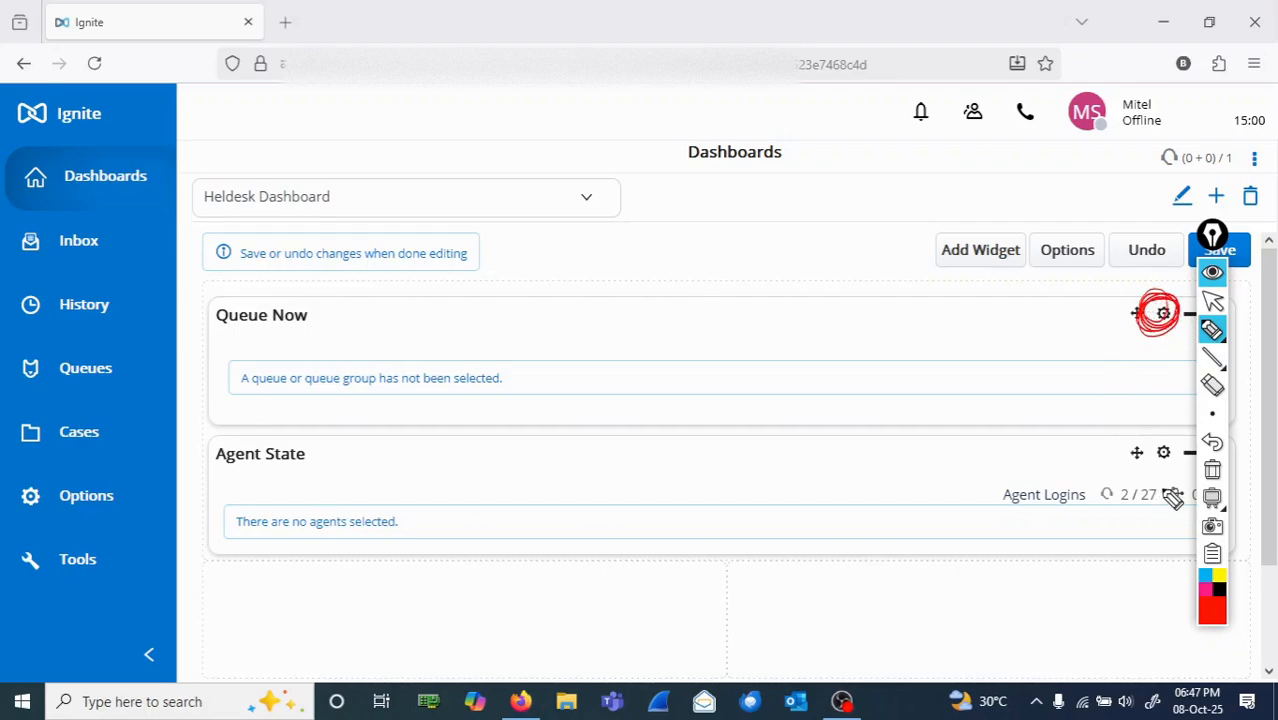
pyautogui.moveTo(1180, 458)
pyautogui.mouseDown()
pyautogui.moveTo(1150, 462)
pyautogui.moveTo(1155, 442)
pyautogui.moveTo(1165, 462)
pyautogui.mouseUp()
pyautogui.moveTo(1084, 311); pyautogui.dragTo(1080, 303)
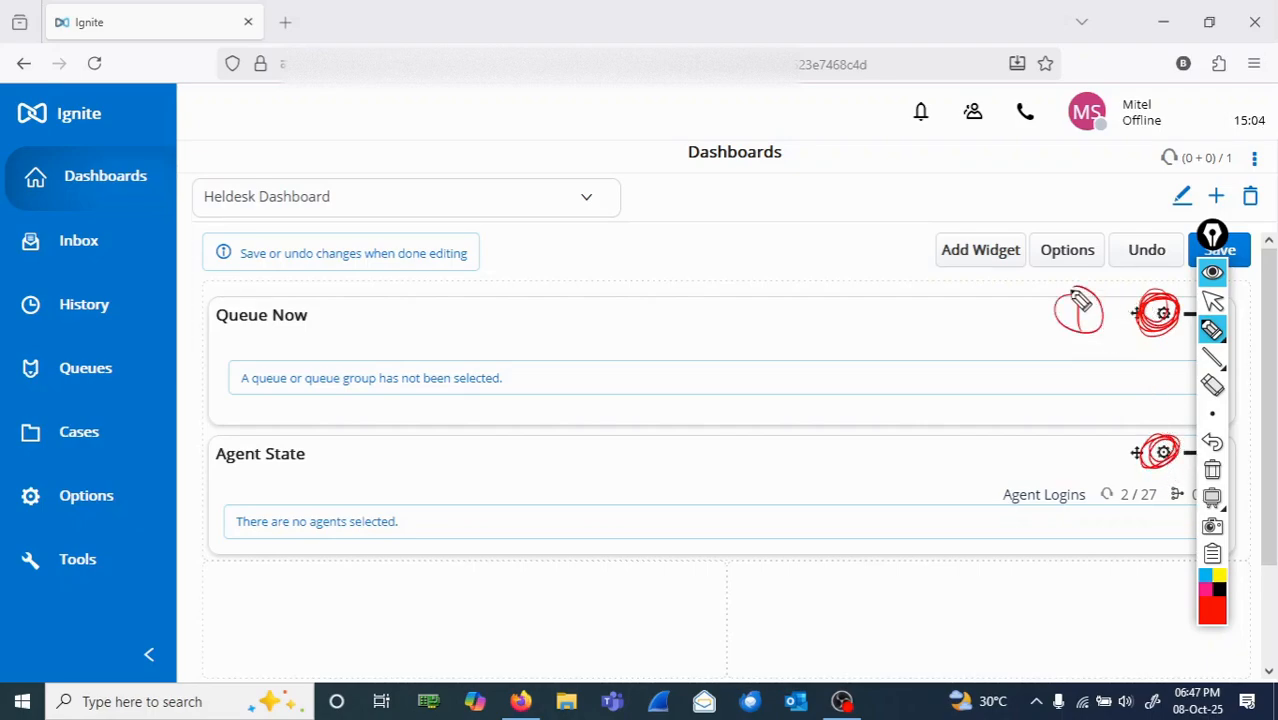
pyautogui.moveTo(1080, 468)
pyautogui.mouseDown()
pyautogui.moveTo(1112, 440)
pyautogui.moveTo(1098, 424)
pyautogui.mouseUp()
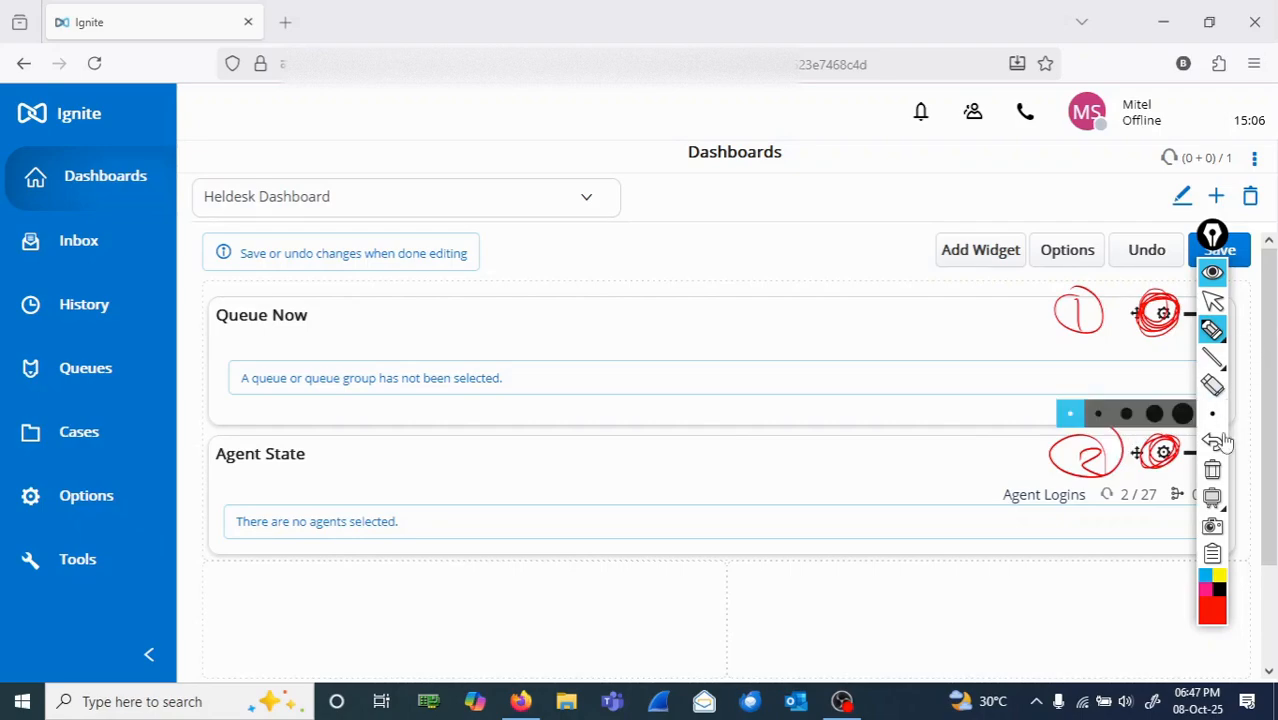
pyautogui.click(1213, 476)
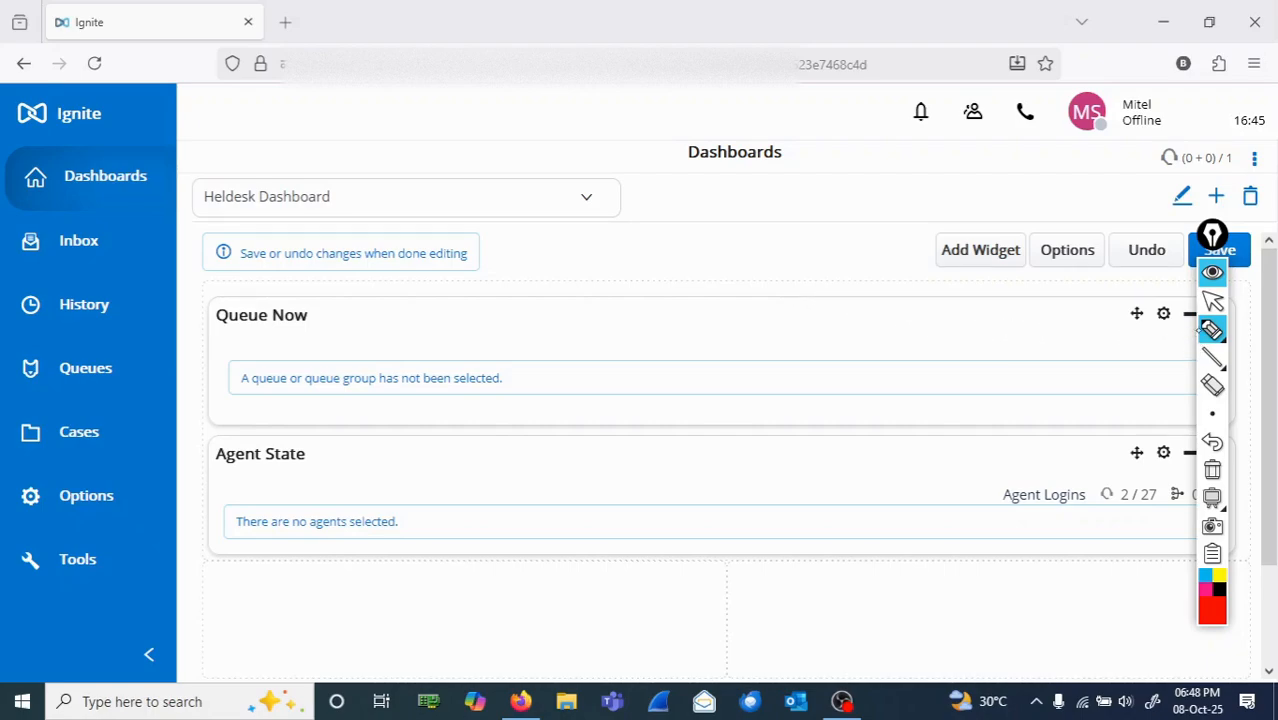
# Step: Open the Queue Now widget's settings and circle its title and the Queue type selector in red ink
pyautogui.click(1212, 302)
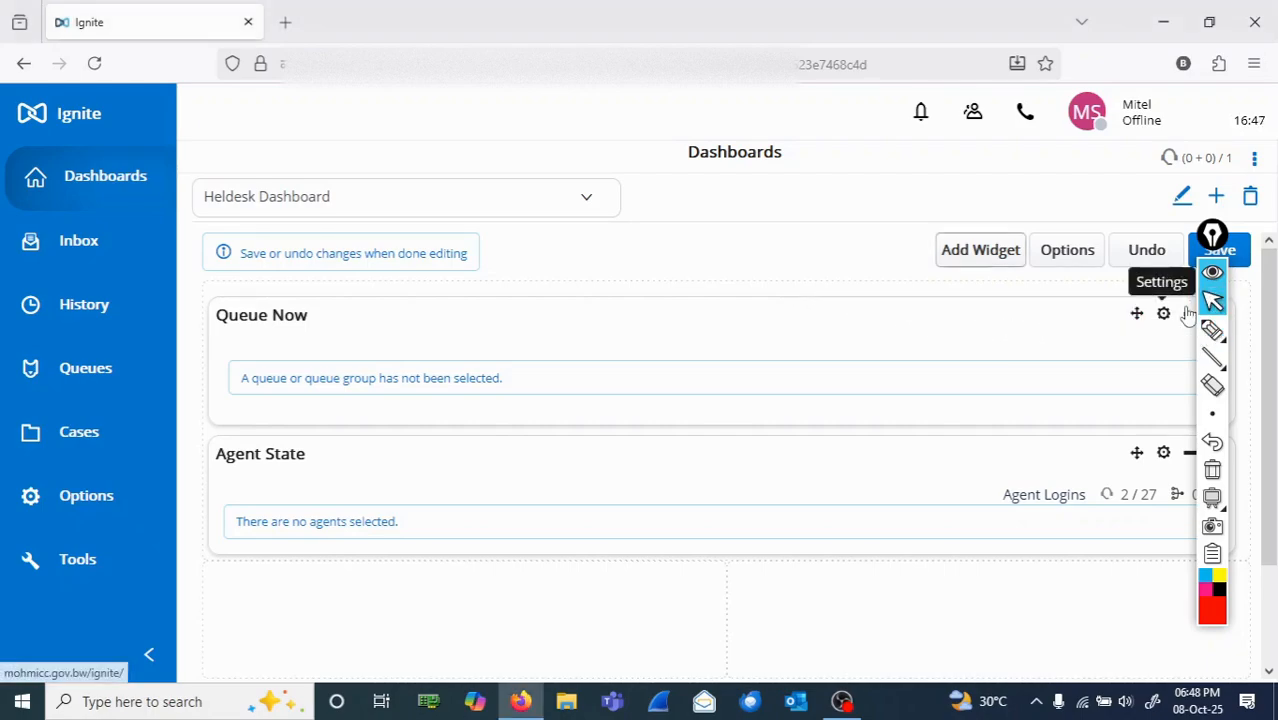
pyautogui.click(1183, 313)
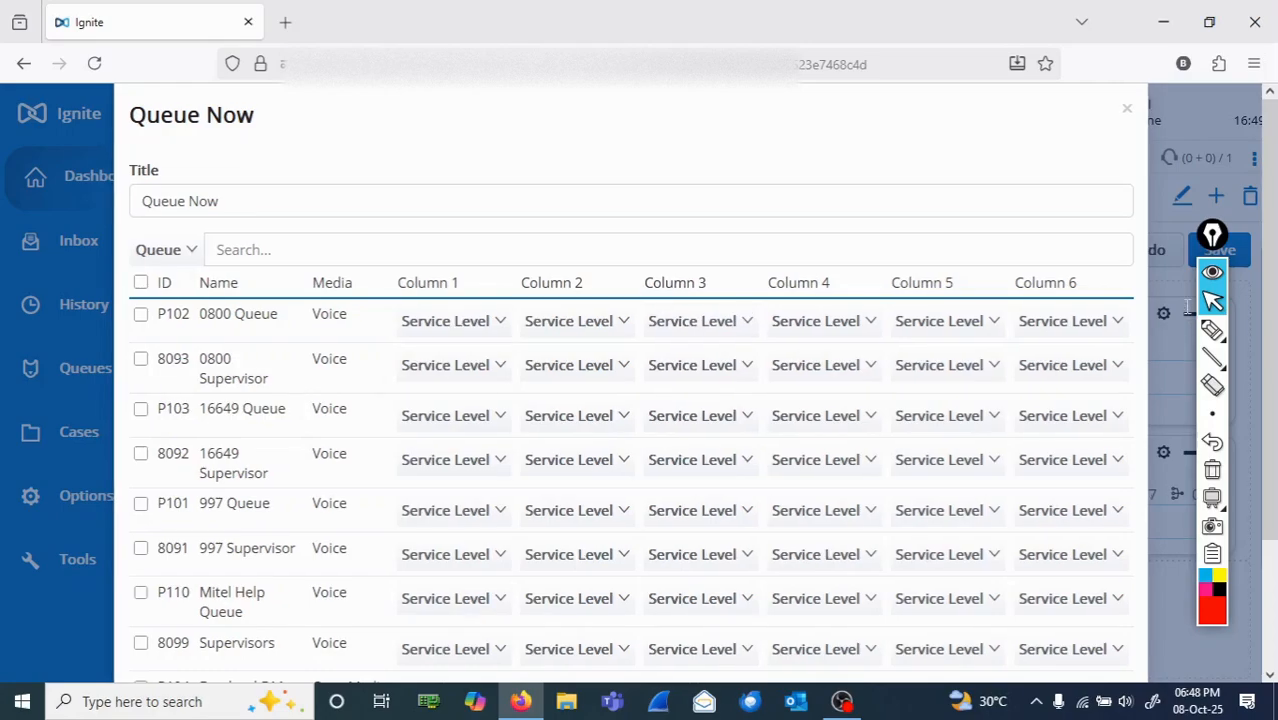
pyautogui.click(1212, 330)
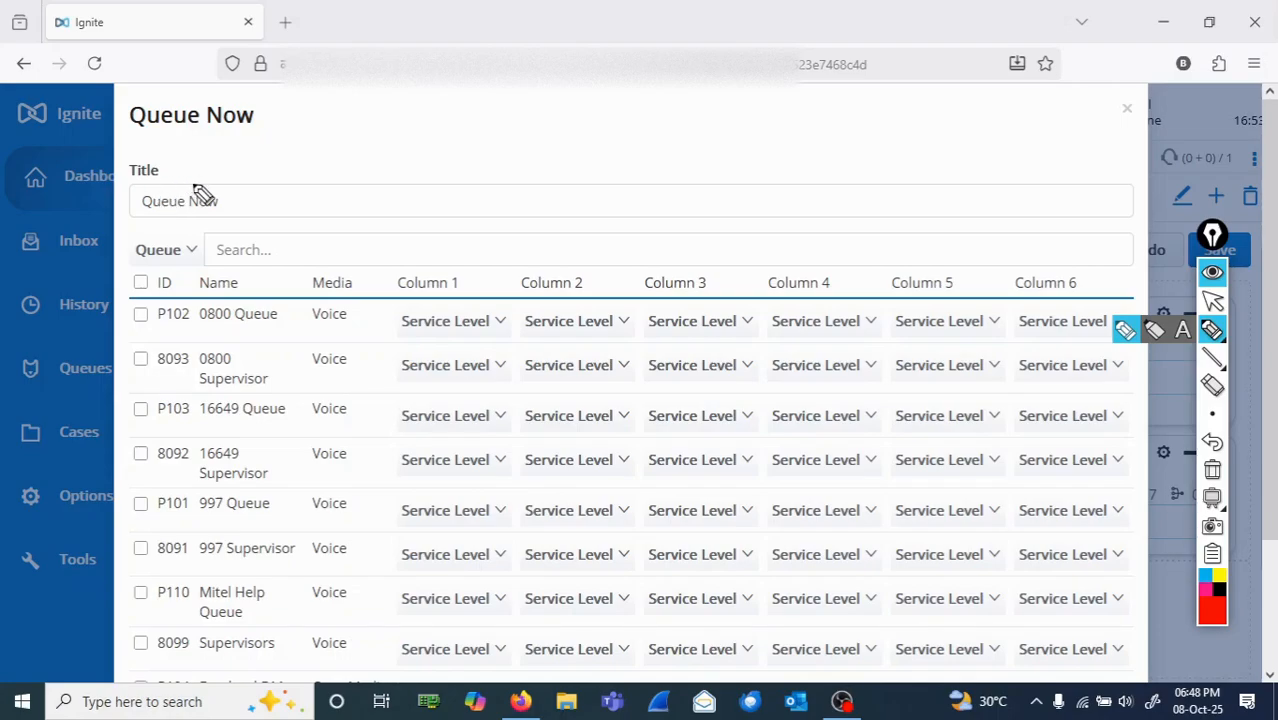
pyautogui.moveTo(222, 188)
pyautogui.mouseDown()
pyautogui.moveTo(160, 171)
pyautogui.moveTo(214, 222)
pyautogui.moveTo(205, 165)
pyautogui.mouseUp()
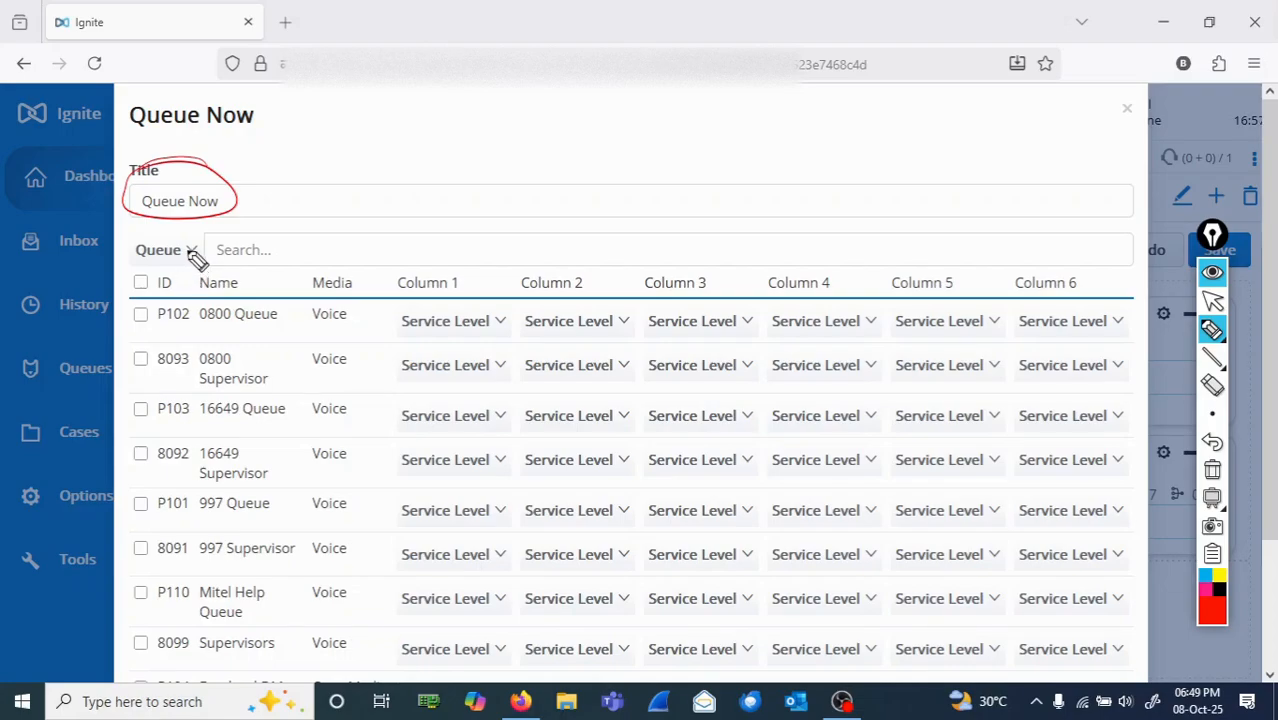
pyautogui.moveTo(133, 255)
pyautogui.mouseDown()
pyautogui.moveTo(205, 237)
pyautogui.moveTo(150, 268)
pyautogui.mouseUp()
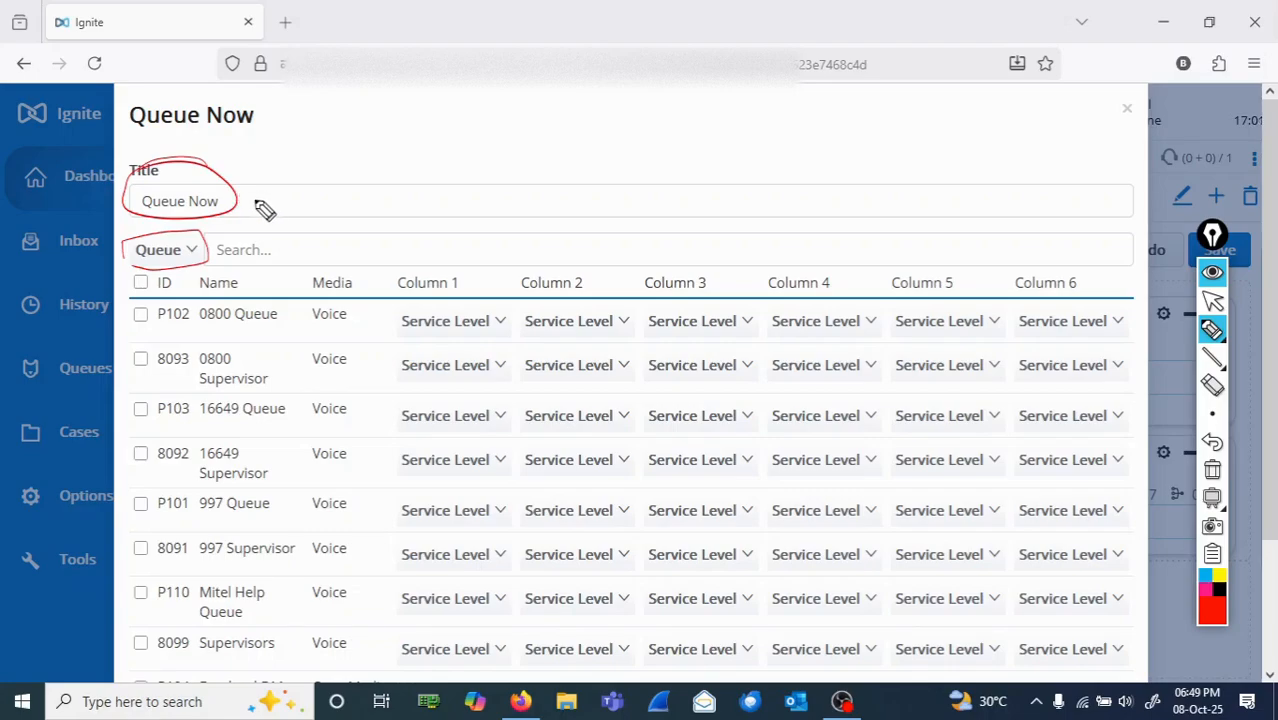
# Step: Handwrite "for which Queue" beside the title with an arrow to the Queue selector, circle the selector's arrow, and clear all ink
pyautogui.moveTo(271, 194)
pyautogui.mouseDown()
pyautogui.moveTo(262, 205)
pyautogui.moveTo(420, 196)
pyautogui.moveTo(570, 212)
pyautogui.mouseUp()
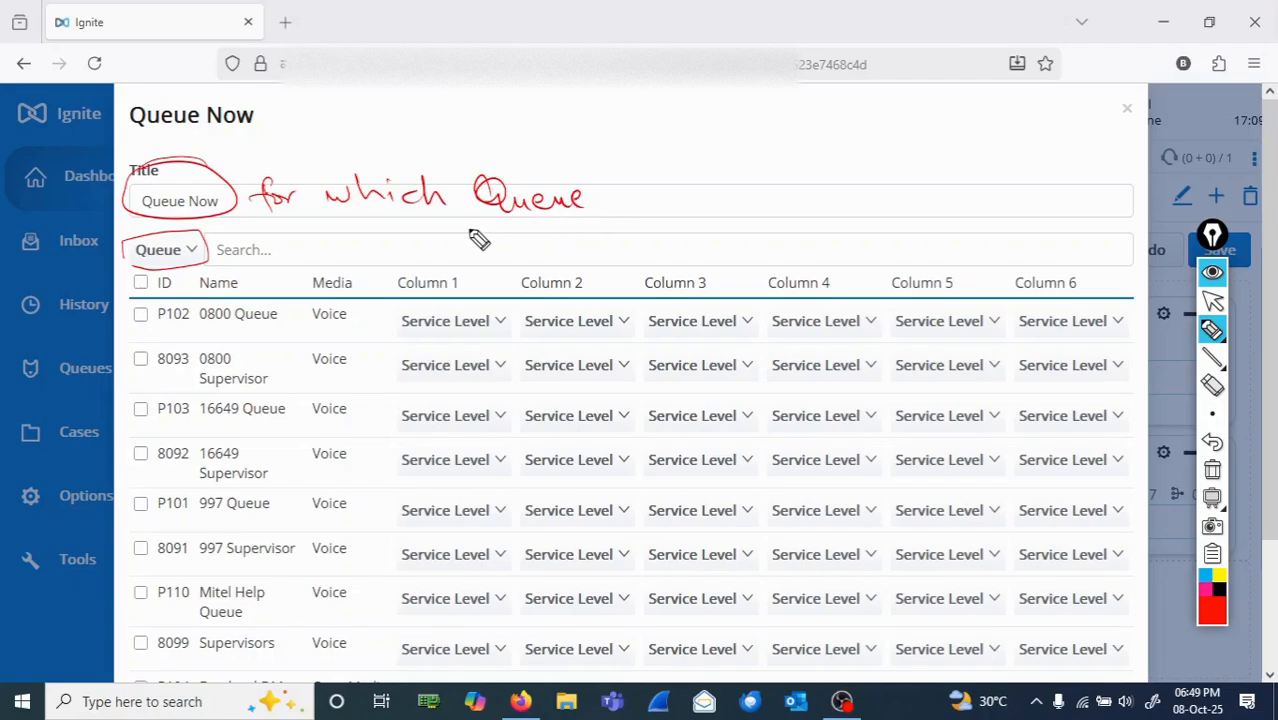
pyautogui.moveTo(467, 227)
pyautogui.mouseDown()
pyautogui.moveTo(242, 255)
pyautogui.moveTo(258, 262)
pyautogui.mouseUp()
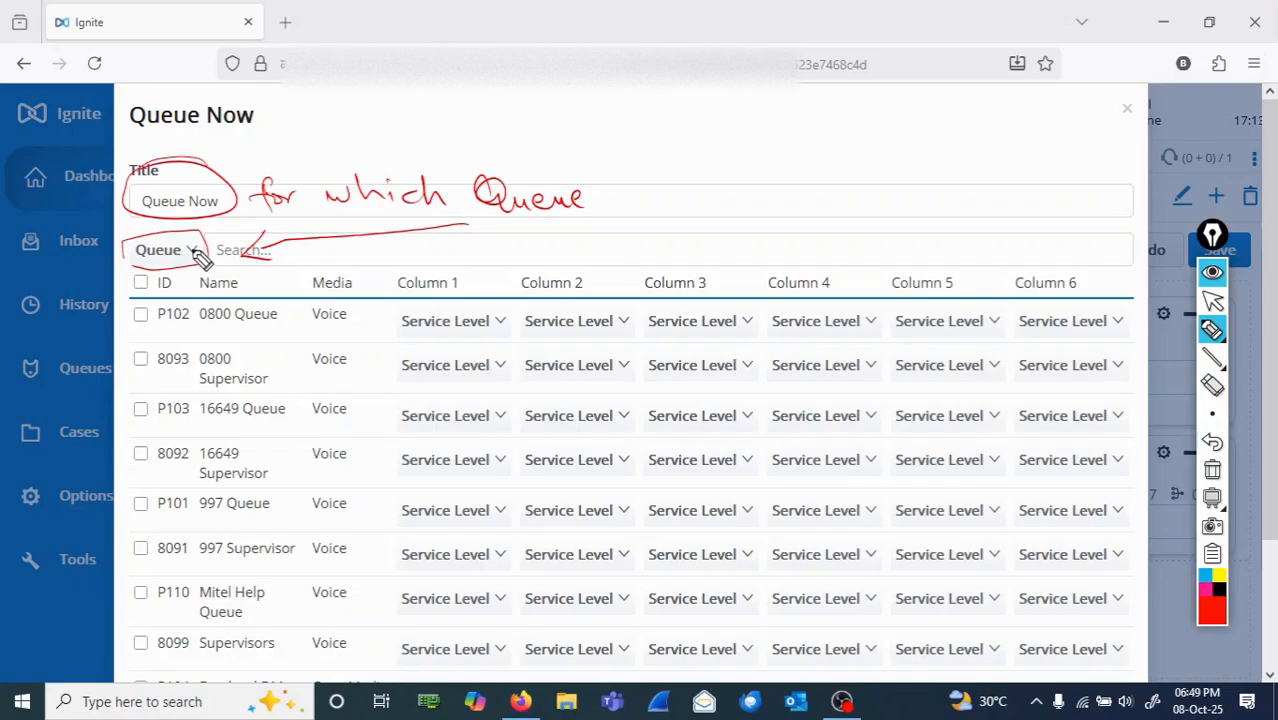
pyautogui.moveTo(193, 255); pyautogui.dragTo(200, 262)
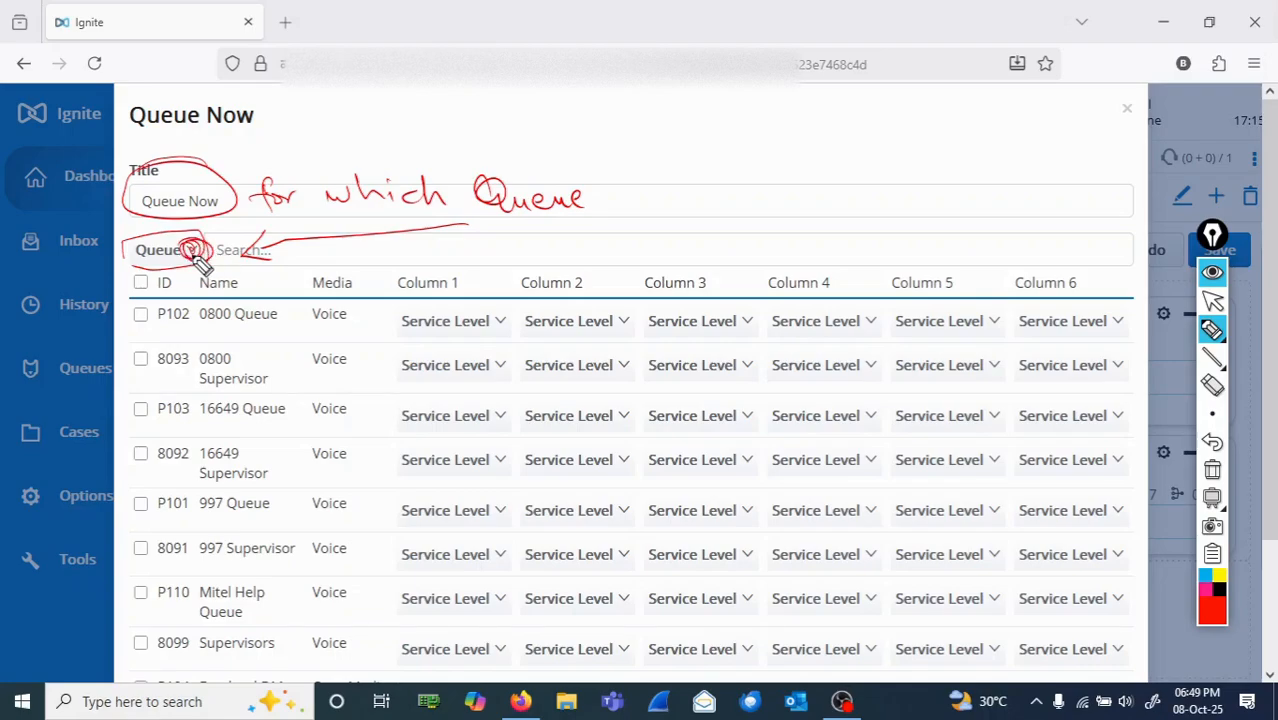
pyautogui.click(1212, 469)
pyautogui.click(1213, 303)
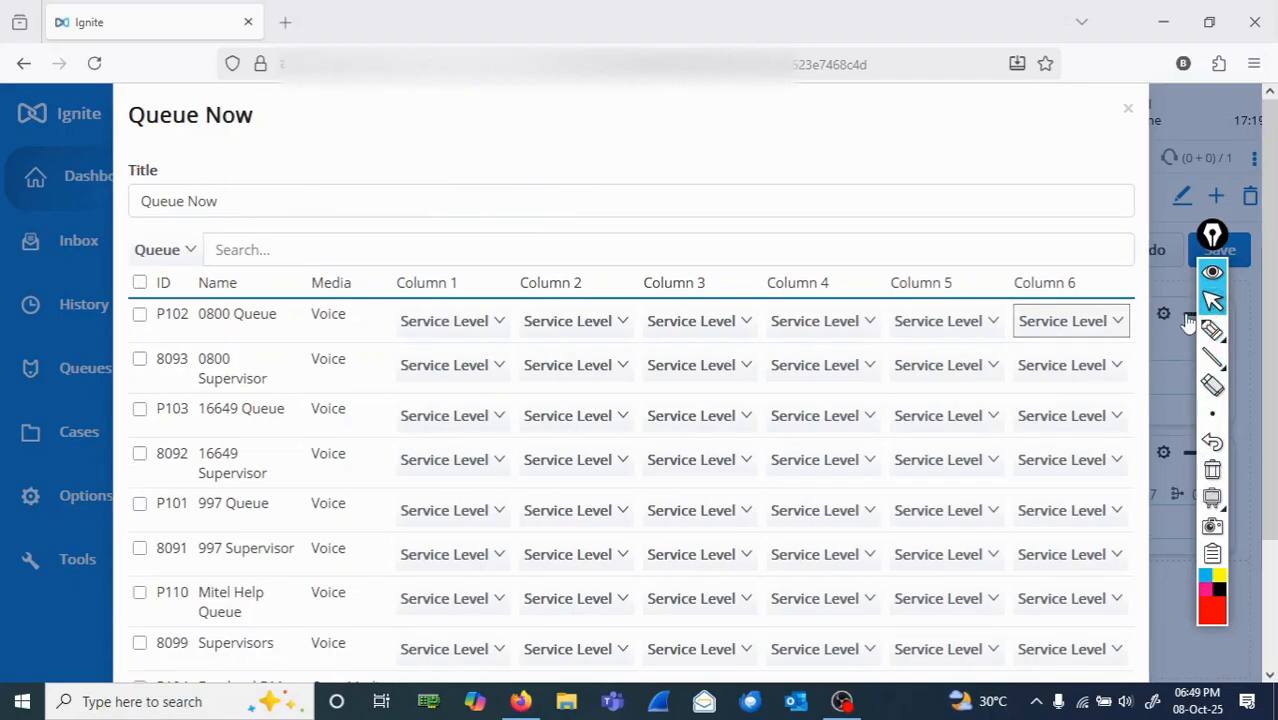
# Step: List the widget's sources by Queue, circle P110 Mitel Help Queue in red ink and select that queue
pyautogui.click(167, 250)
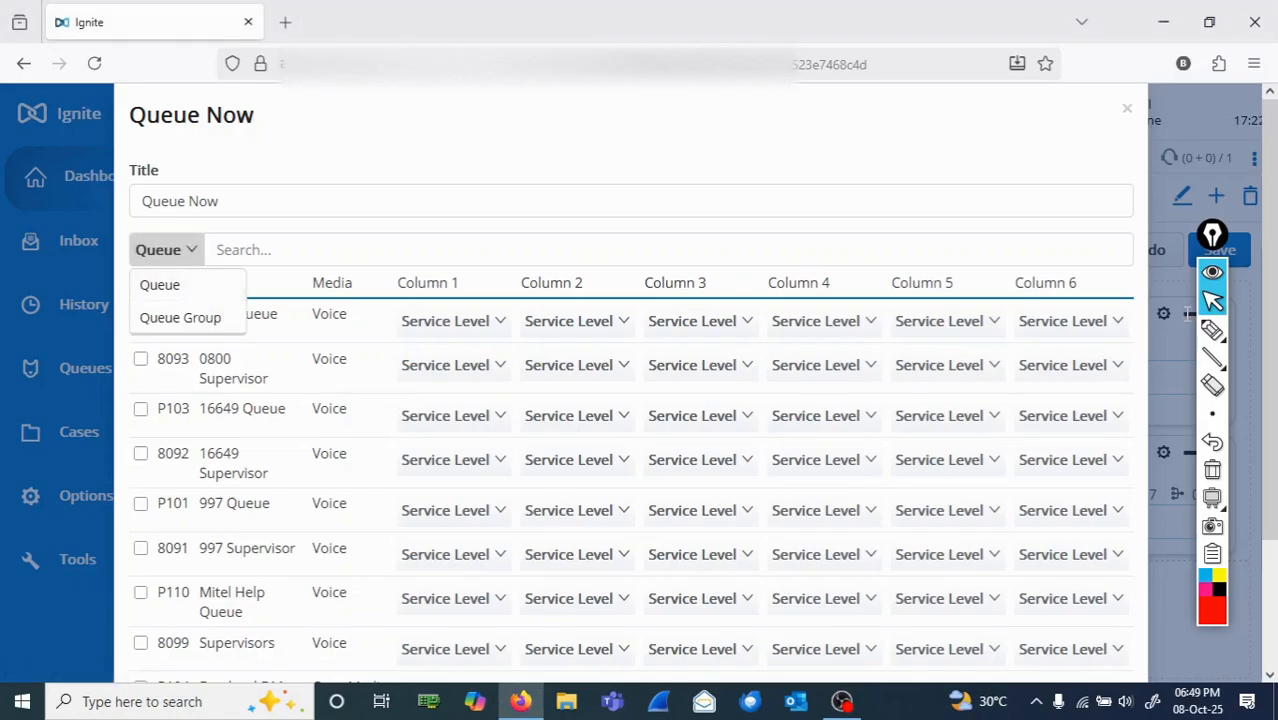
pyautogui.click(160, 285)
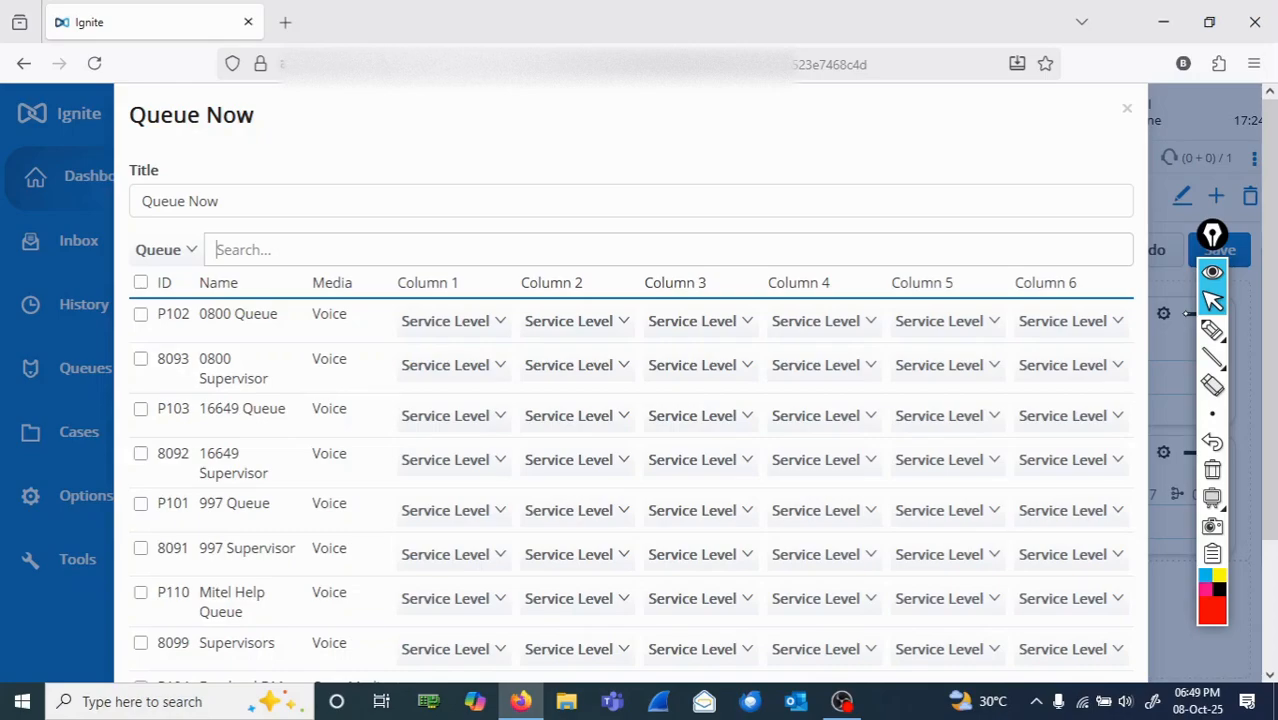
pyautogui.click(1212, 330)
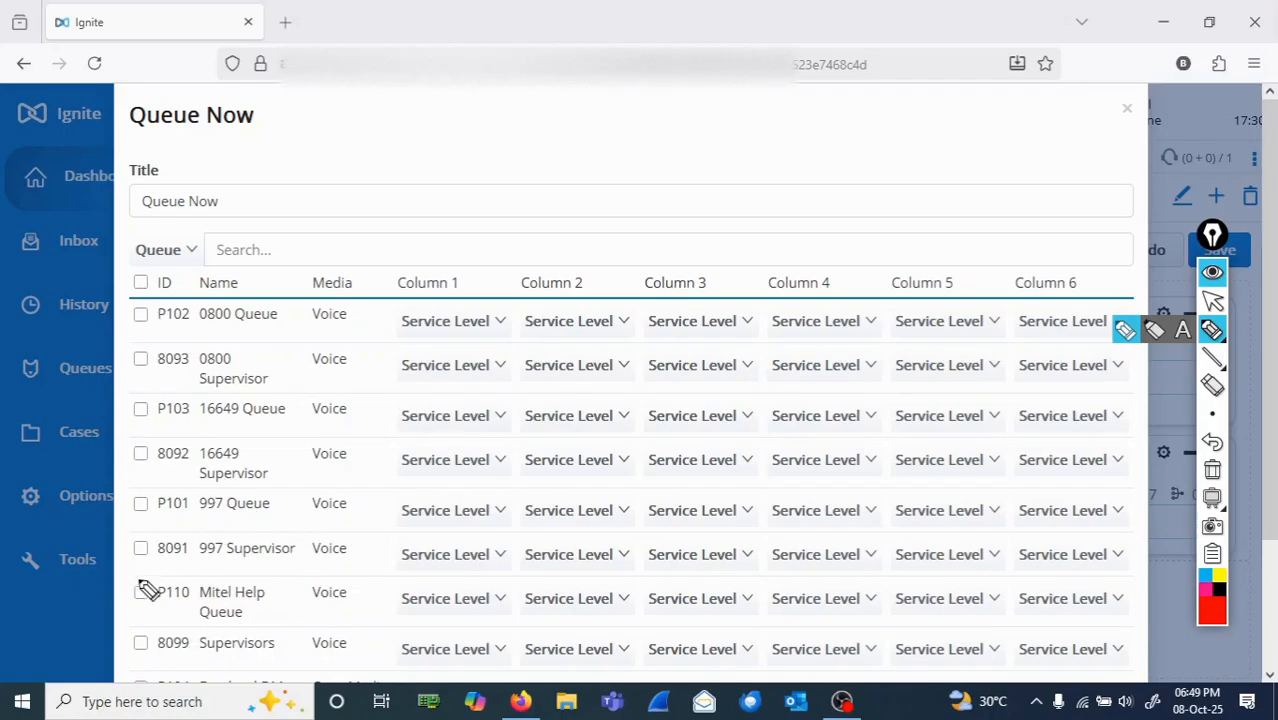
pyautogui.moveTo(290, 606)
pyautogui.mouseDown()
pyautogui.moveTo(210, 572)
pyautogui.moveTo(136, 579)
pyautogui.moveTo(188, 632)
pyautogui.moveTo(287, 608)
pyautogui.mouseUp()
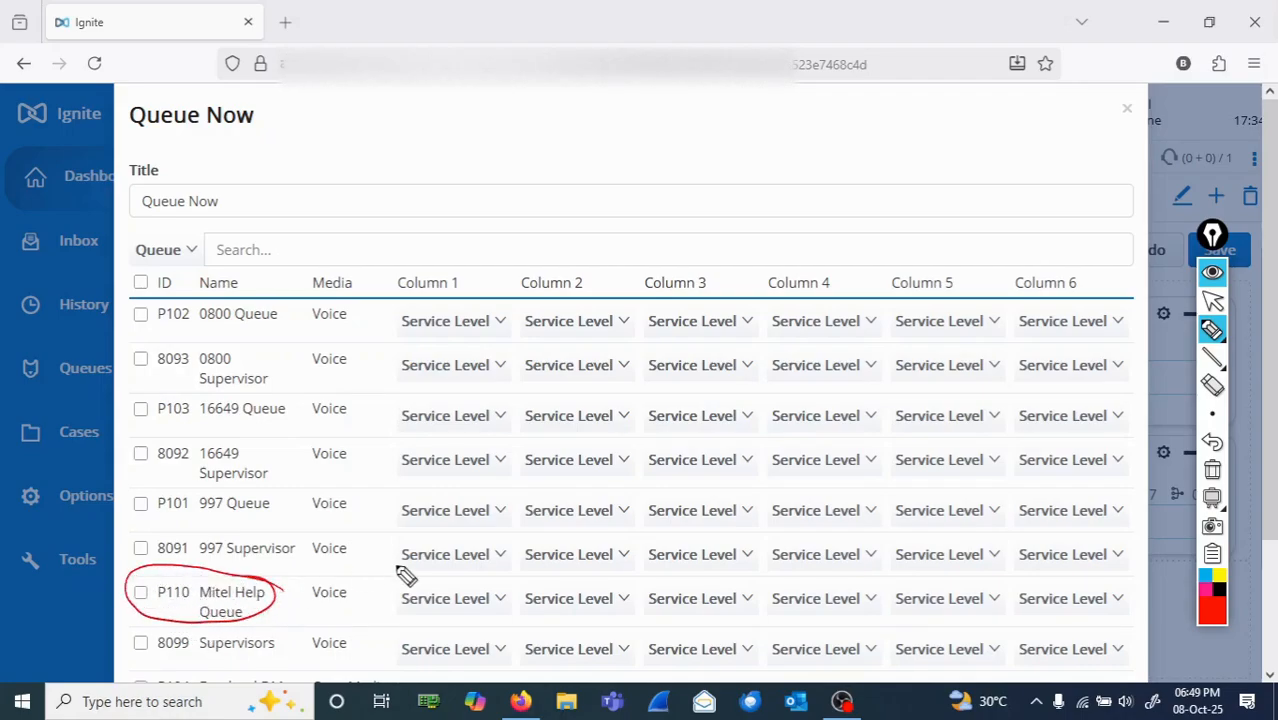
pyautogui.moveTo(1214, 333)
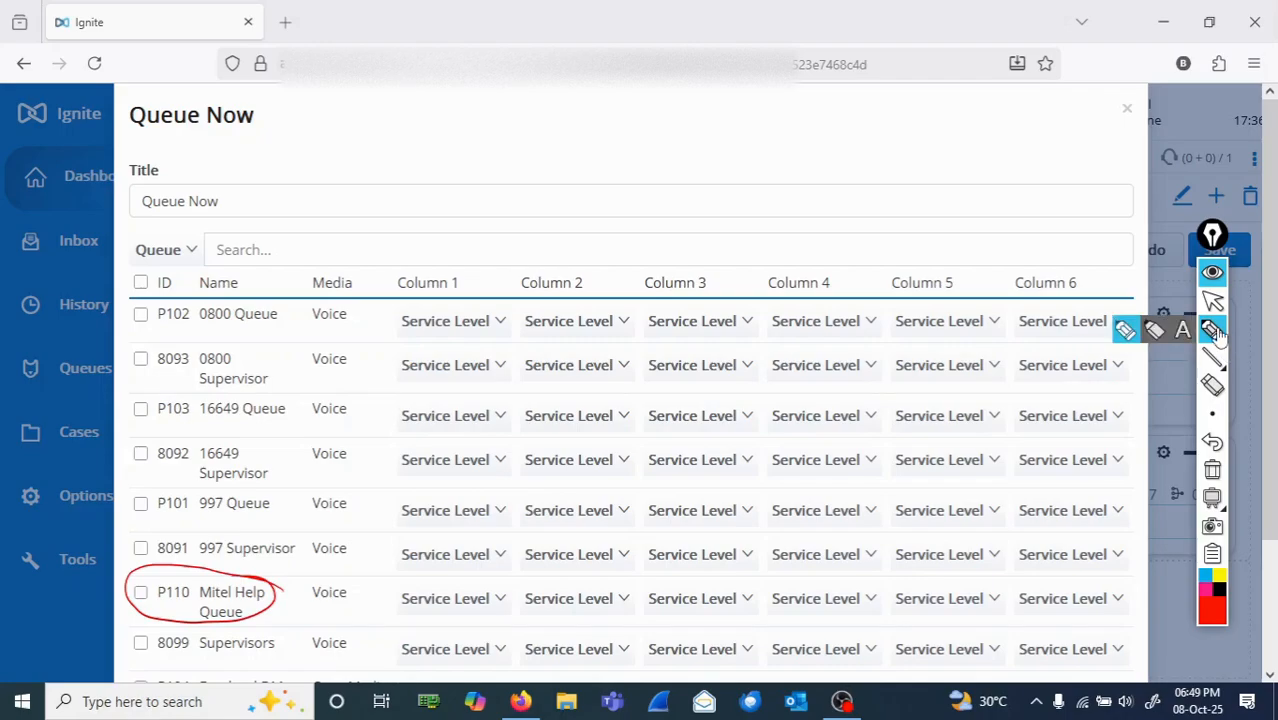
pyautogui.click(1215, 305)
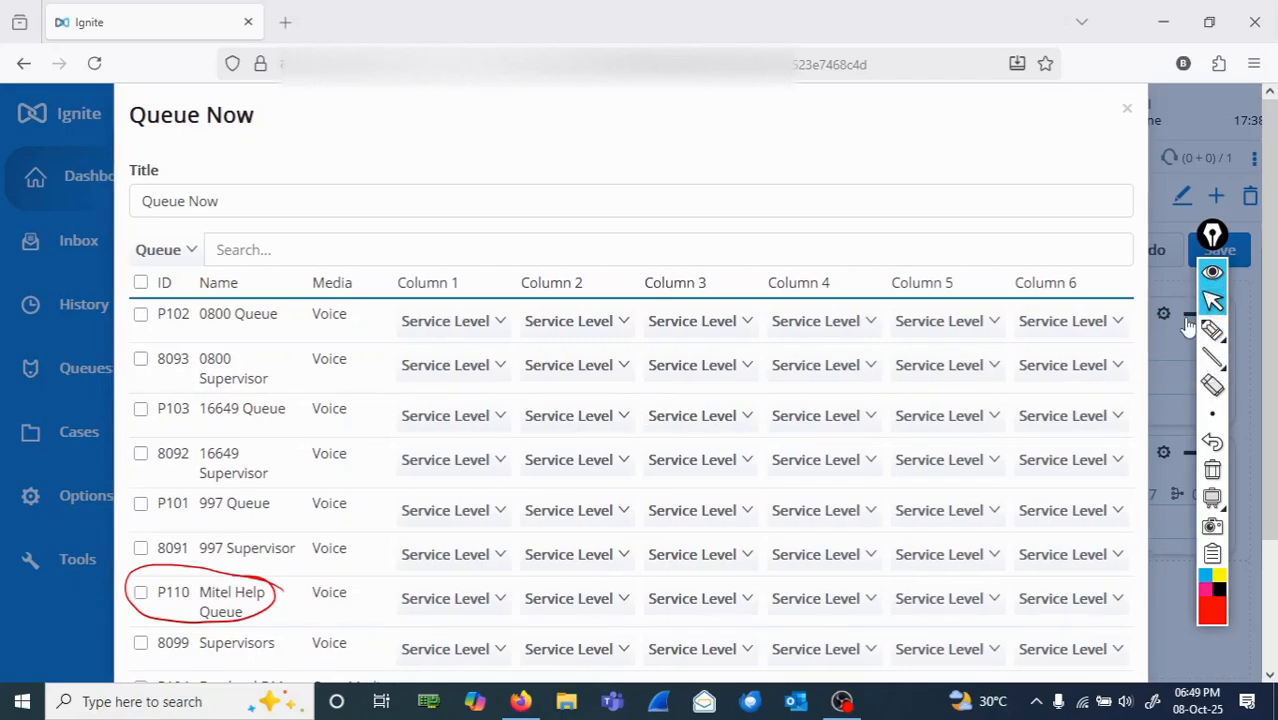
pyautogui.click(1186, 317)
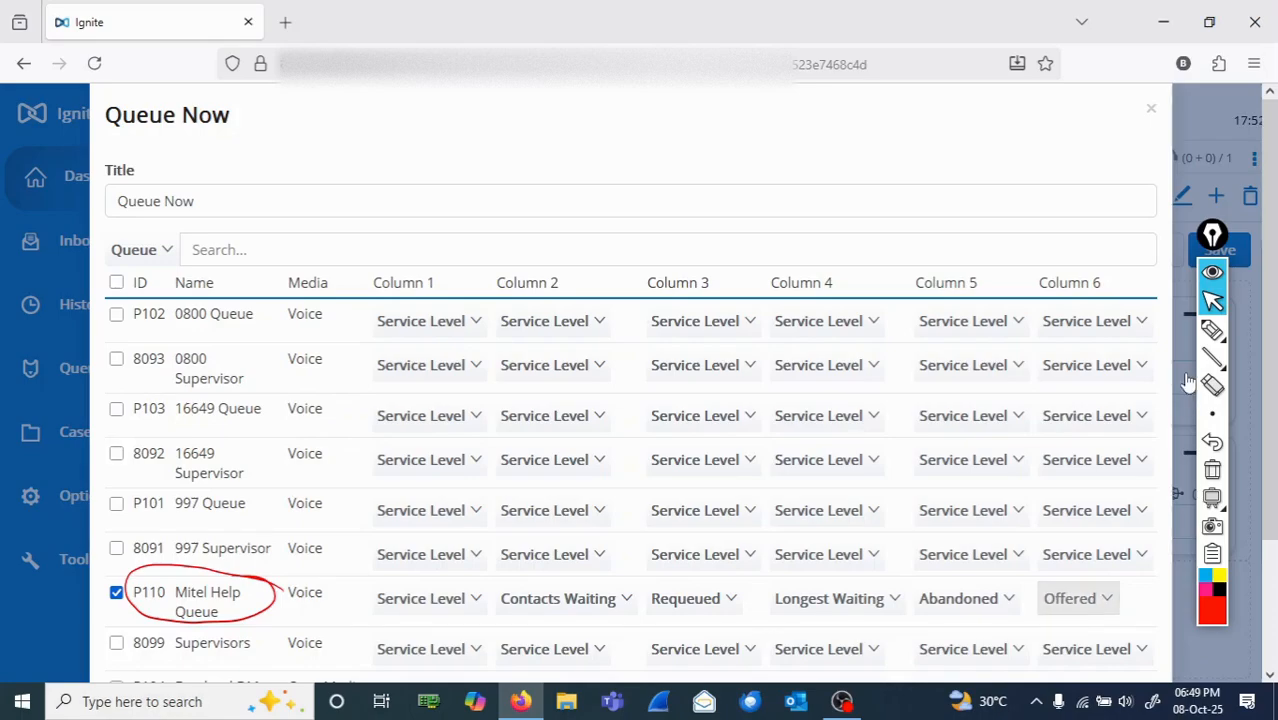
# Step: Set Column 6 of the Mitel Help Queue to Service Level and clear the red ink
pyautogui.press('Return')
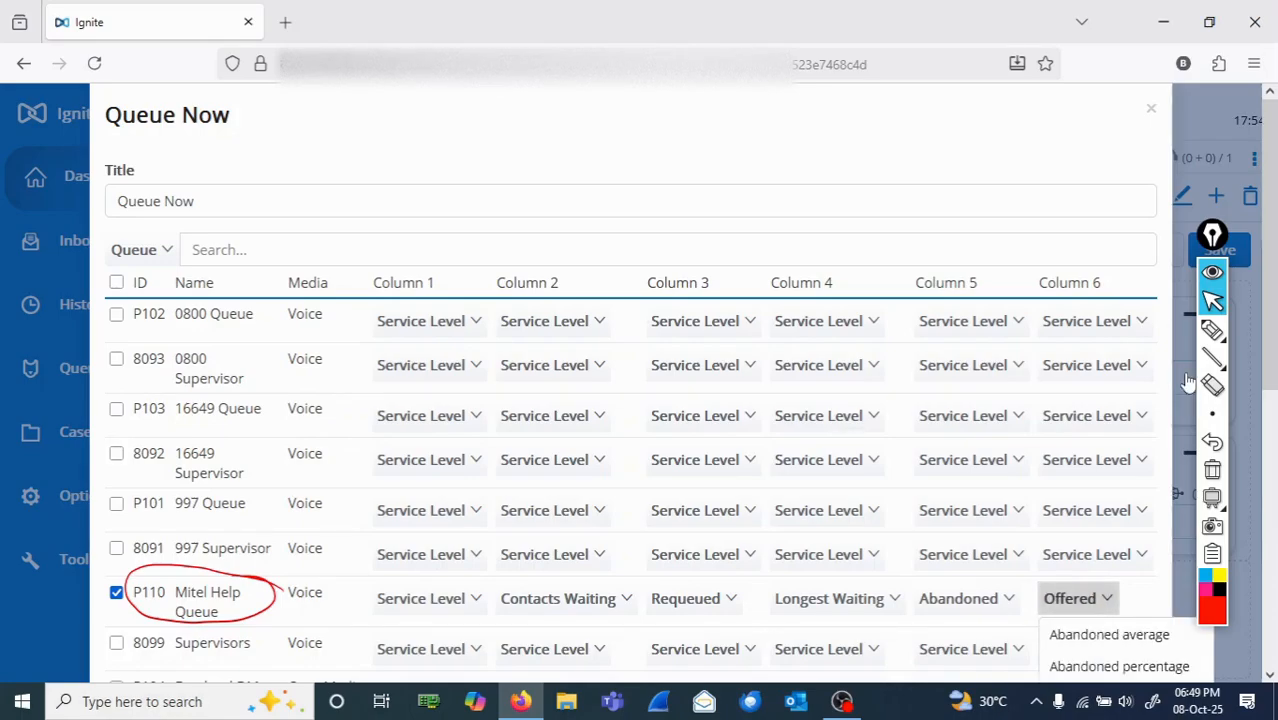
pyautogui.press('Down')
pyautogui.press('Down')
pyautogui.press('Down')
pyautogui.press('Down')
pyautogui.press('Down')
pyautogui.press('Down')
pyautogui.press('Down')
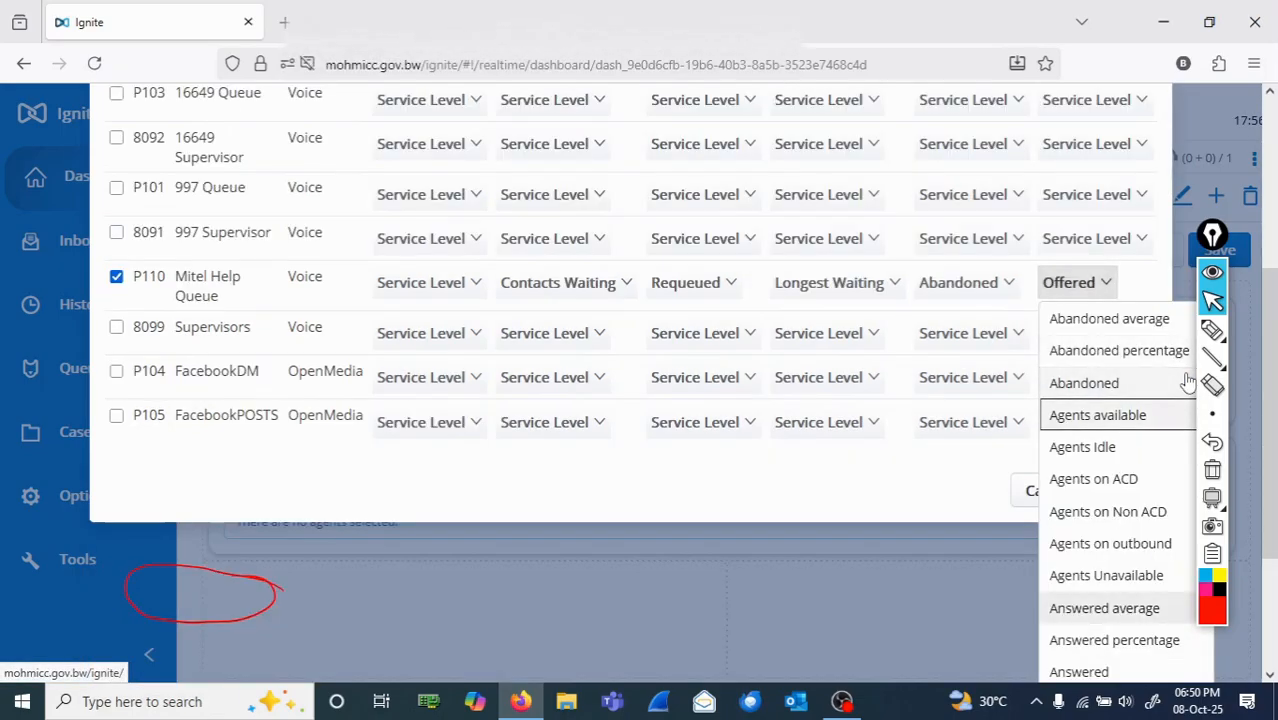
pyautogui.press('Down')
pyautogui.press('Down')
pyautogui.press('Down')
pyautogui.press('Down')
pyautogui.press('Down')
pyautogui.press('Down')
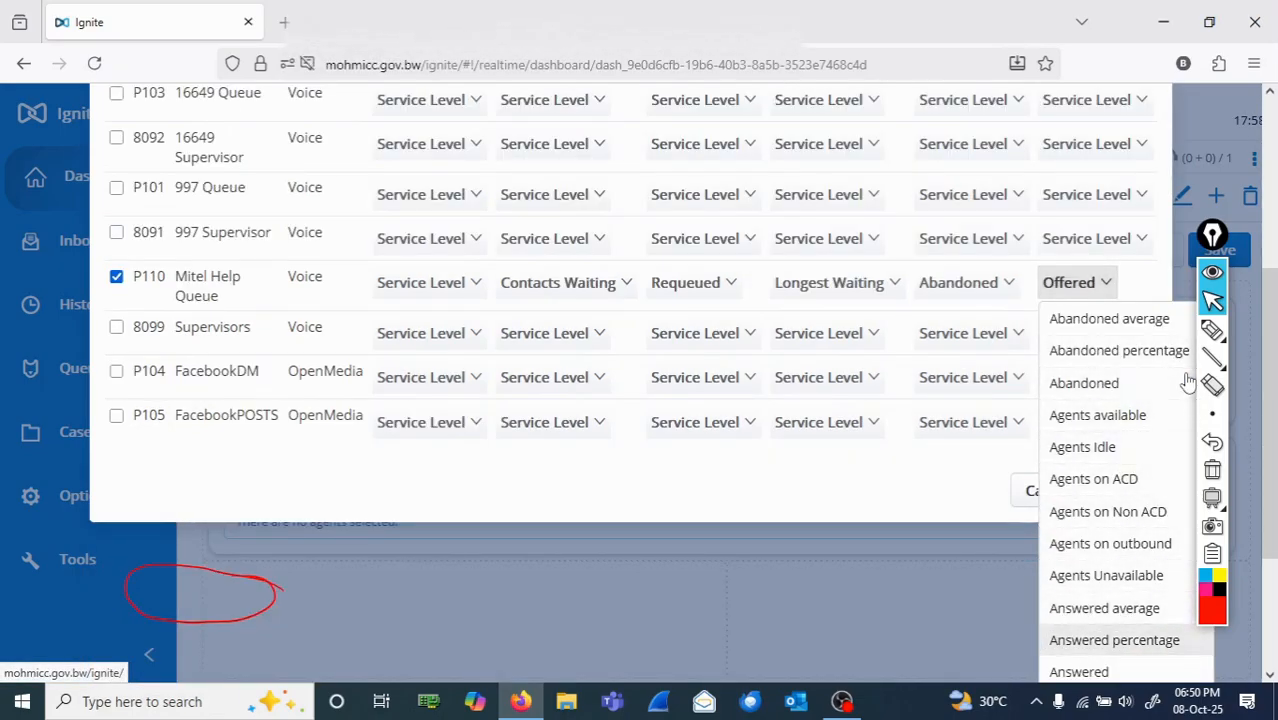
pyautogui.press('Down')
pyautogui.press('Down')
pyautogui.press('Down')
pyautogui.press('Down')
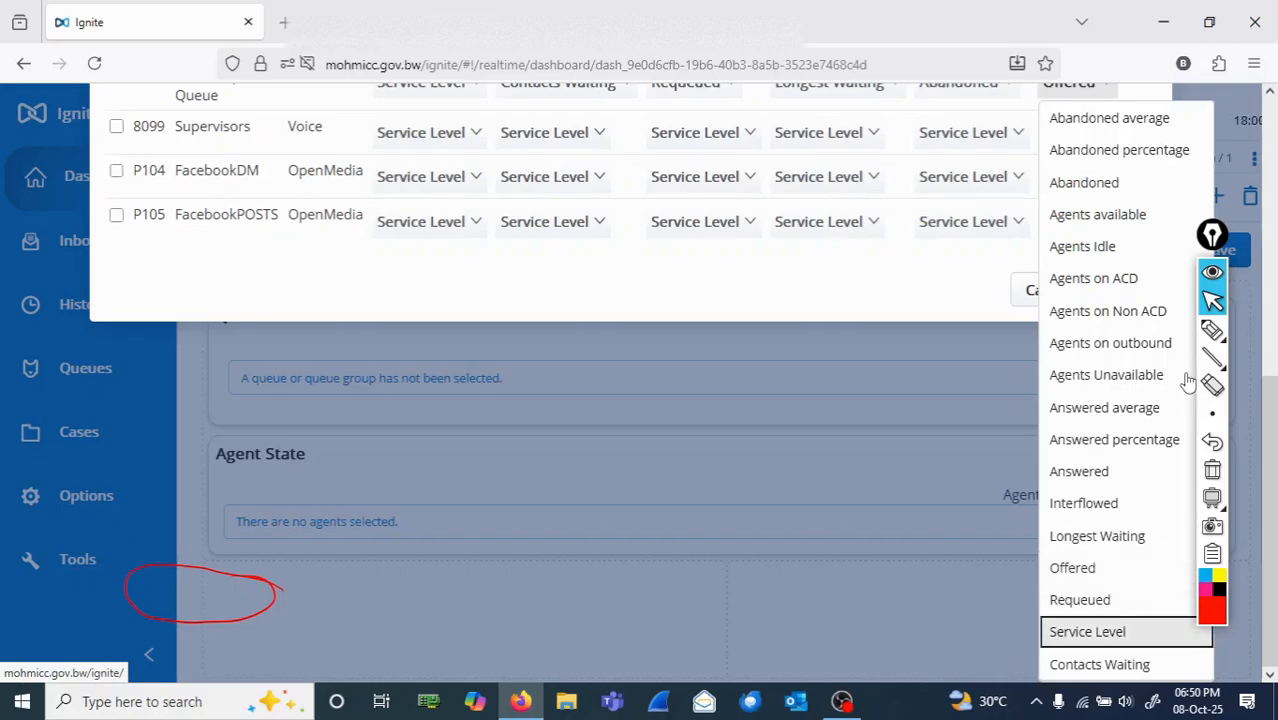
pyautogui.press('Return')
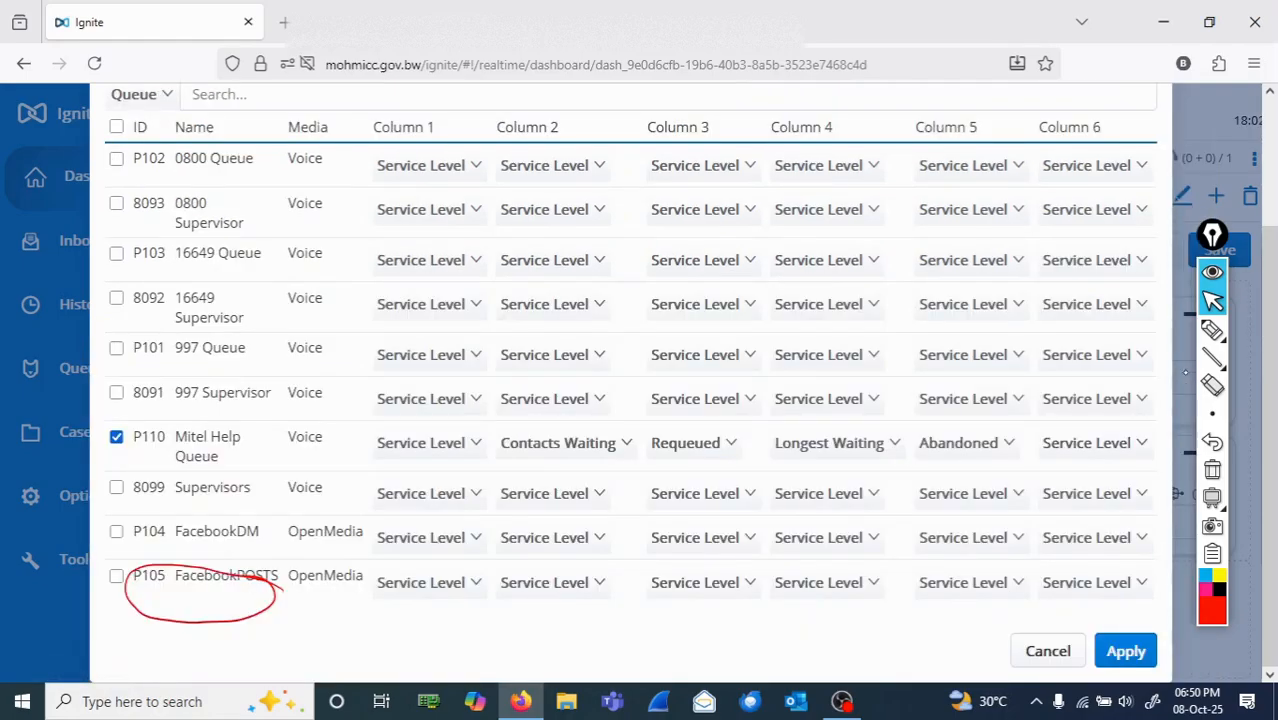
pyautogui.click(1212, 472)
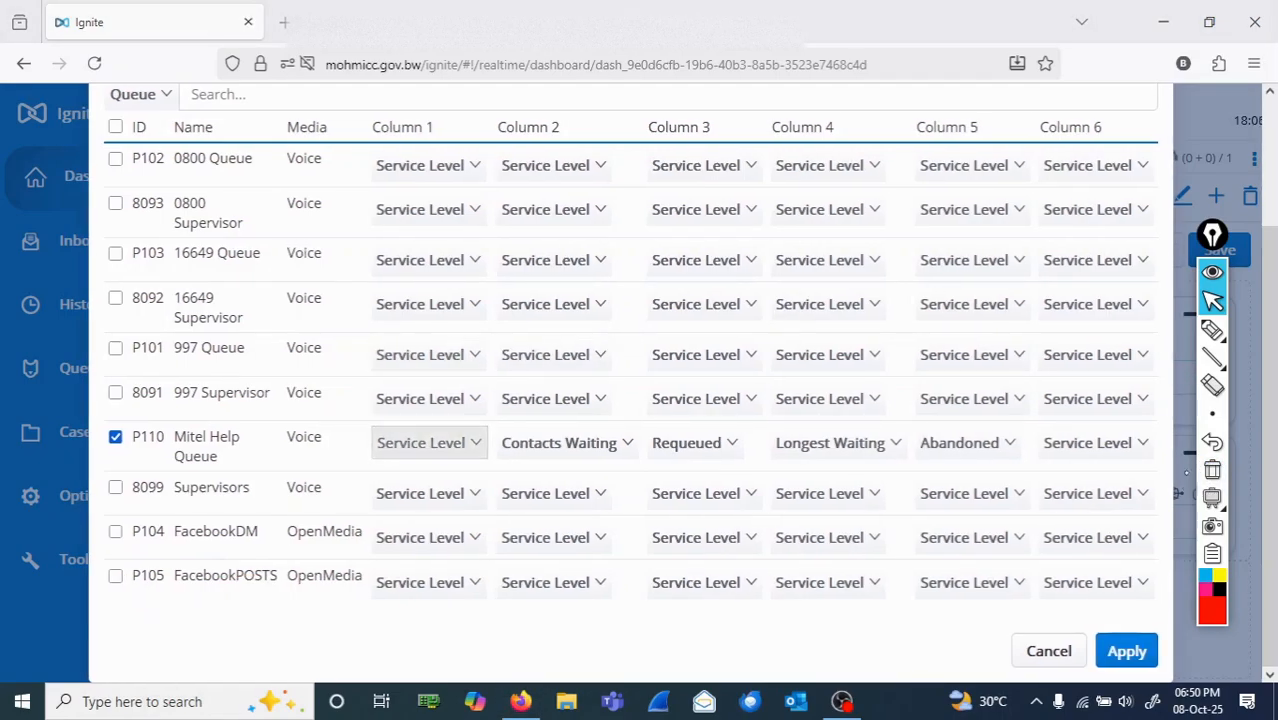
# Step: Set Column 1 of the Mitel Help Queue to Offered
pyautogui.click(428, 443)
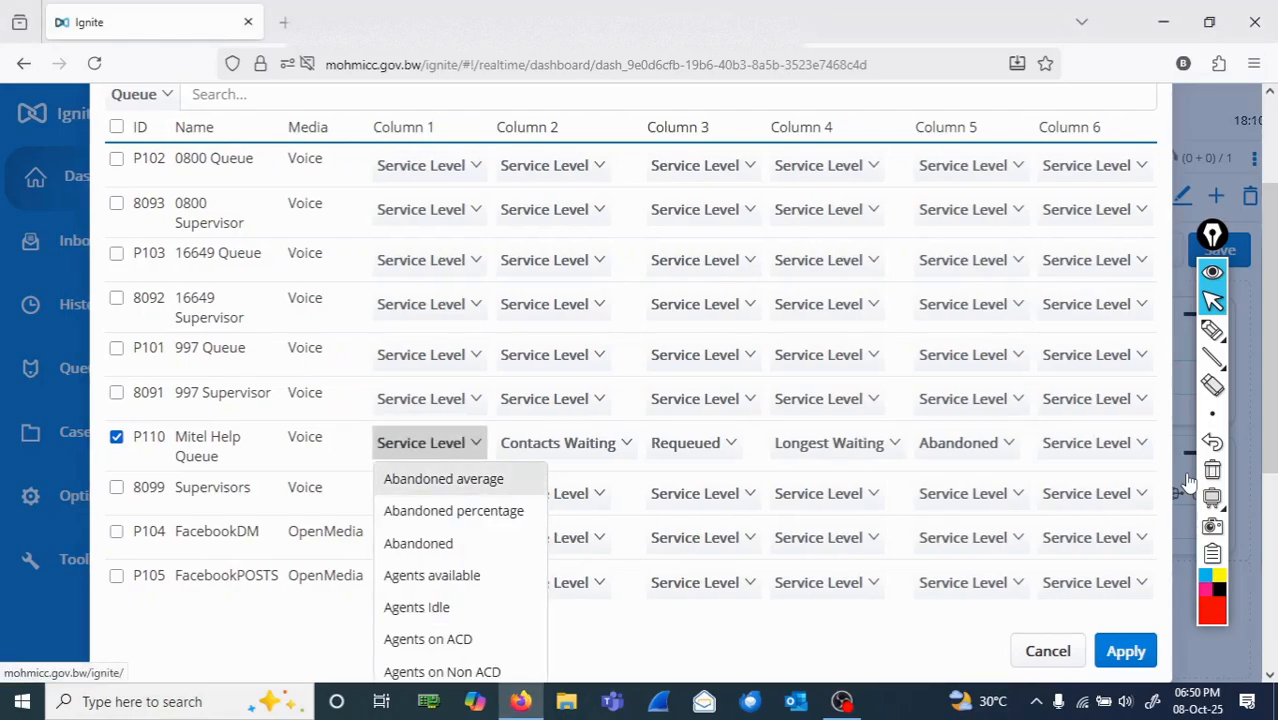
pyautogui.press('Down')
pyautogui.press('Down')
pyautogui.press('Down')
pyautogui.press('Down')
pyautogui.press('Down')
pyautogui.press('Down')
pyautogui.press('Down')
pyautogui.press('Down')
pyautogui.press('Down')
pyautogui.press('Down')
pyautogui.press('Down')
pyautogui.press('Down')
pyautogui.press('Down')
pyautogui.press('Down')
pyautogui.press('Down')
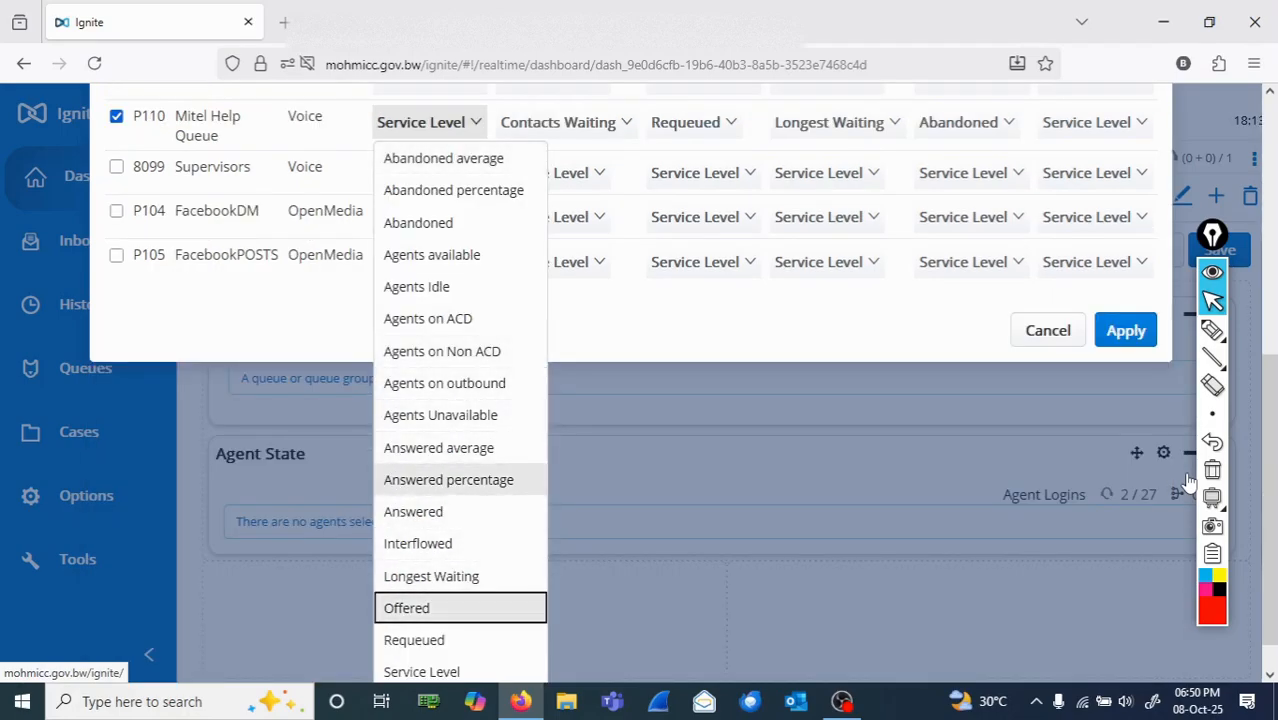
pyautogui.press('Return')
# Step: Set Column 2 of the Mitel Help Queue to Answered
pyautogui.press('Tab')
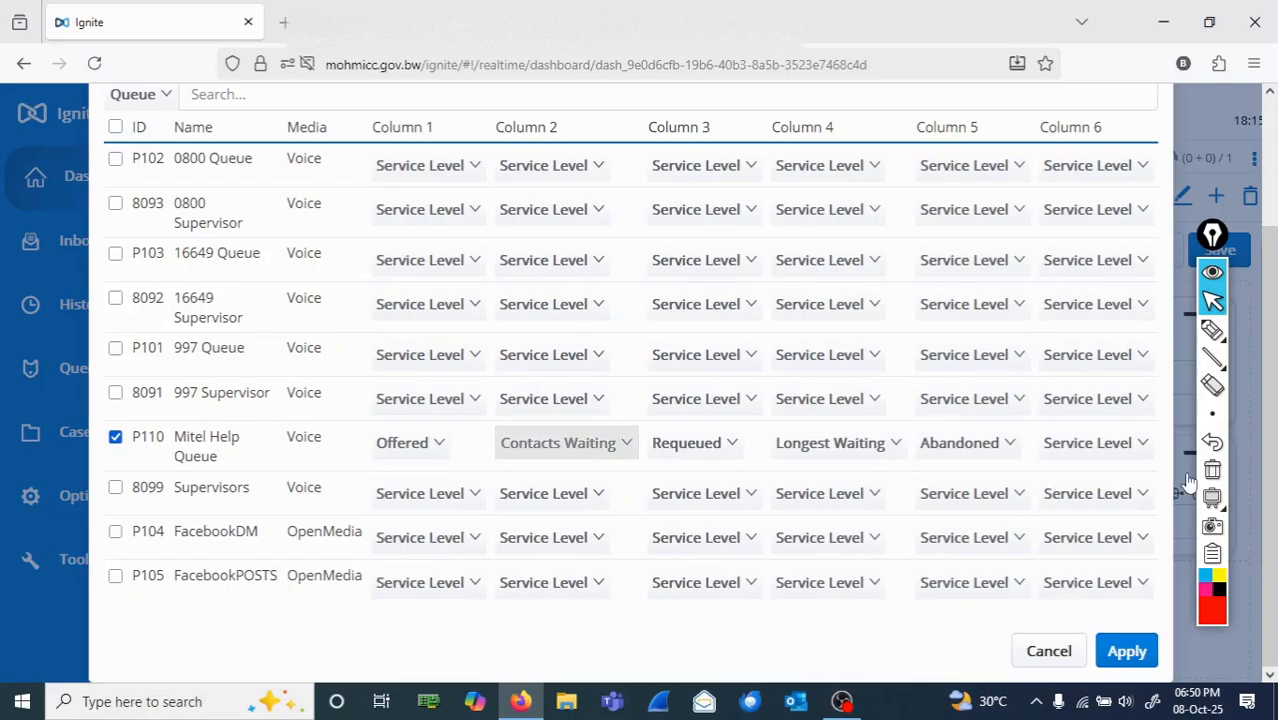
pyautogui.press('space')
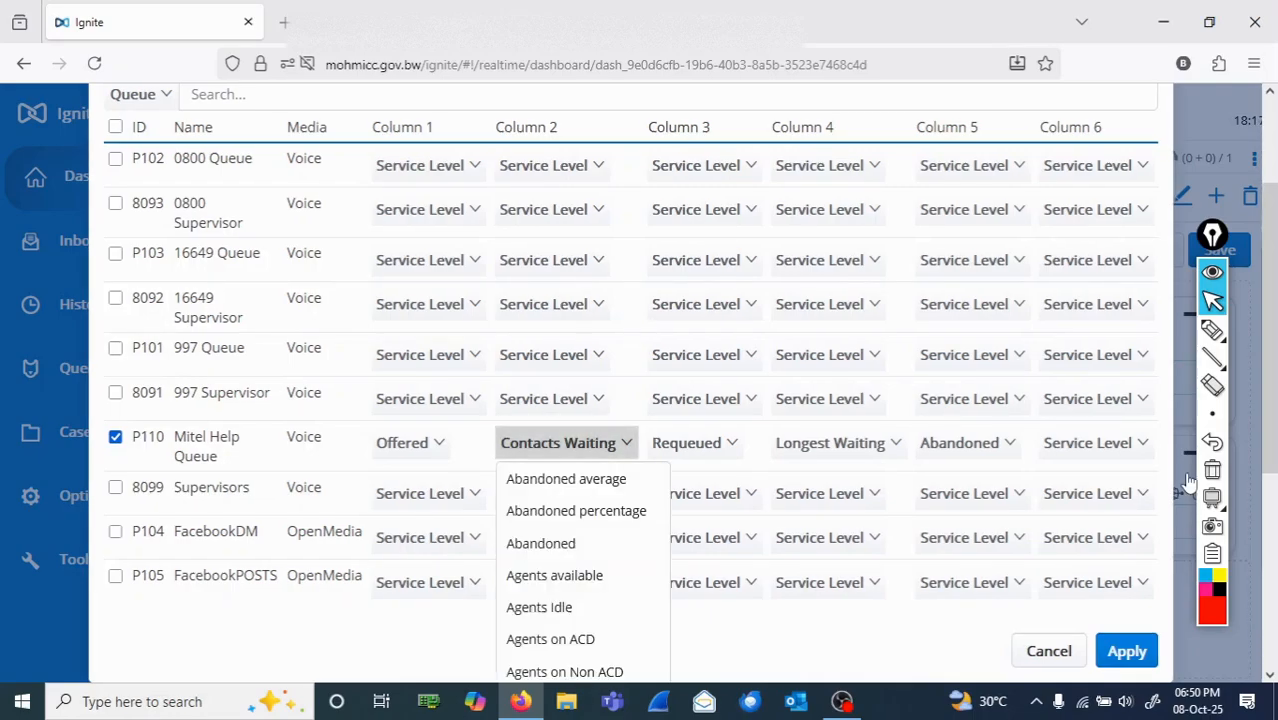
pyautogui.press('Down')
pyautogui.press('Down')
pyautogui.press('Down')
pyautogui.press('Down')
pyautogui.press('Down')
pyautogui.press('Down')
pyautogui.press('Down')
pyautogui.press('Down')
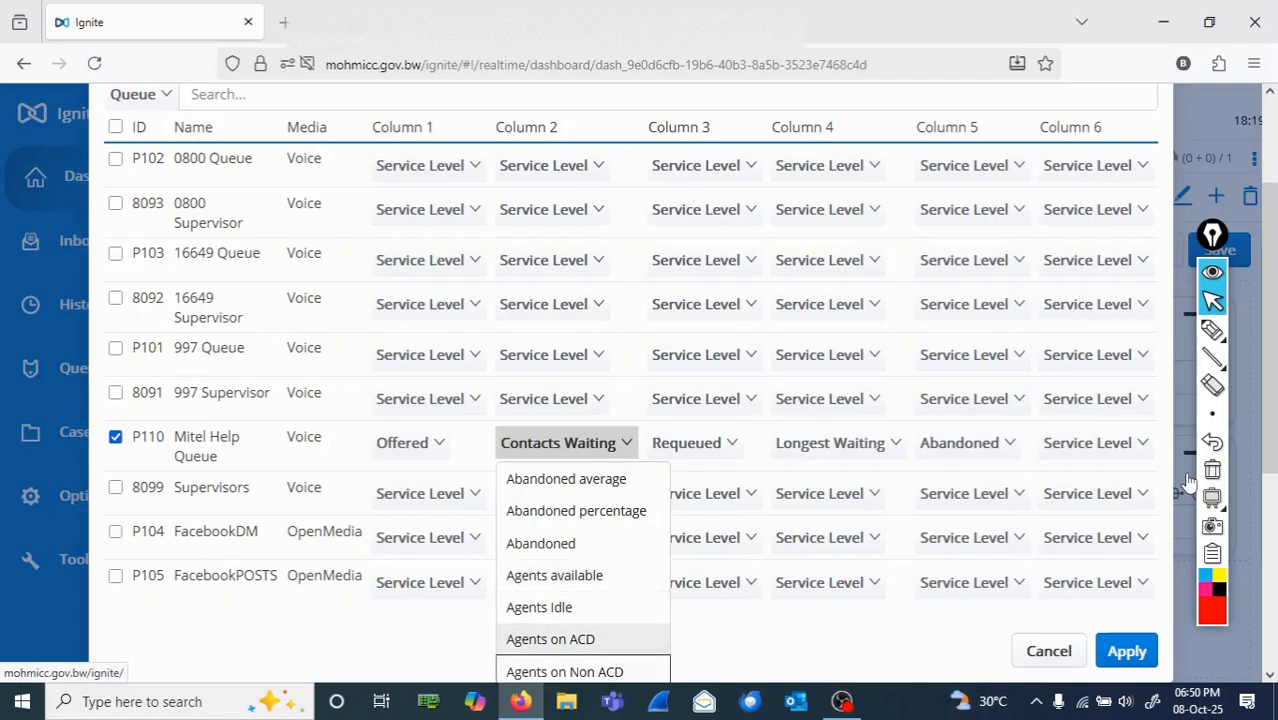
pyautogui.press('Down')
pyautogui.press('Down')
pyautogui.press('Down')
pyautogui.press('Down')
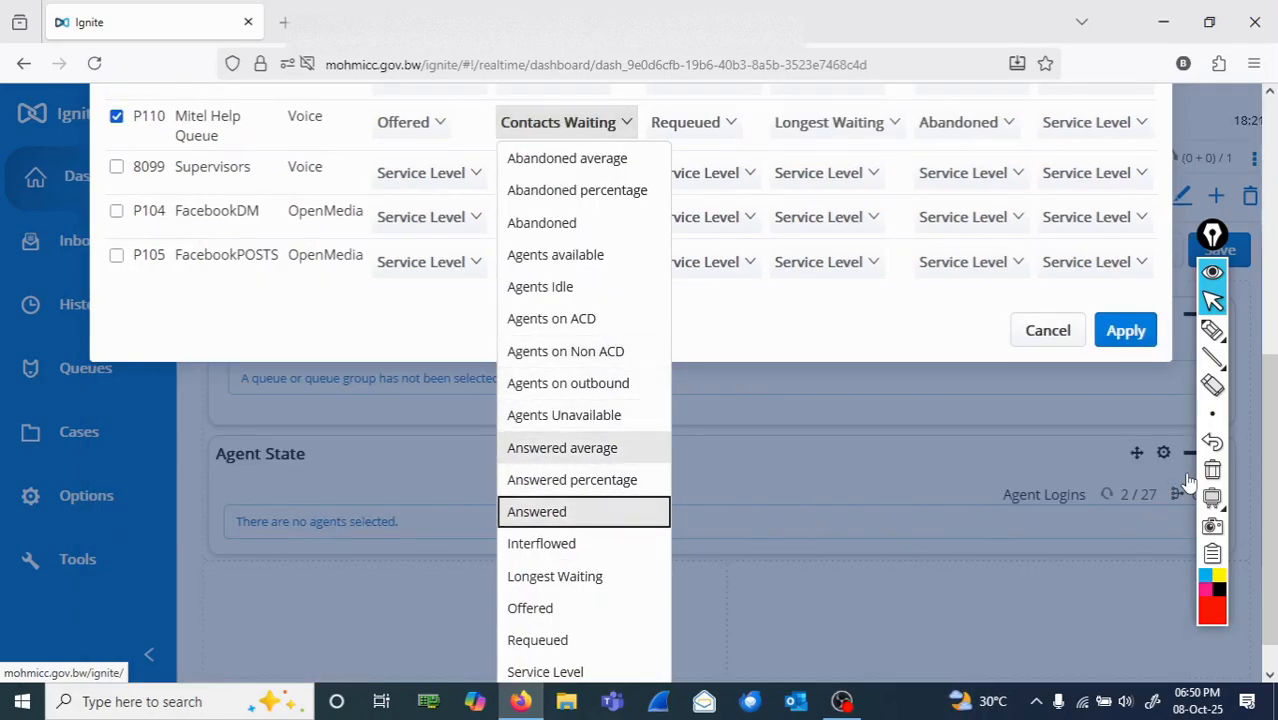
pyautogui.press('Return')
# Step: Set Column 3 of the Mitel Help Queue to Abandoned
pyautogui.press('Tab')
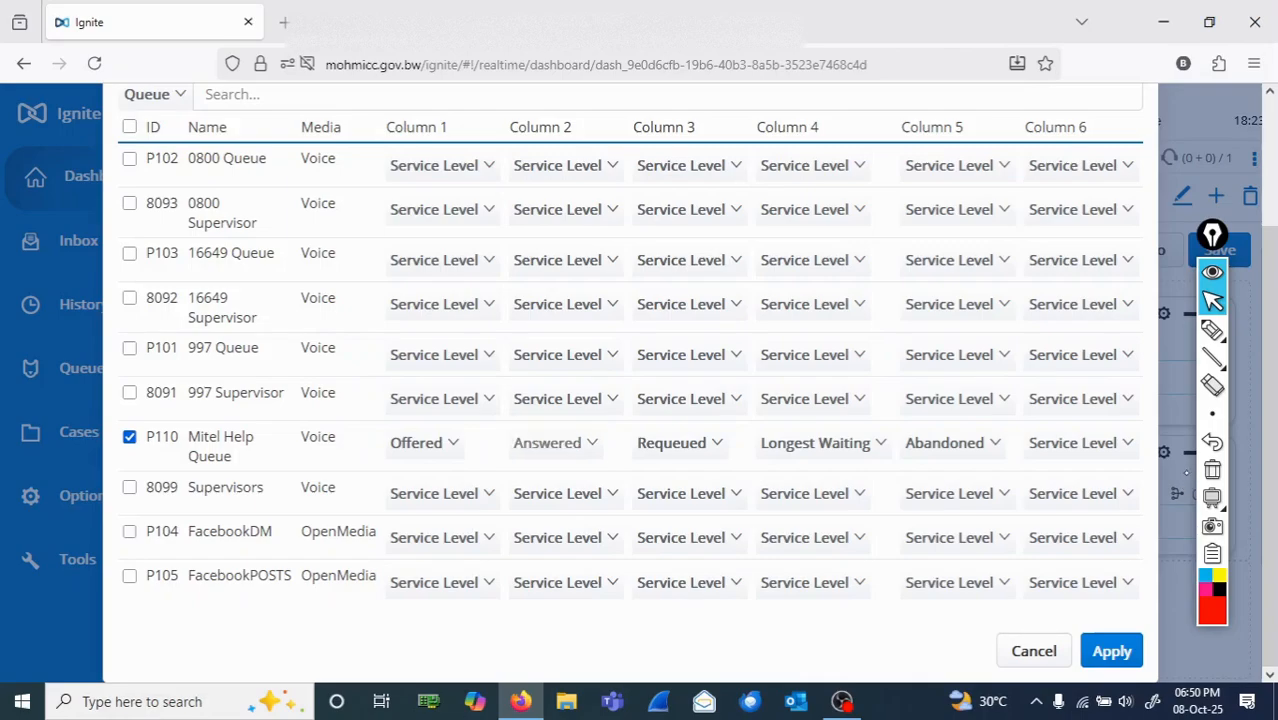
pyautogui.press('space')
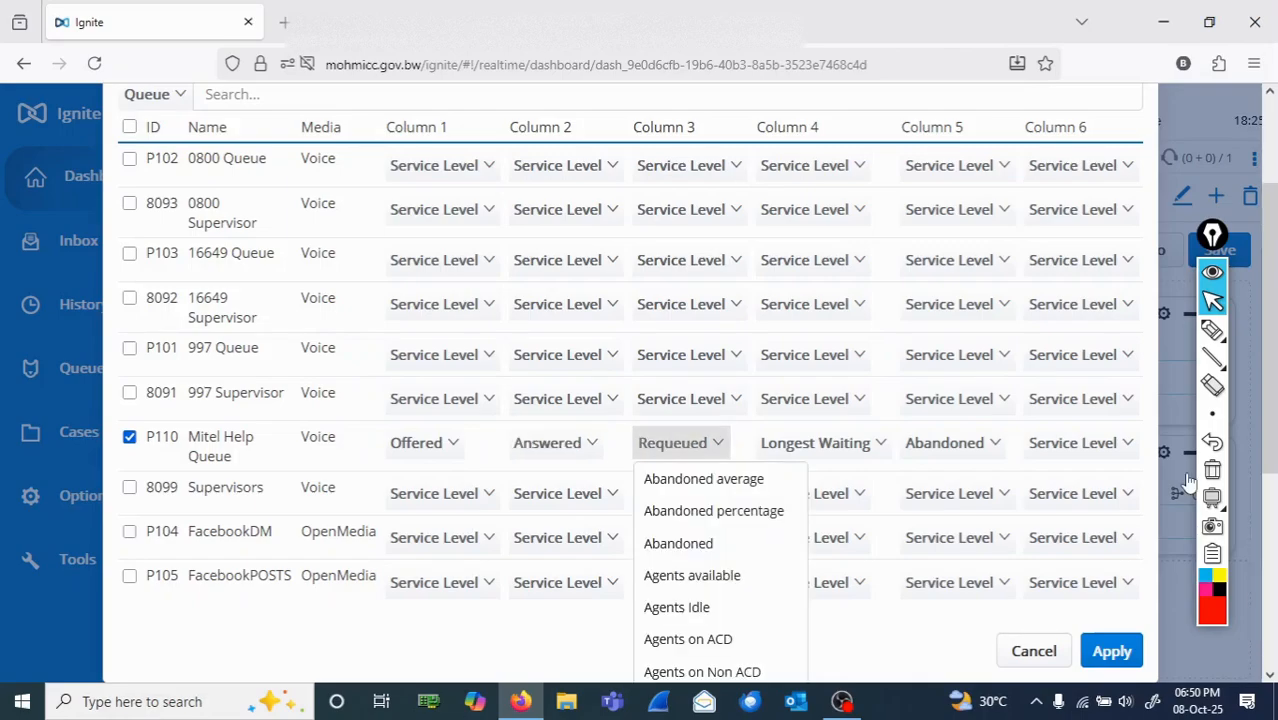
pyautogui.press('Down')
pyautogui.press('Down')
pyautogui.press('Down')
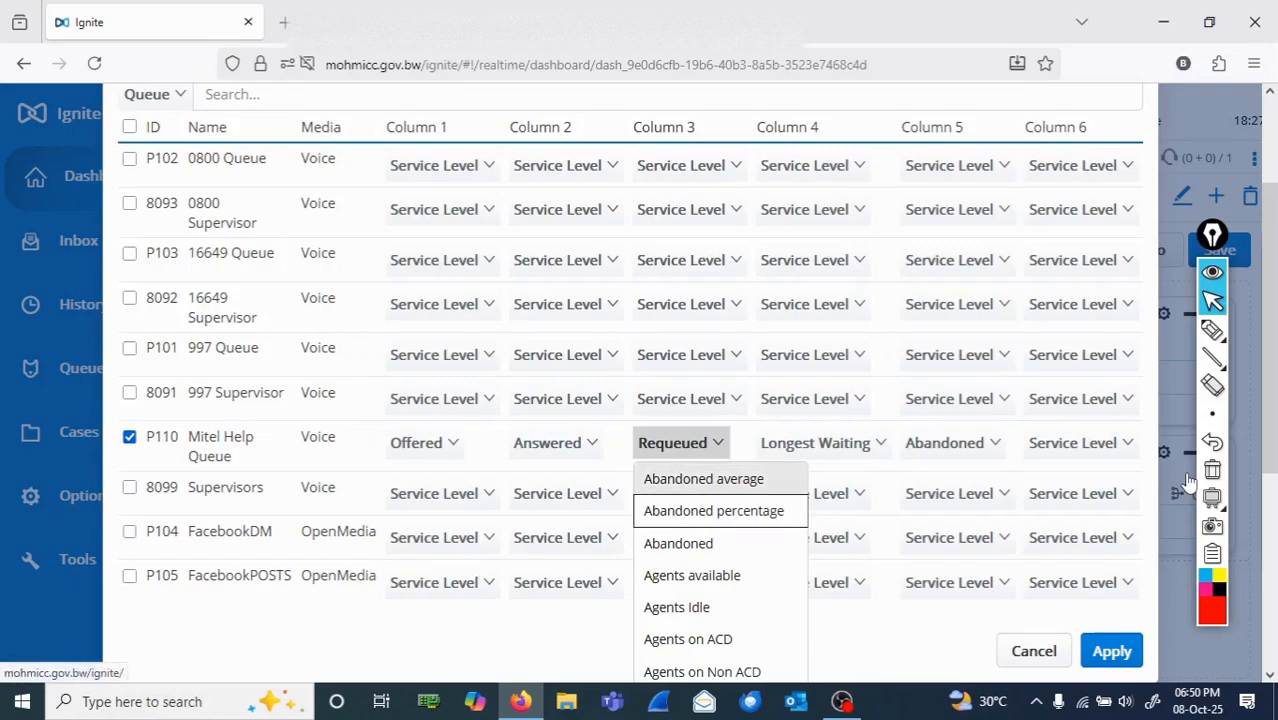
pyautogui.press('Return')
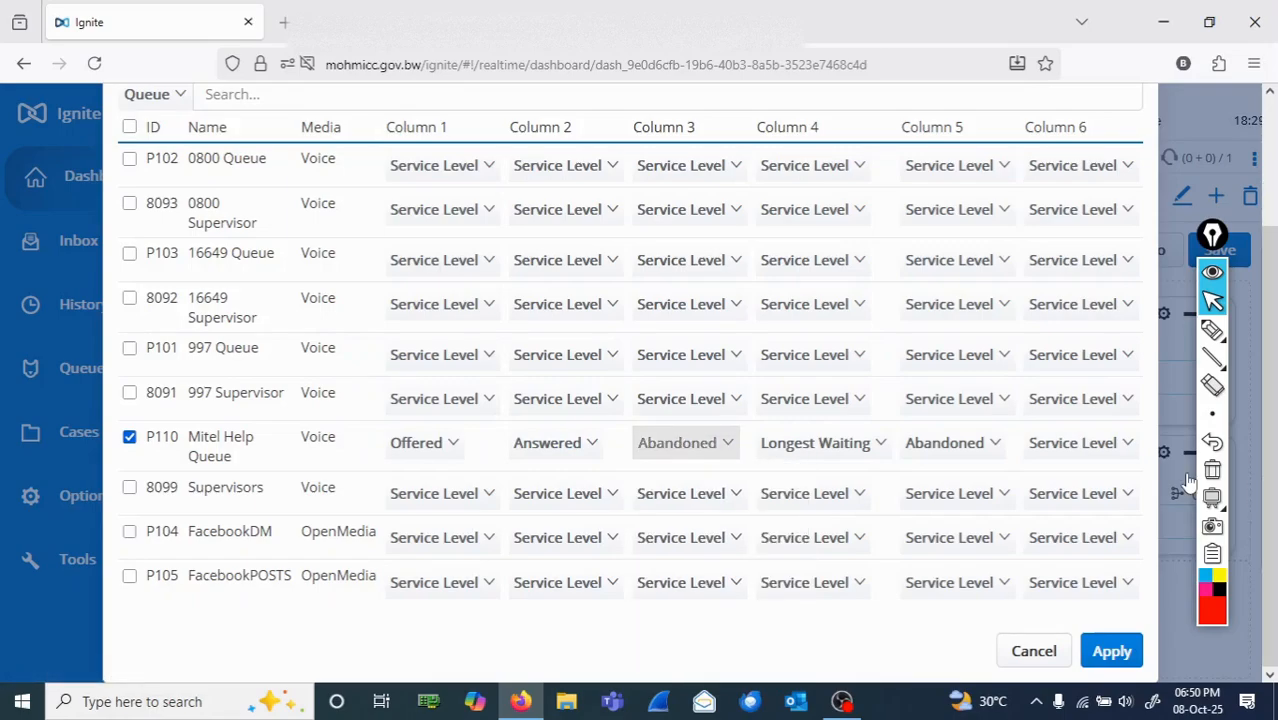
# Step: Set Column 4 of the Mitel Help Queue to Contacts Waiting
pyautogui.press('Tab')
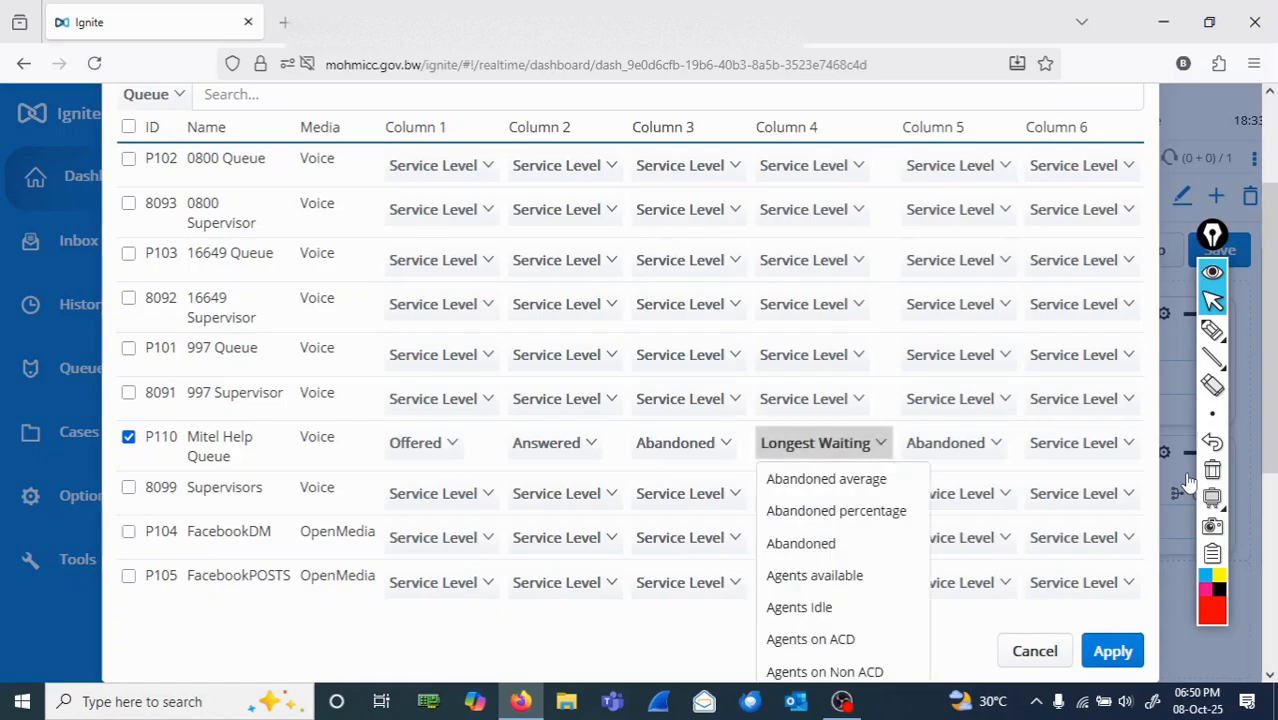
pyautogui.press('Down')
pyautogui.press('Down')
pyautogui.press('Down')
pyautogui.press('Down')
pyautogui.press('Down')
pyautogui.press('Down')
pyautogui.press('Down')
pyautogui.press('Down')
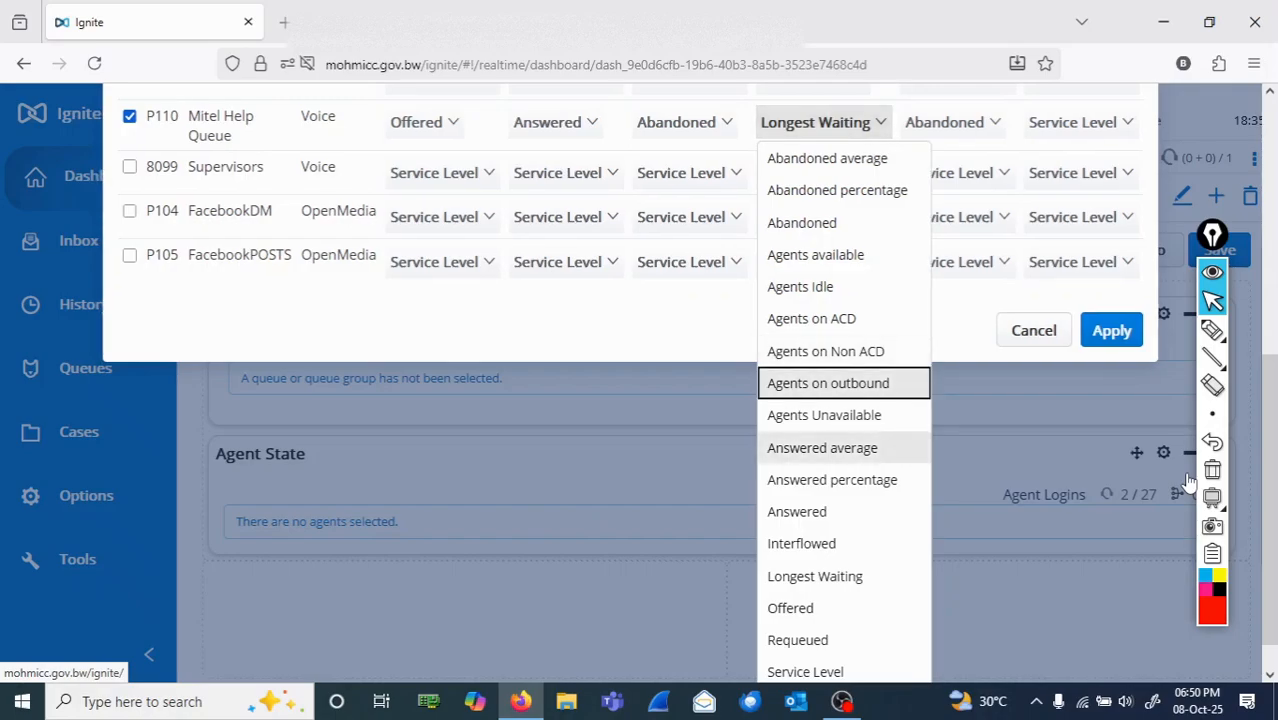
pyautogui.press('Down')
pyautogui.press('Down')
pyautogui.press('Down')
pyautogui.press('Down')
pyautogui.press('Down')
pyautogui.press('Down')
pyautogui.press('Down')
pyautogui.press('Down')
pyautogui.press('Down')
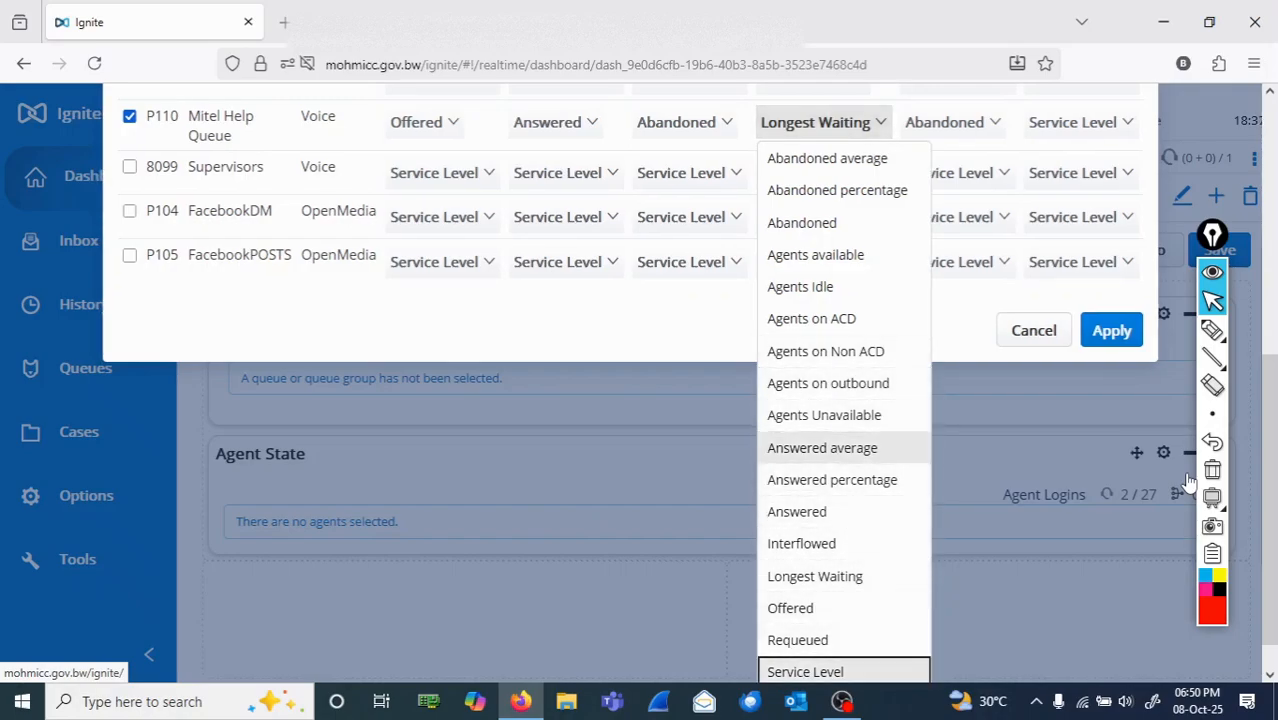
pyautogui.press('Down')
pyautogui.press('Return')
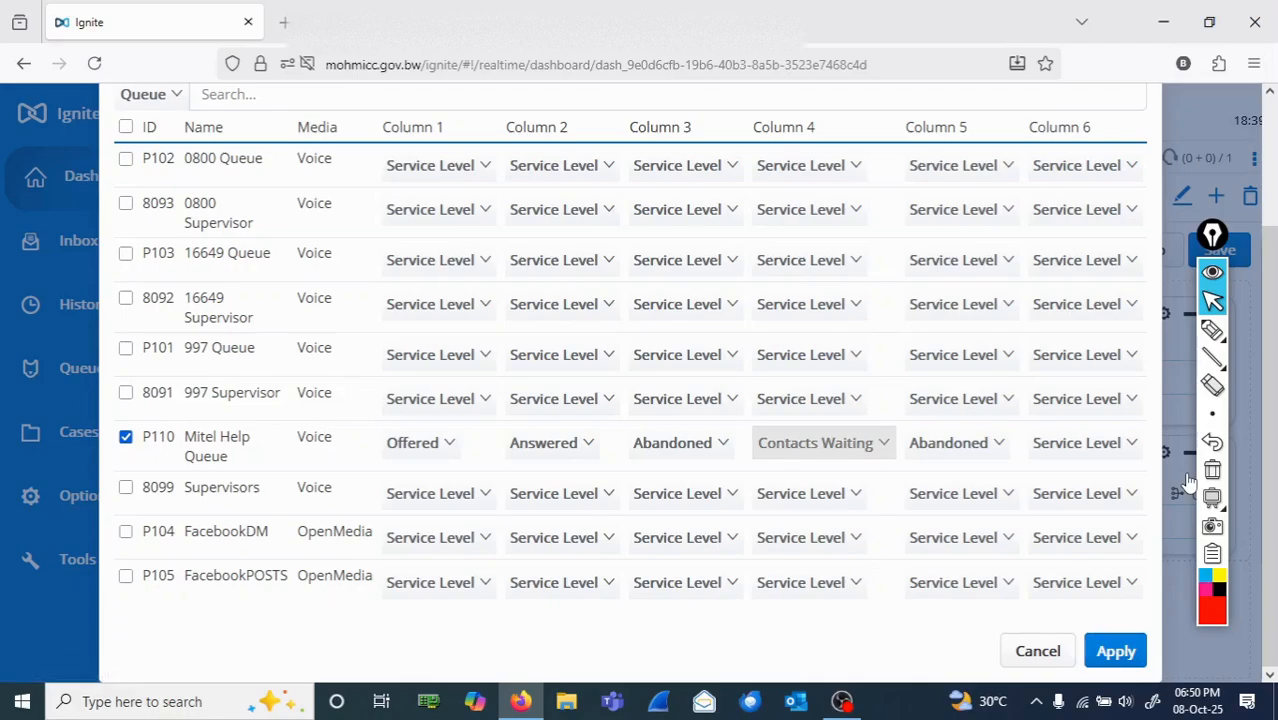
# Step: Set Column 5 of the Mitel Help Queue to Agents available
pyautogui.press('Tab')
pyautogui.press('Tab')
pyautogui.hotkey('shift', 'Tab')
pyautogui.press('space')
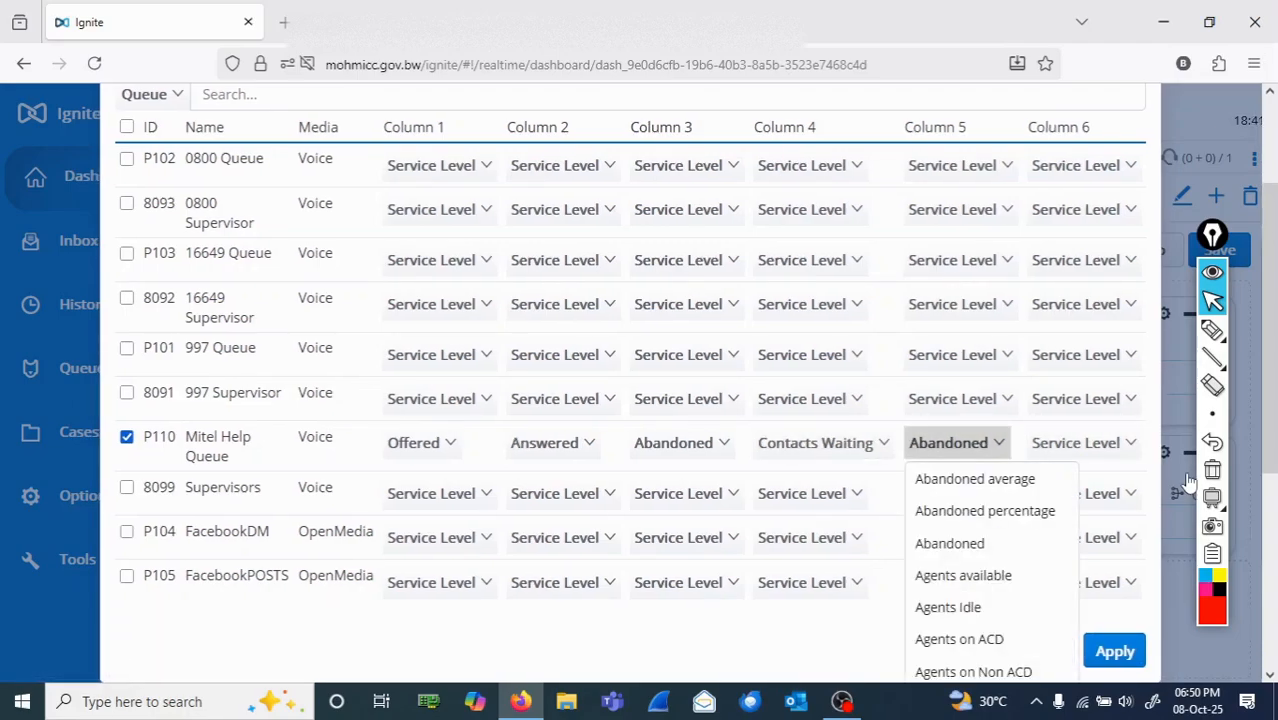
pyautogui.press('Down')
pyautogui.press('Down')
pyautogui.press('Down')
pyautogui.press('Down')
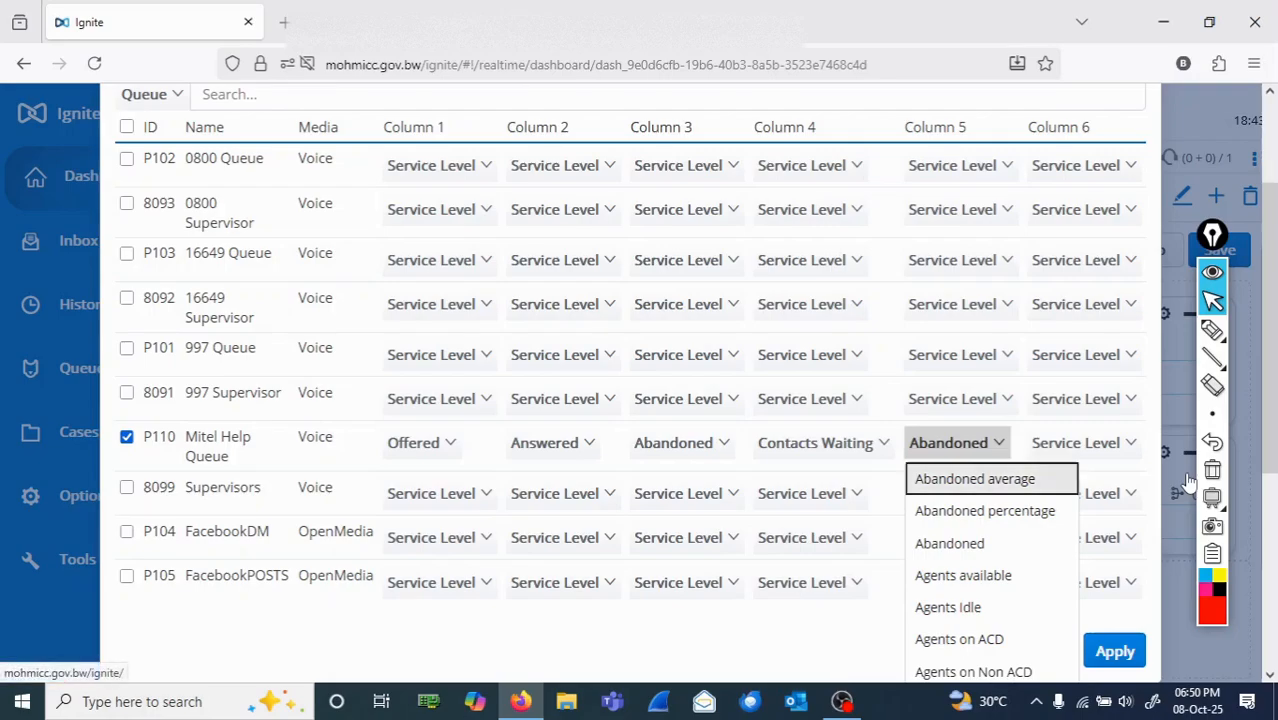
pyautogui.press('Return')
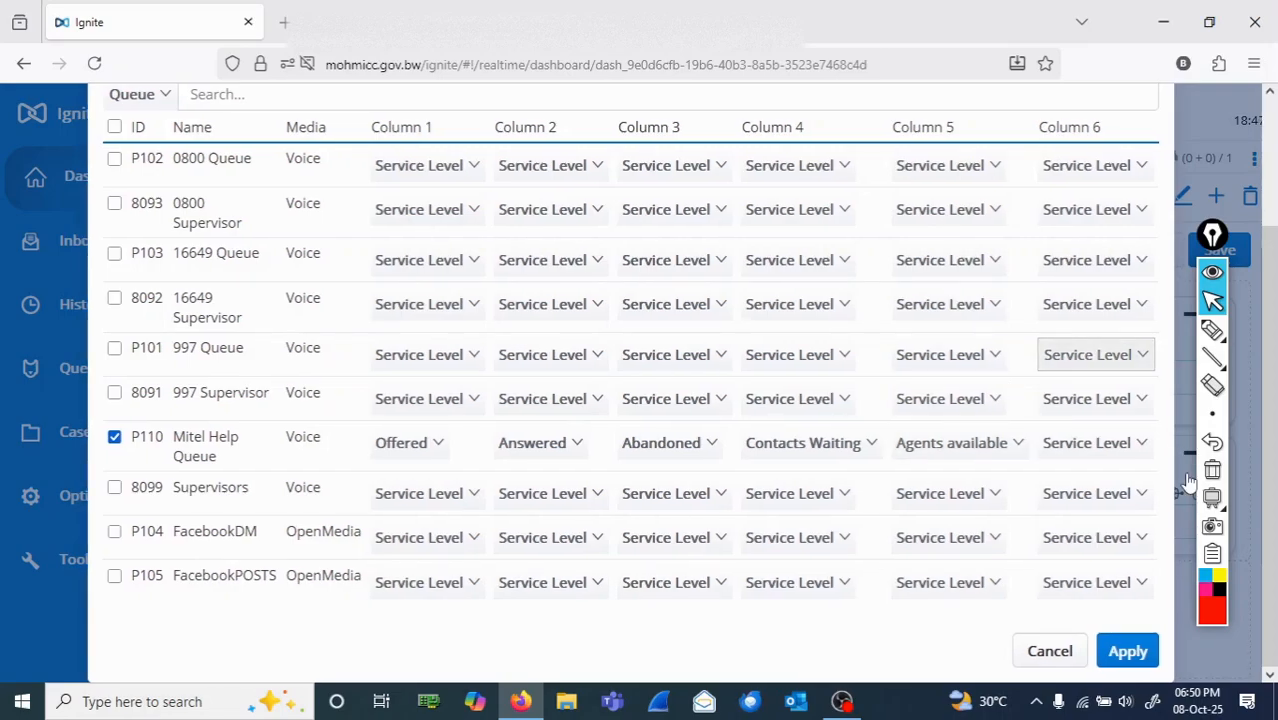
# Step: Circle the Mitel Help Queue row and the Apply option in red ink, and apply the Queue Now settings
pyautogui.click(1212, 330)
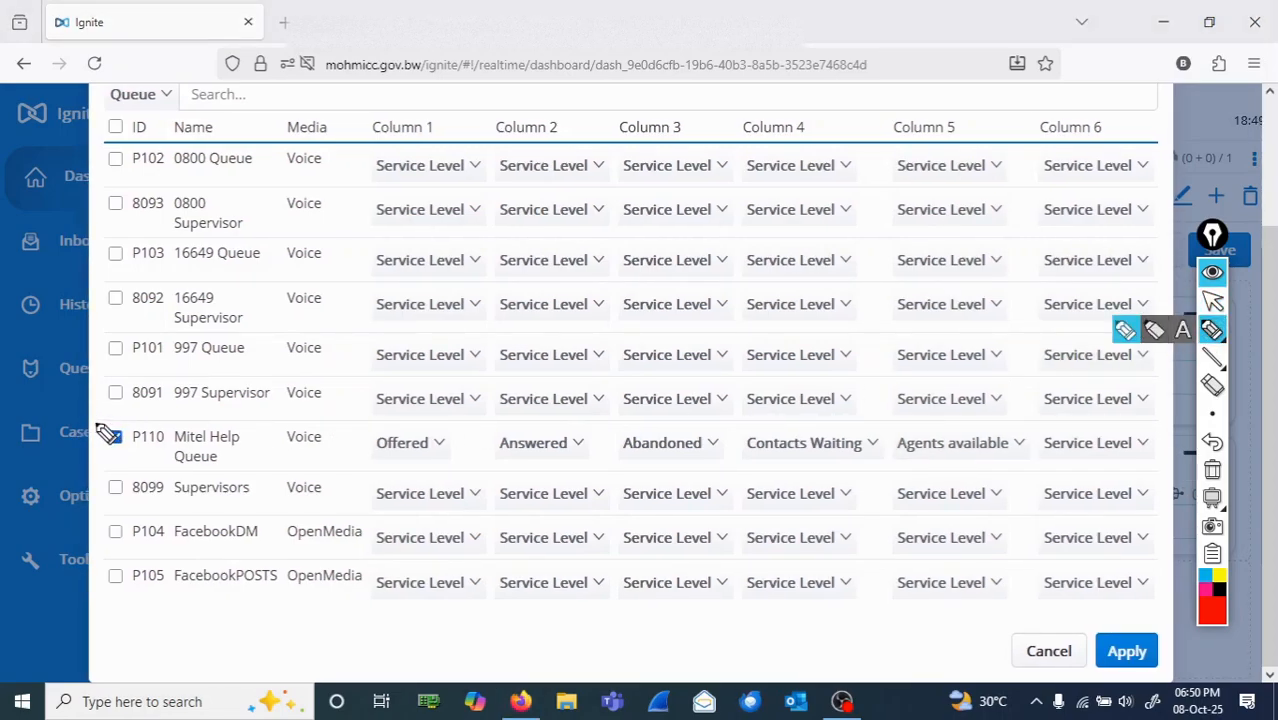
pyautogui.moveTo(92, 420)
pyautogui.mouseDown()
pyautogui.moveTo(1150, 432)
pyautogui.moveTo(1150, 466)
pyautogui.moveTo(93, 468)
pyautogui.moveTo(90, 418)
pyautogui.mouseUp()
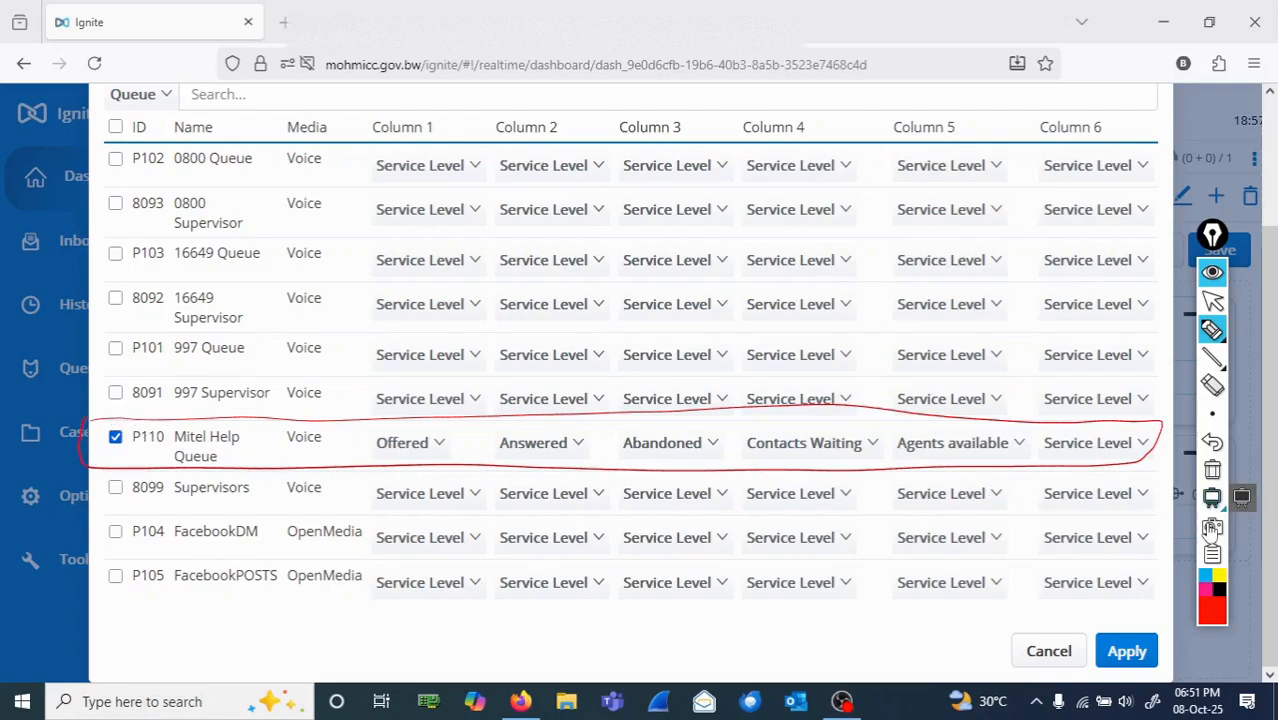
pyautogui.moveTo(1117, 628)
pyautogui.mouseDown()
pyautogui.moveTo(1165, 684)
pyautogui.moveTo(1095, 612)
pyautogui.moveTo(1180, 646)
pyautogui.mouseUp()
pyautogui.click(1212, 302)
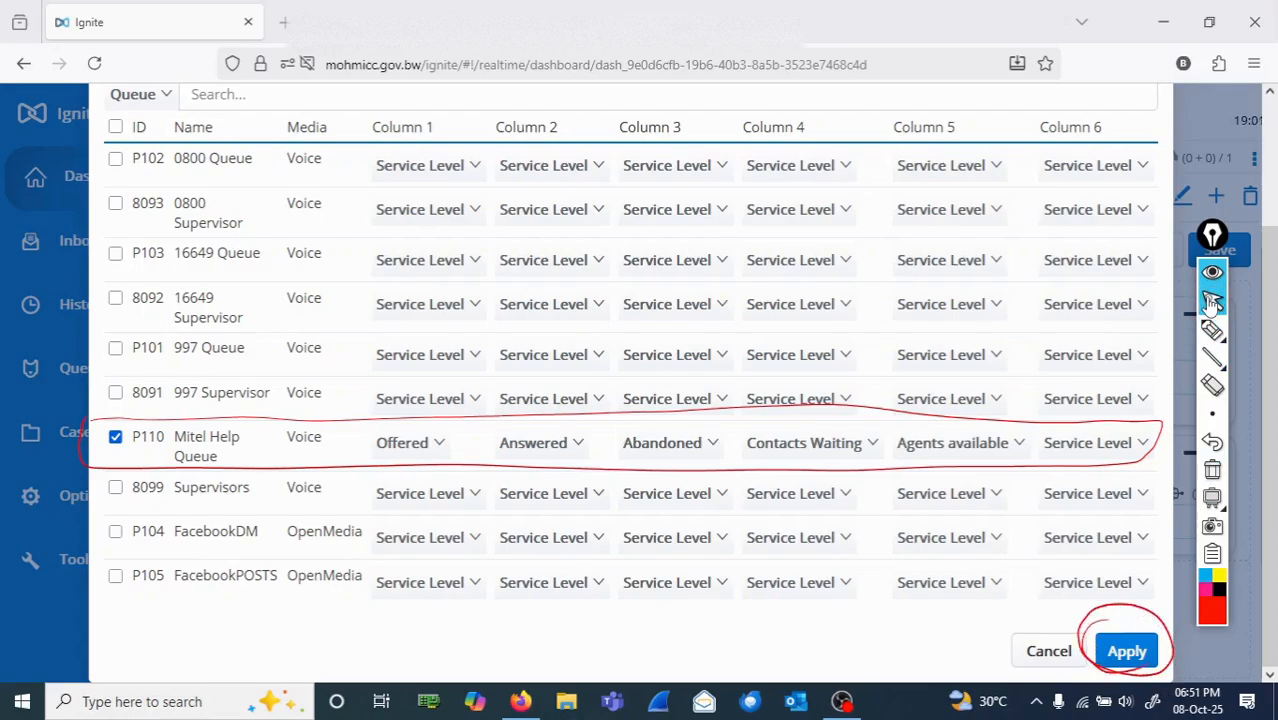
pyautogui.moveTo(1205, 334)
pyautogui.click(1127, 651)
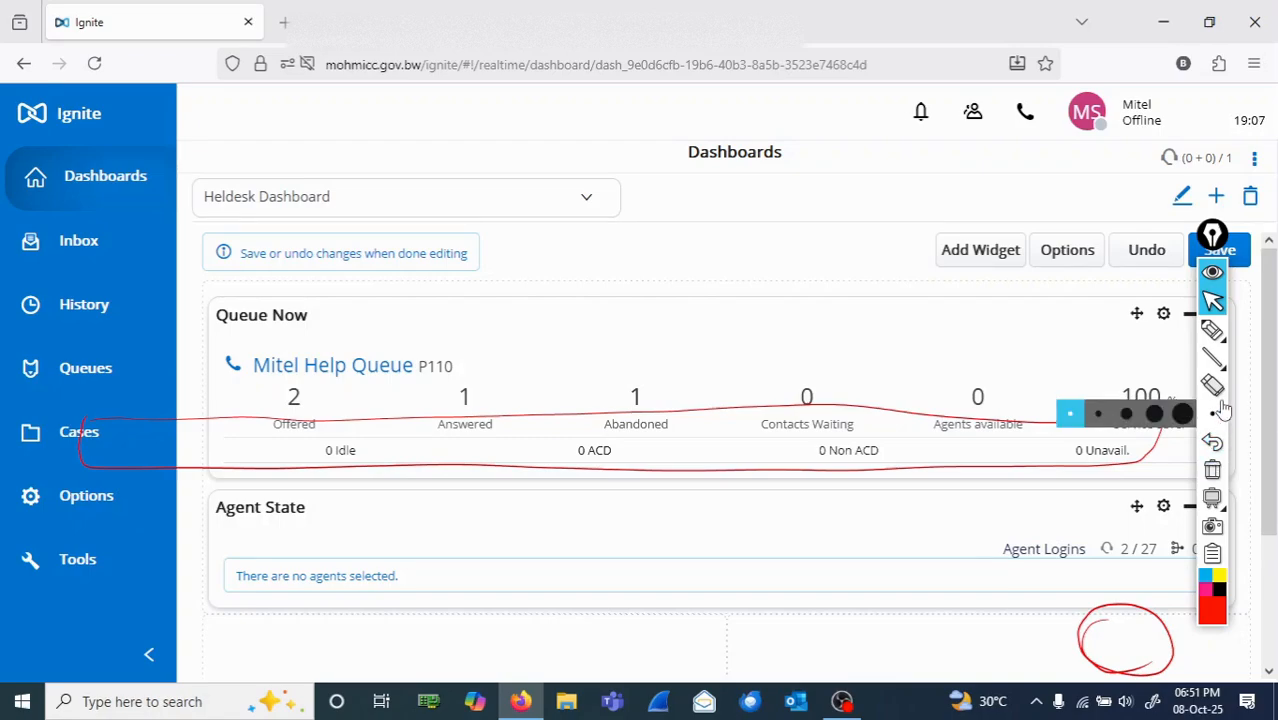
# Step: Clear the existing red ink and circle the Queue Now widget and its title
pyautogui.click(1212, 470)
pyautogui.click(1212, 330)
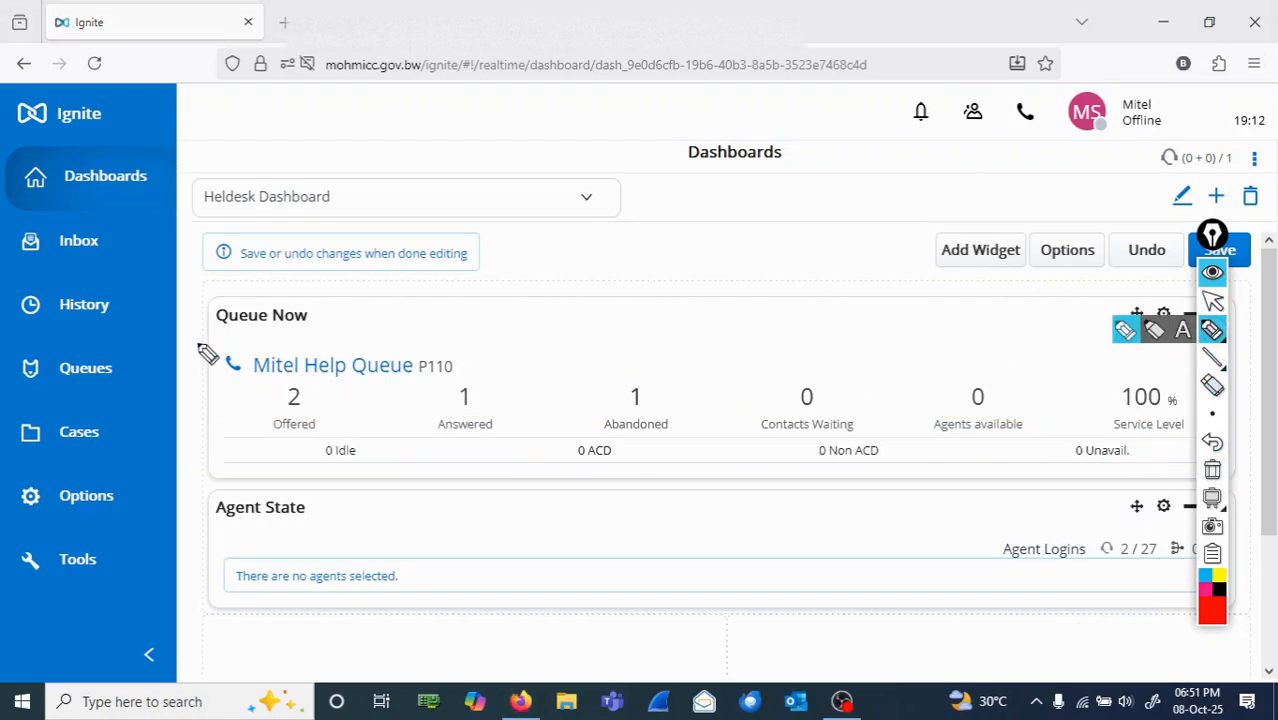
pyautogui.moveTo(200, 299)
pyautogui.mouseDown()
pyautogui.moveTo(1113, 305)
pyautogui.moveTo(1173, 356)
pyautogui.moveTo(1168, 455)
pyautogui.moveTo(916, 475)
pyautogui.moveTo(285, 482)
pyautogui.moveTo(183, 382)
pyautogui.moveTo(226, 297)
pyautogui.mouseUp()
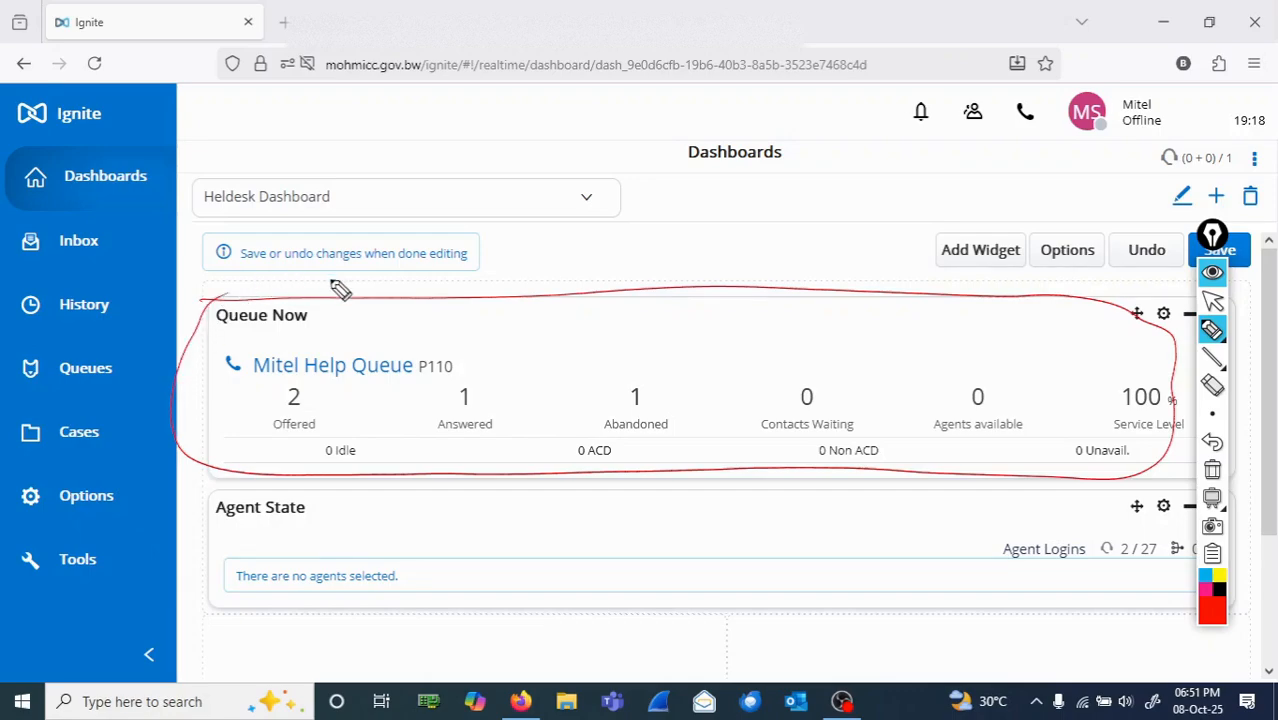
pyautogui.click(1212, 413)
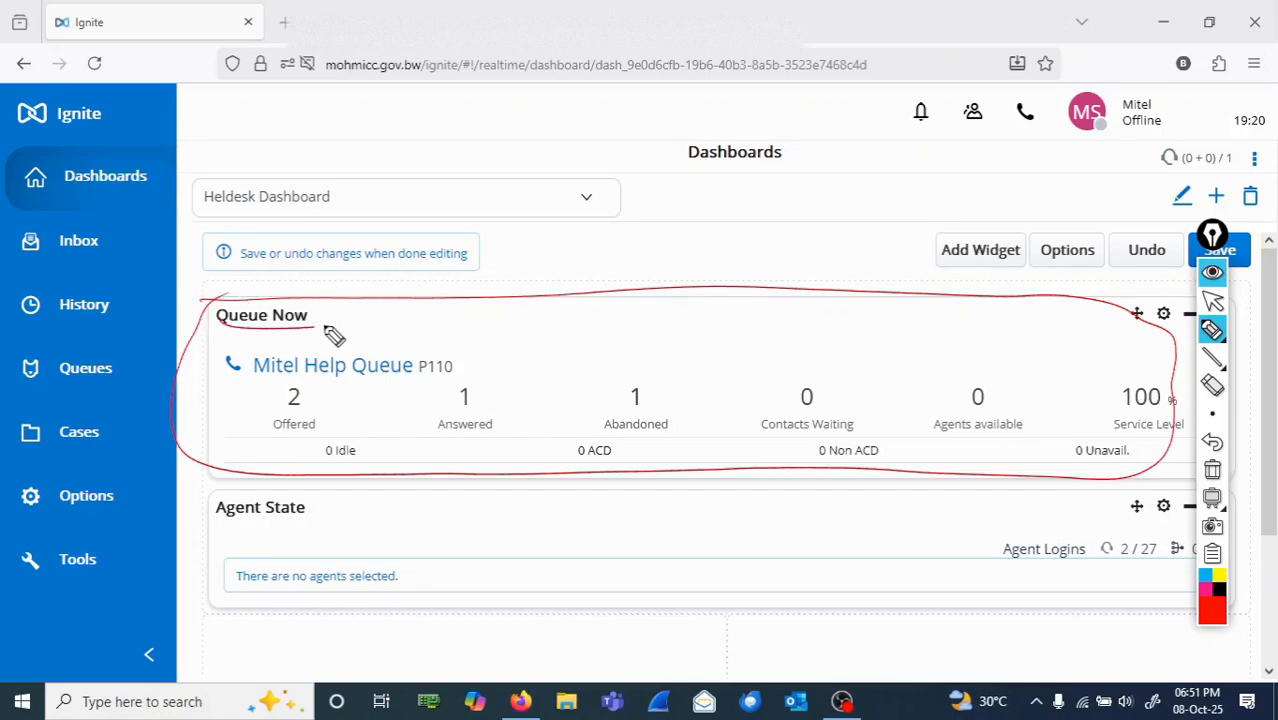
pyautogui.moveTo(328, 331)
pyautogui.mouseDown()
pyautogui.moveTo(314, 308)
pyautogui.moveTo(330, 318)
pyautogui.mouseUp()
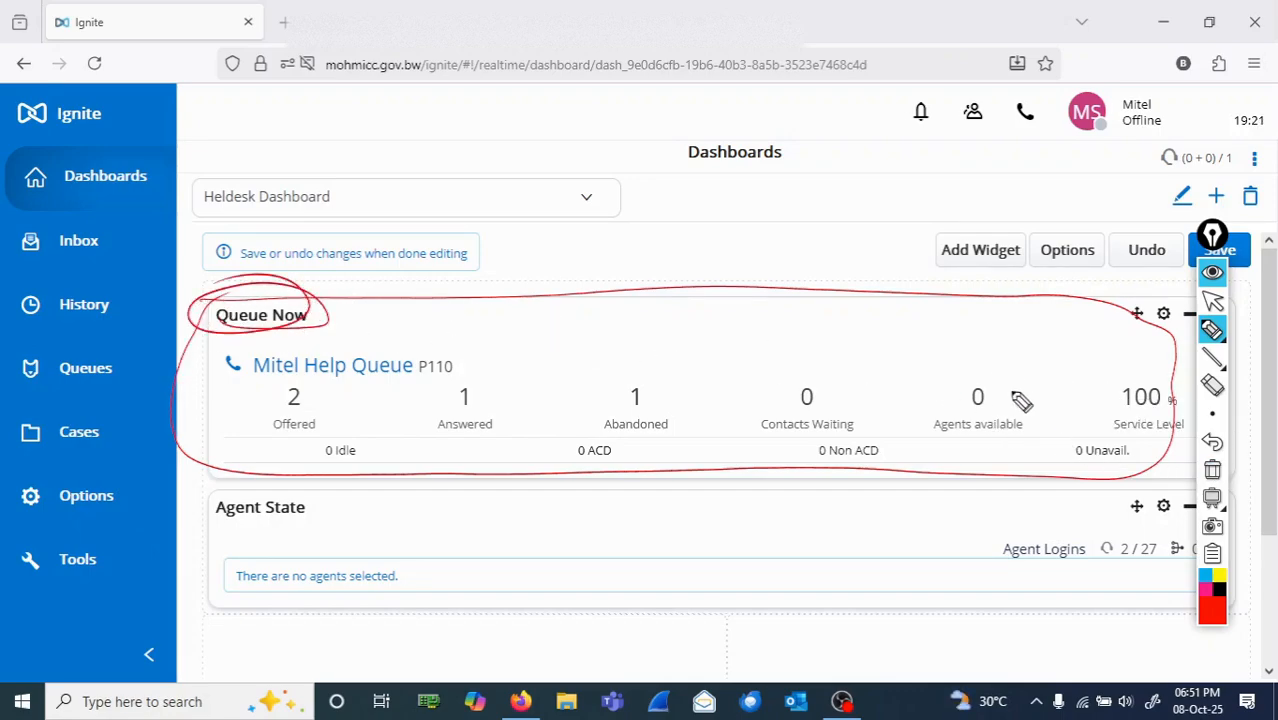
# Step: Clear the ink around Queue Now and circle the Agent State title and its settings gear in red
pyautogui.click(1212, 470)
pyautogui.moveTo(320, 510)
pyautogui.mouseDown()
pyautogui.moveTo(228, 491)
pyautogui.moveTo(308, 494)
pyautogui.moveTo(242, 478)
pyautogui.mouseUp()
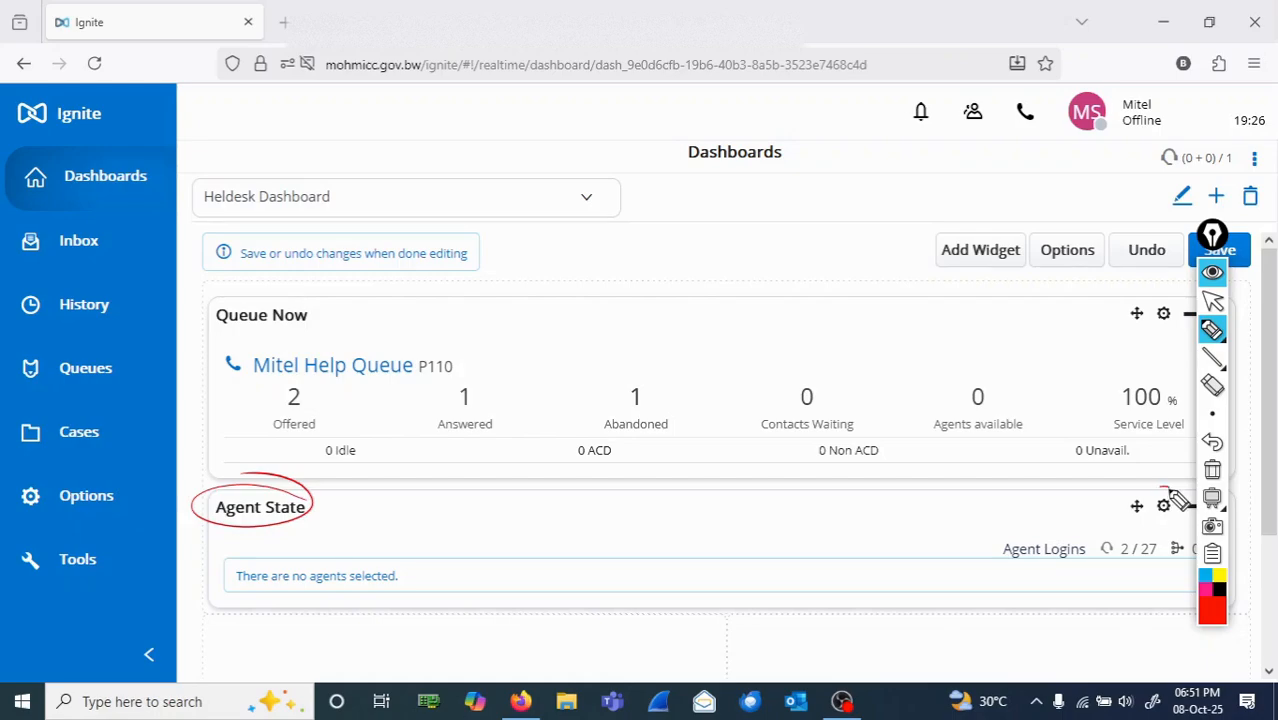
pyautogui.moveTo(1180, 500)
pyautogui.mouseDown()
pyautogui.moveTo(1153, 516)
pyautogui.moveTo(1146, 496)
pyautogui.mouseUp()
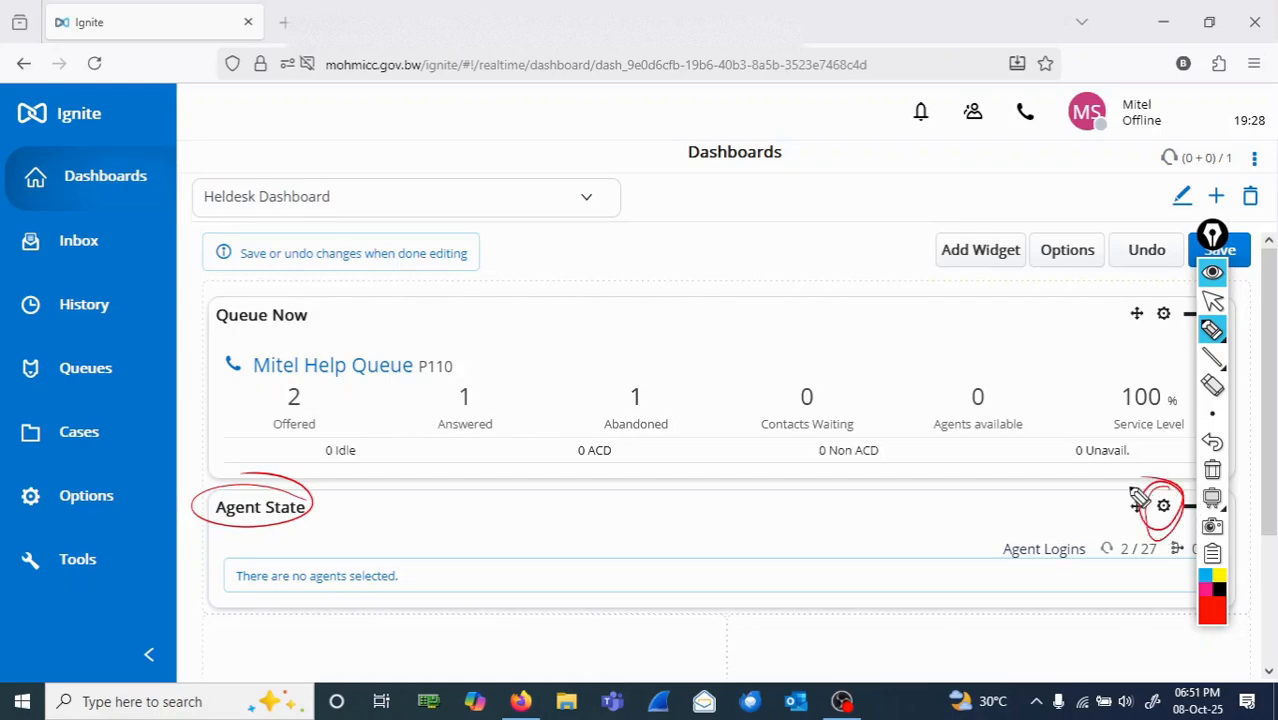
# Step: Clear the red ink and configure the Agent State widget to show the Everyone agent group
pyautogui.click(1213, 471)
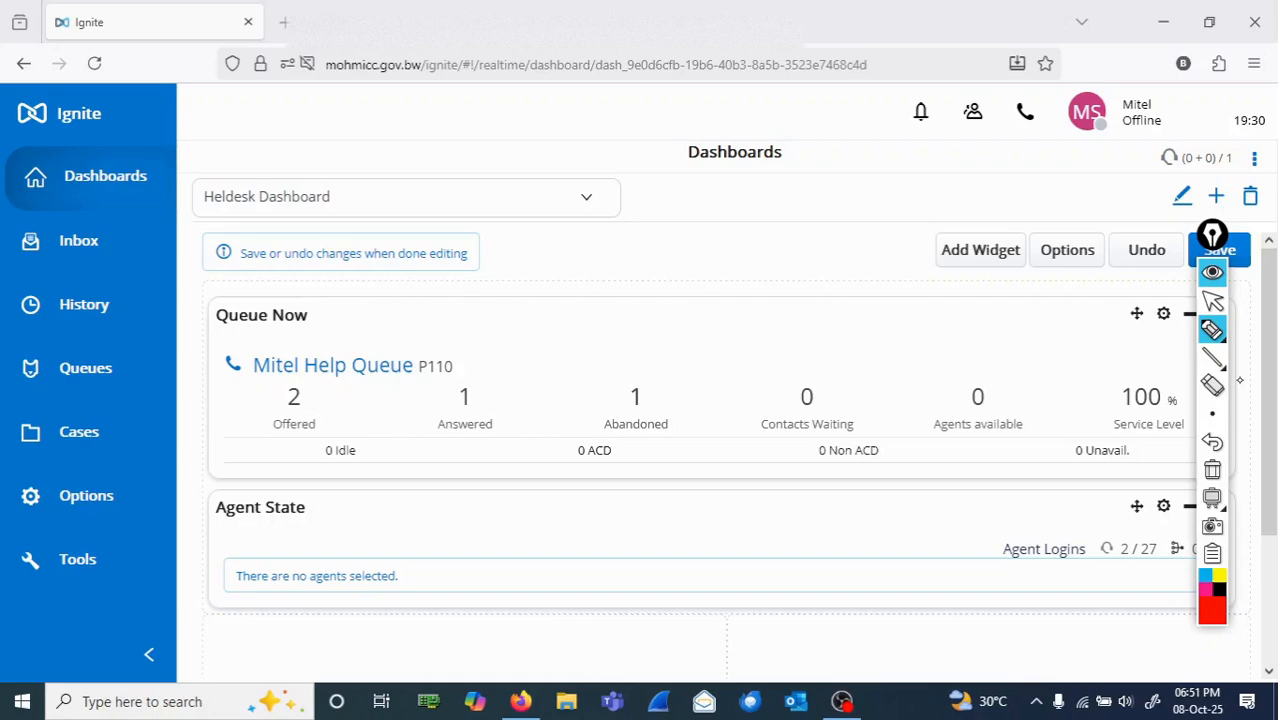
pyautogui.click(1213, 301)
pyautogui.click(1163, 506)
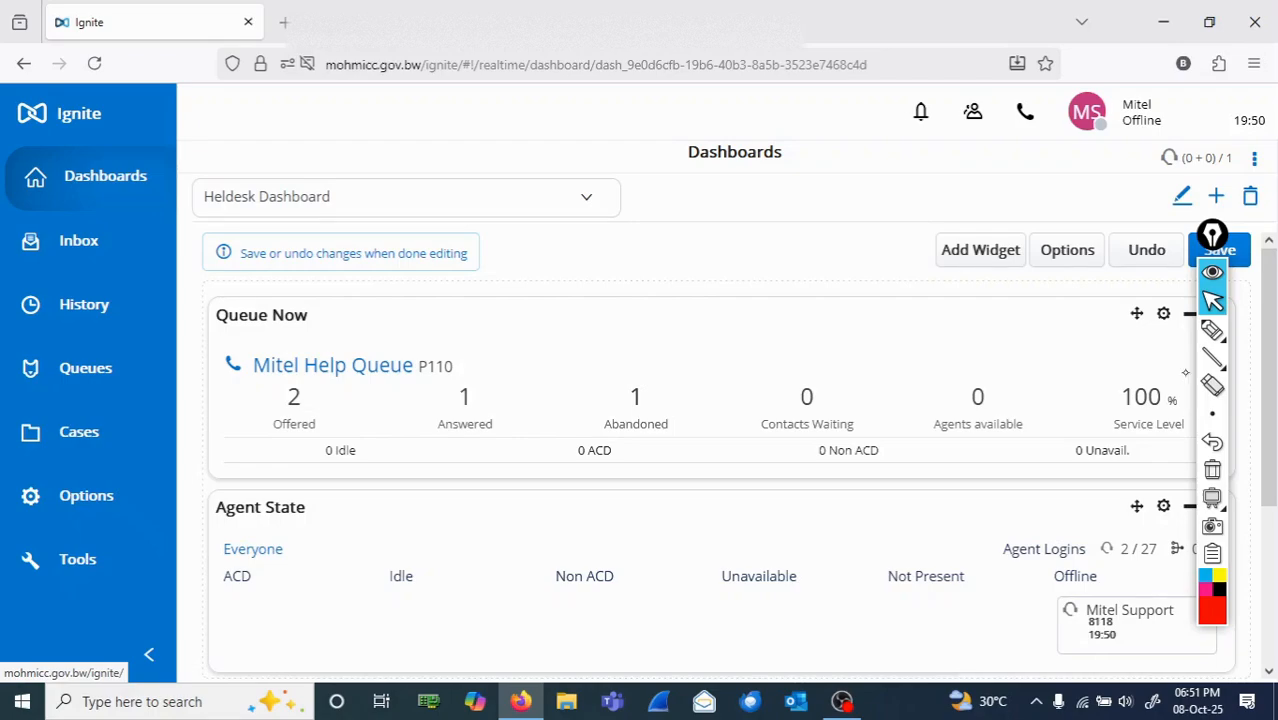
# Step: Circle the Mitel Support agent under Offline in the Agent State widget in red ink, and clear the ink
pyautogui.click(1212, 330)
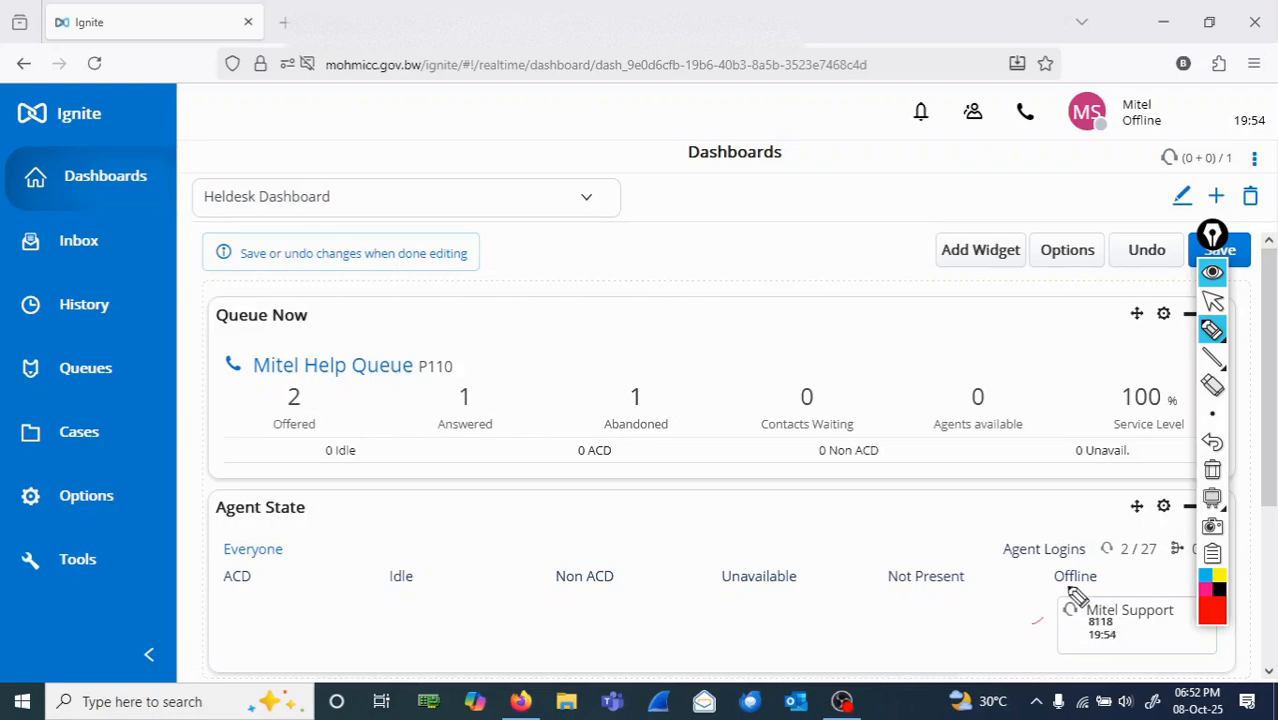
pyautogui.moveTo(1048, 572)
pyautogui.mouseDown()
pyautogui.moveTo(1036, 614)
pyautogui.moveTo(1058, 665)
pyautogui.moveTo(1150, 668)
pyautogui.mouseUp()
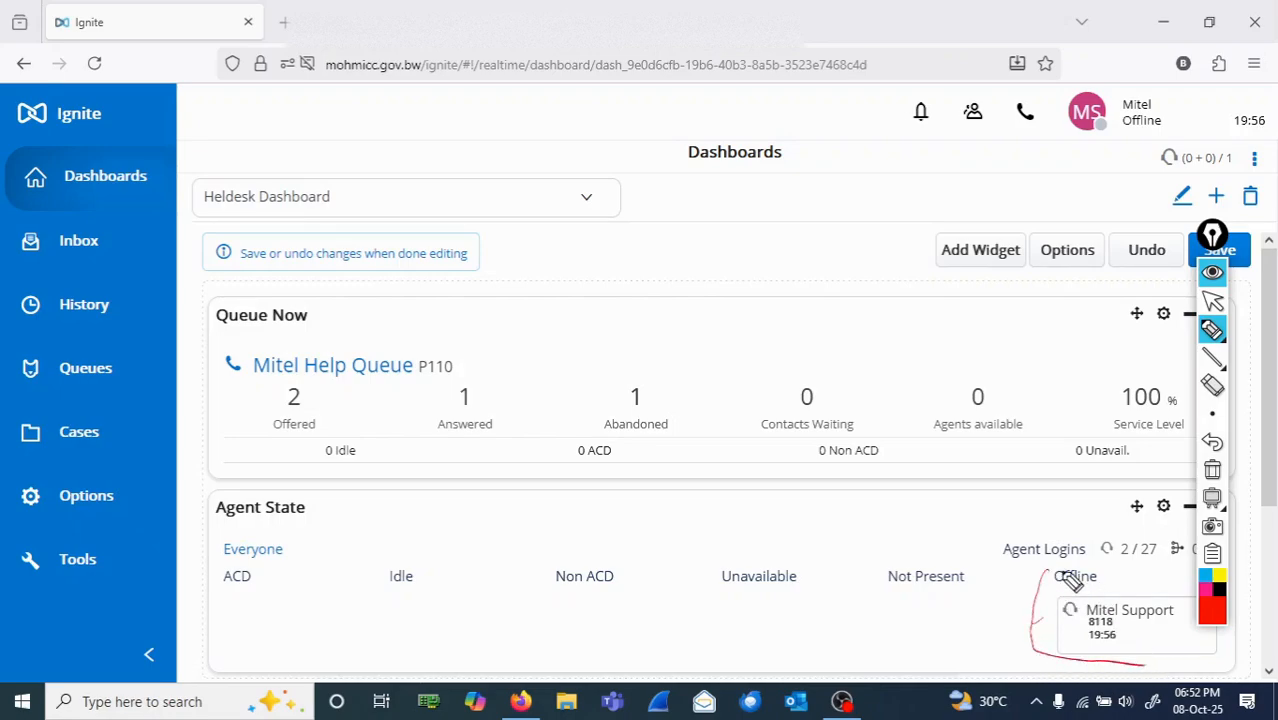
pyautogui.moveTo(1050, 572)
pyautogui.mouseDown()
pyautogui.moveTo(1158, 586)
pyautogui.moveTo(1178, 633)
pyautogui.moveTo(1162, 668)
pyautogui.mouseUp()
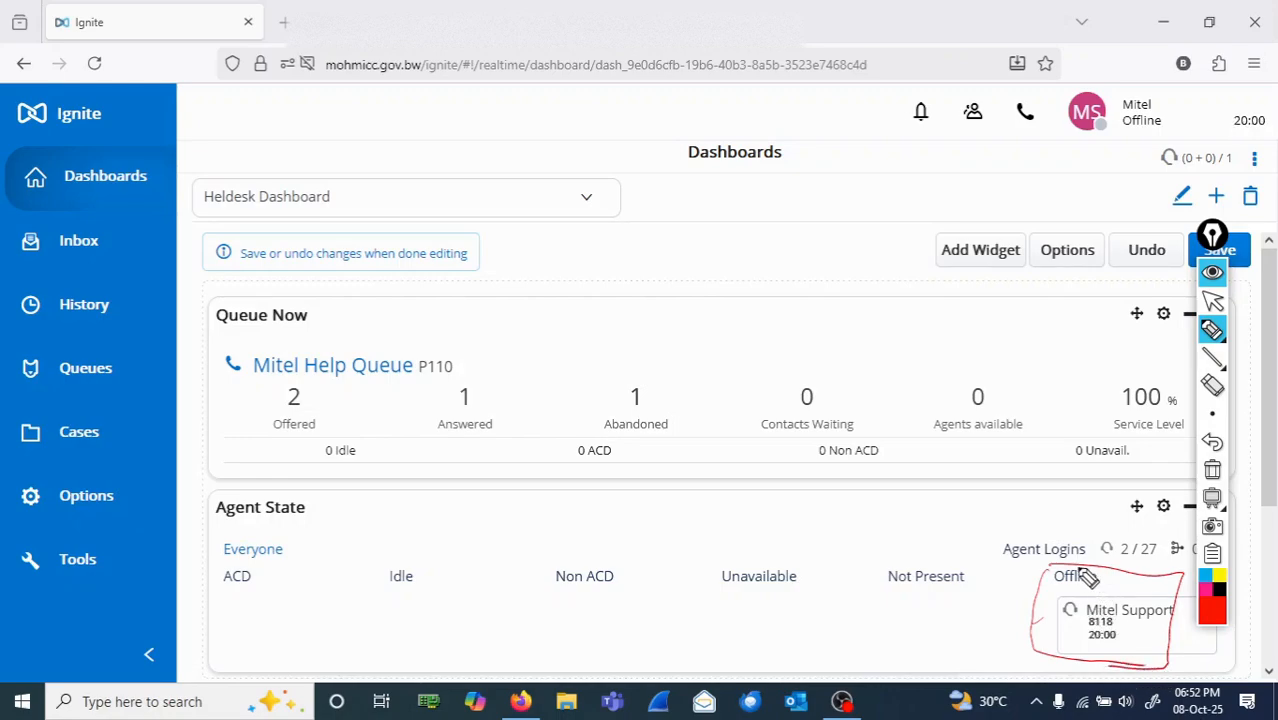
pyautogui.click(1213, 471)
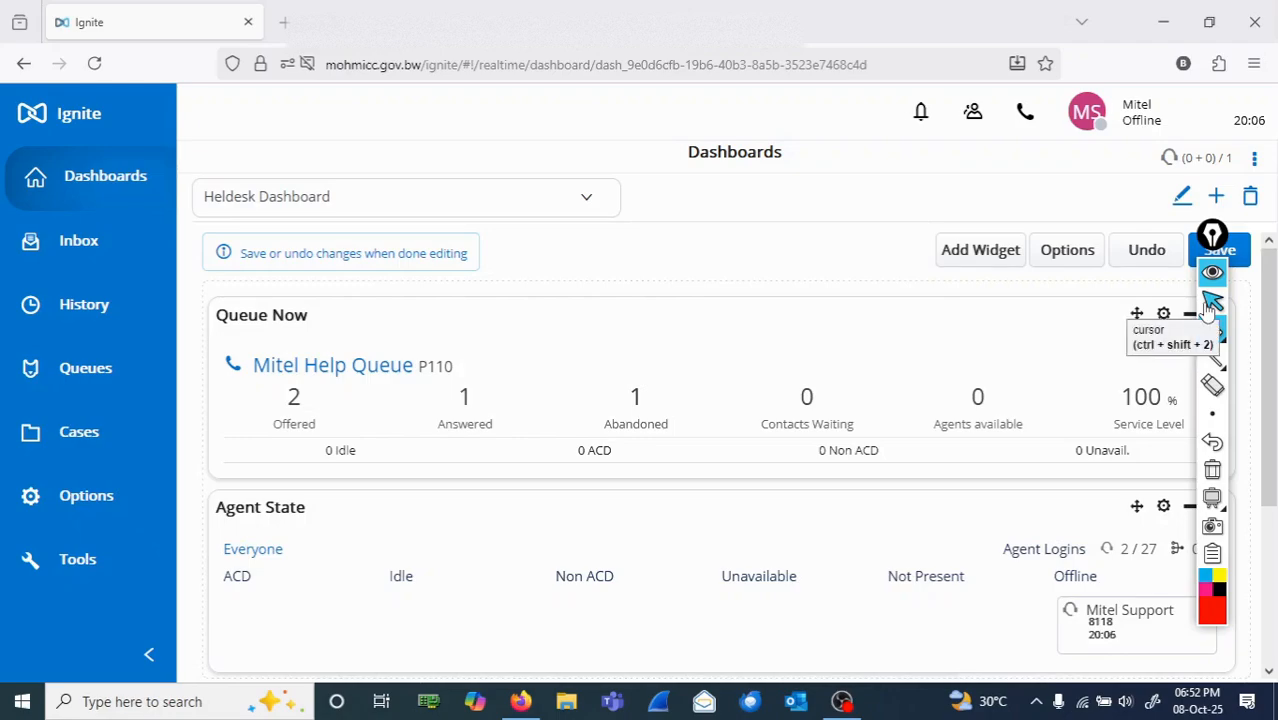
# Step: Move the annotation toolbar off the Save option, circle Save in red and clear the ink, and save the Heldesk Dashboard
pyautogui.moveTo(1212, 236); pyautogui.dragTo(953, 238)
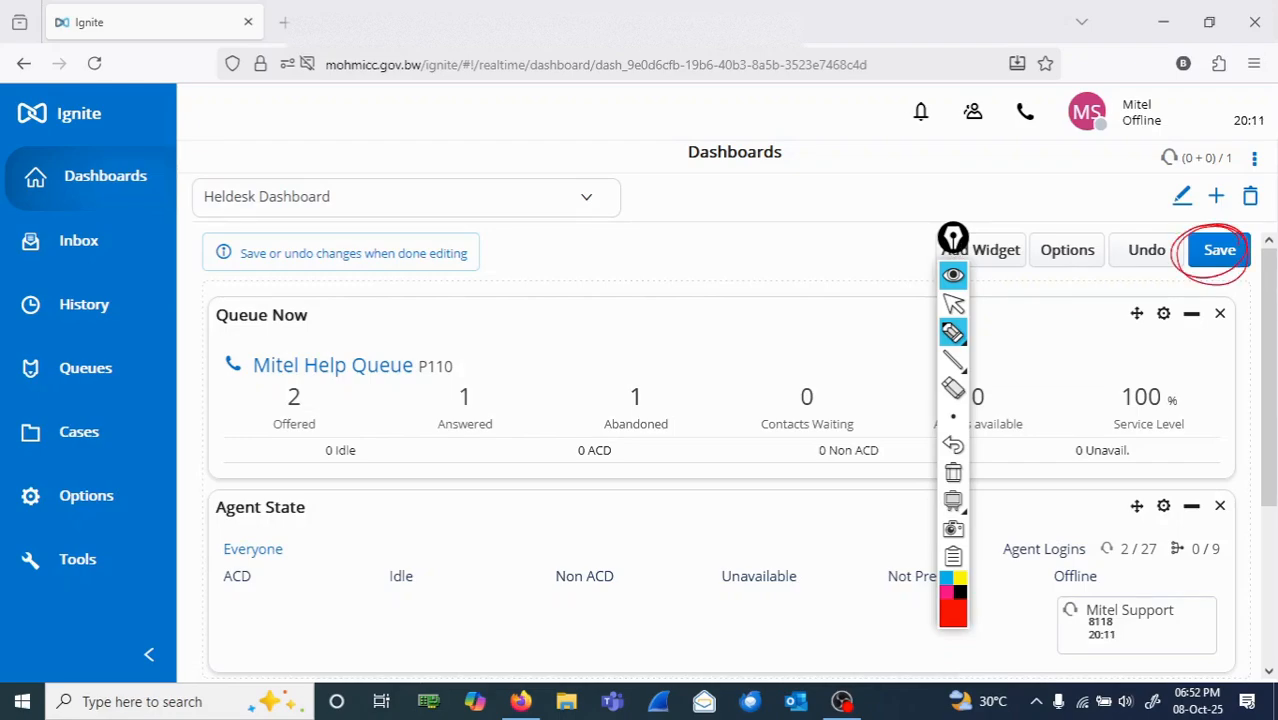
pyautogui.click(953, 472)
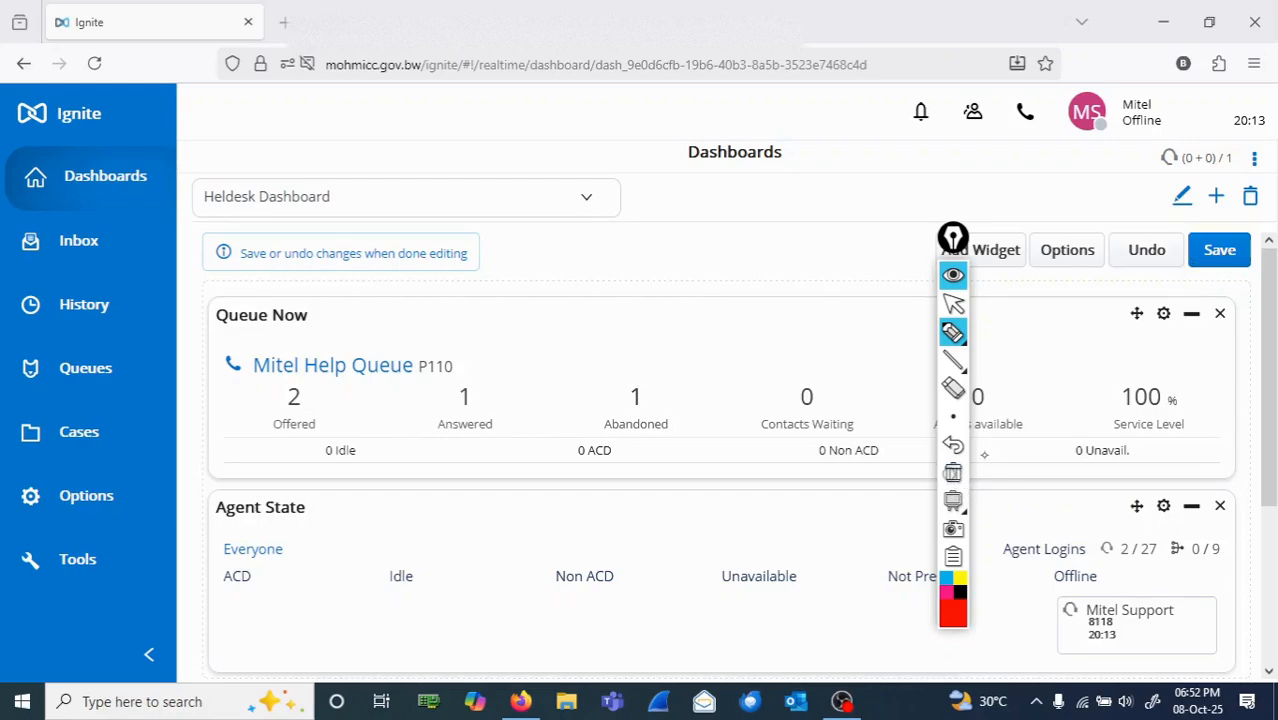
pyautogui.click(956, 304)
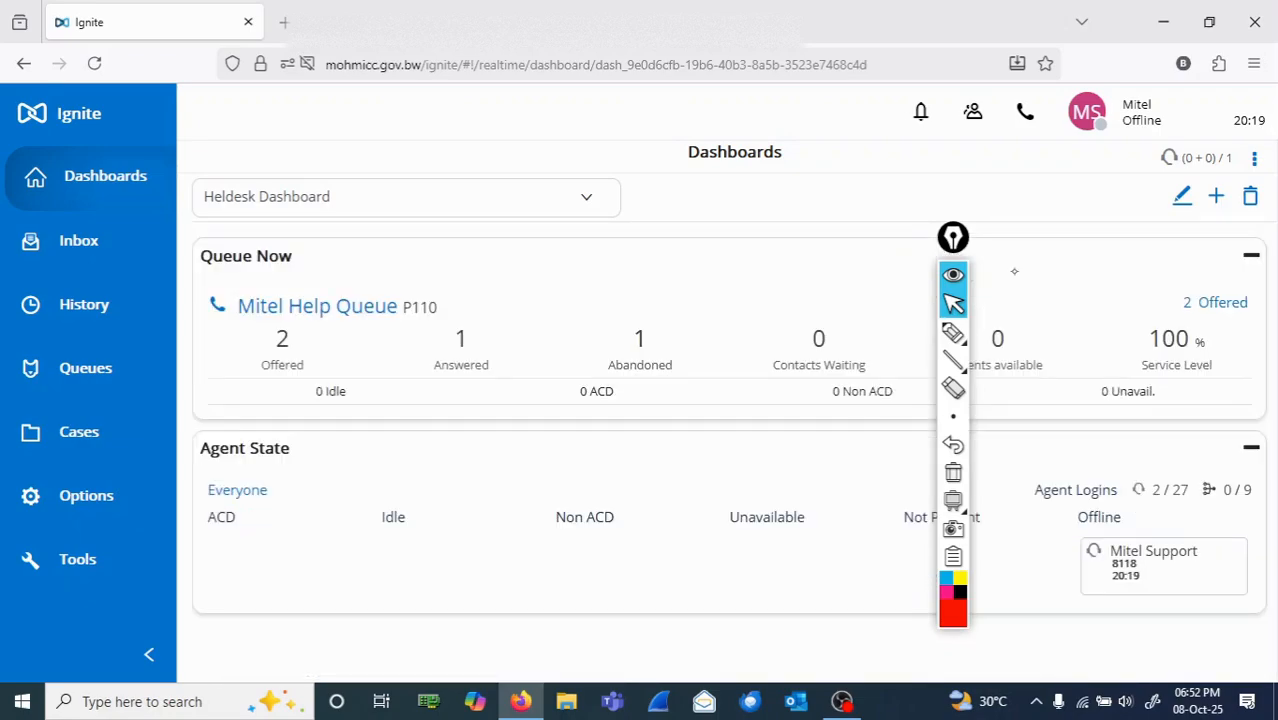
# Step: Move the annotation toolbar clear of the dashboard widgets and empty the browser's address field
pyautogui.moveTo(970, 248); pyautogui.dragTo(1274, 270)
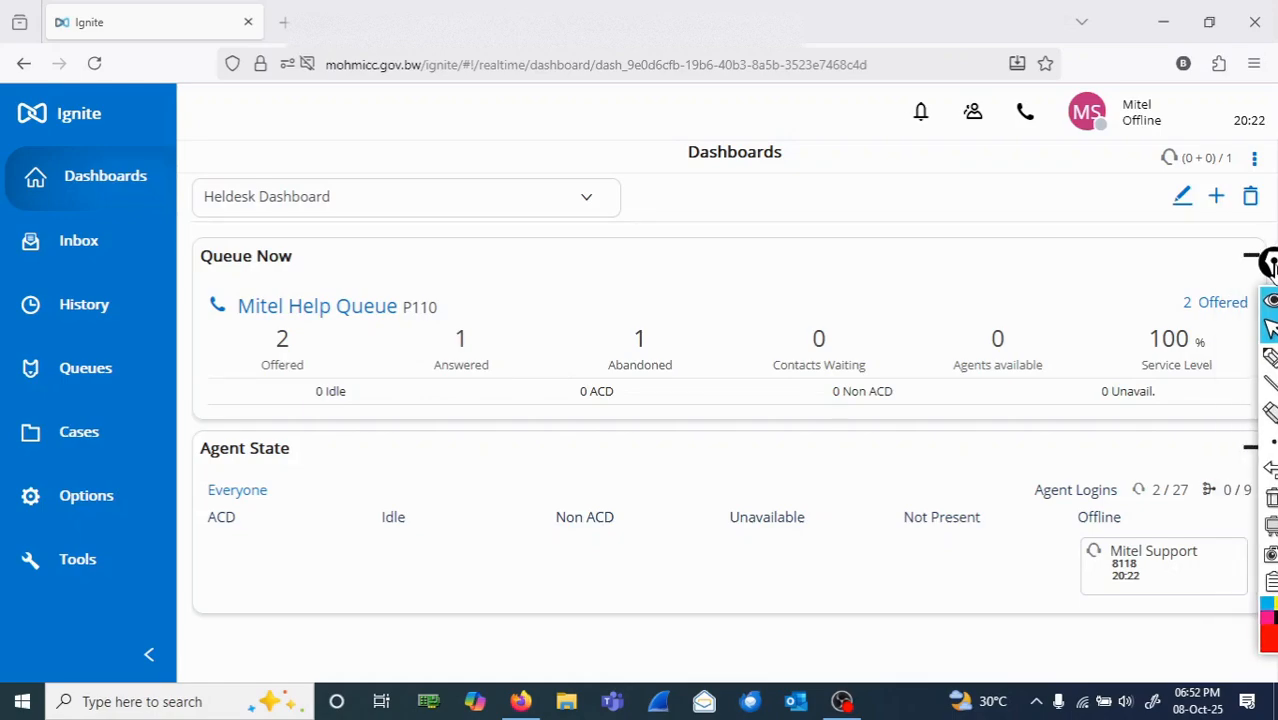
pyautogui.click(920, 64)
pyautogui.press('BackSpace')
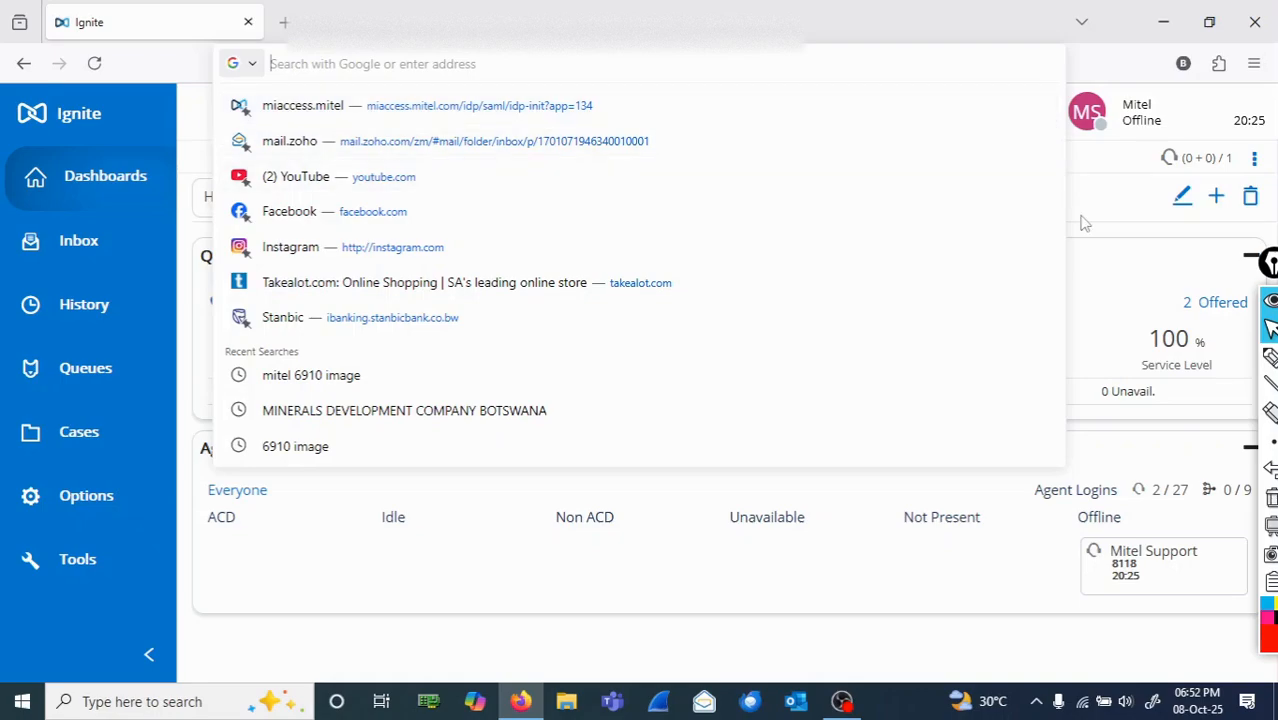
pyautogui.click(1096, 226)
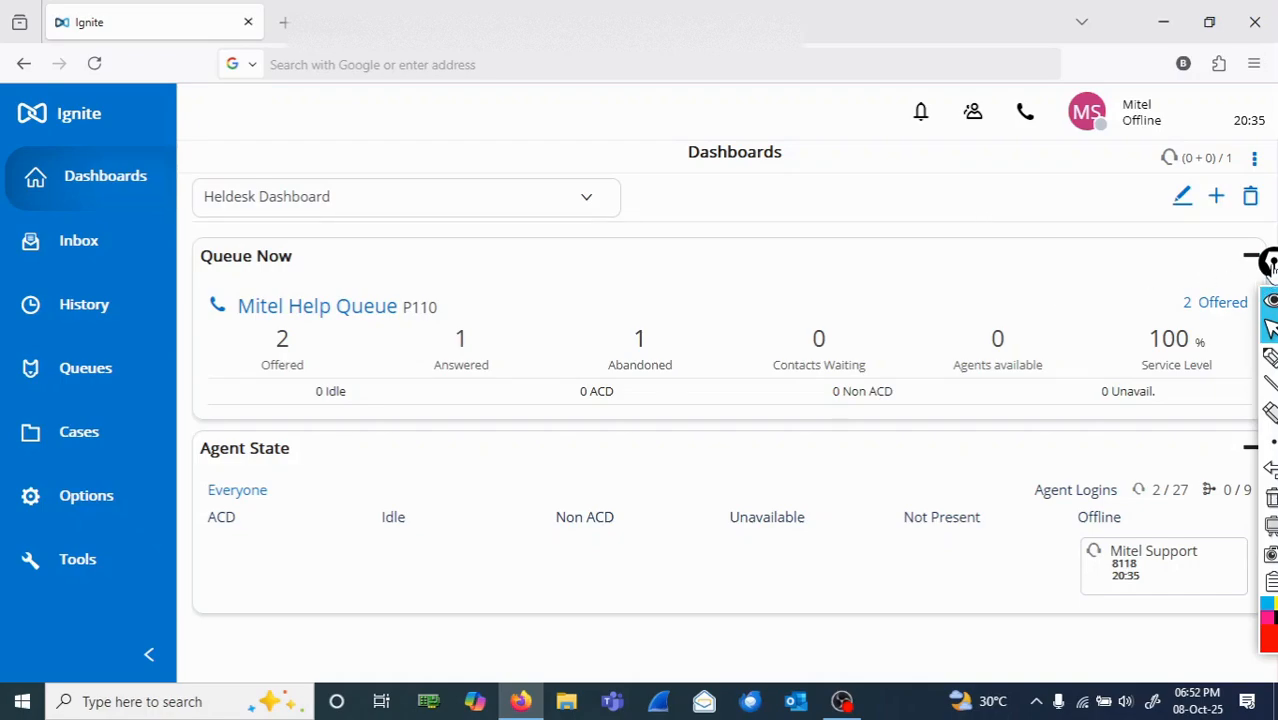
pyautogui.moveTo(1270, 264); pyautogui.dragTo(1259, 670)
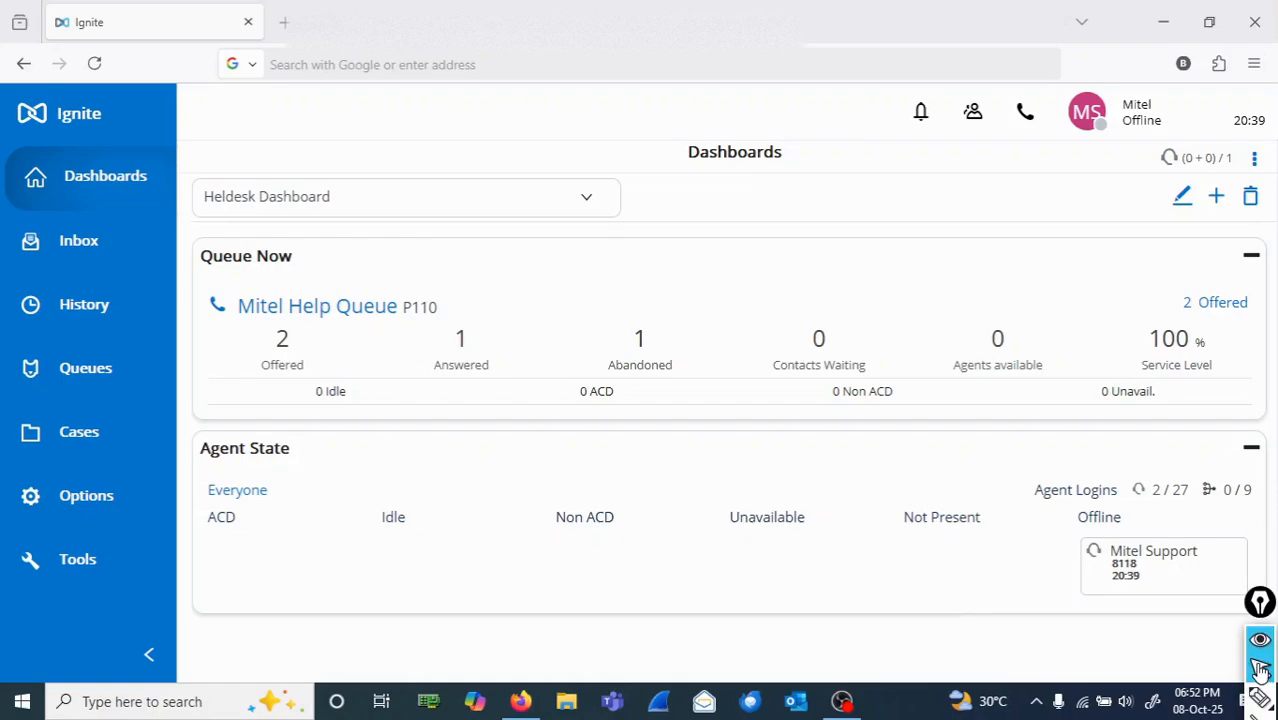